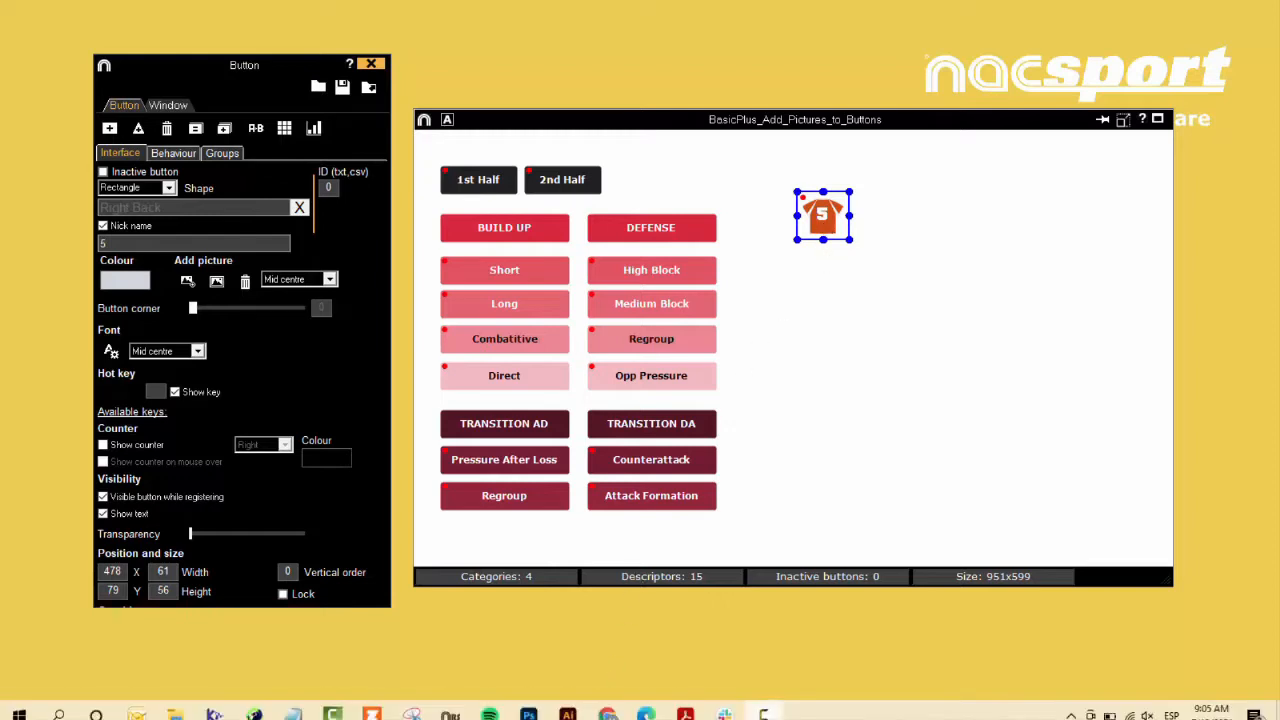
# Switch to the DaFont site in Chrome and open the Old School category under Fancy fonts
pyautogui.click(607, 705)
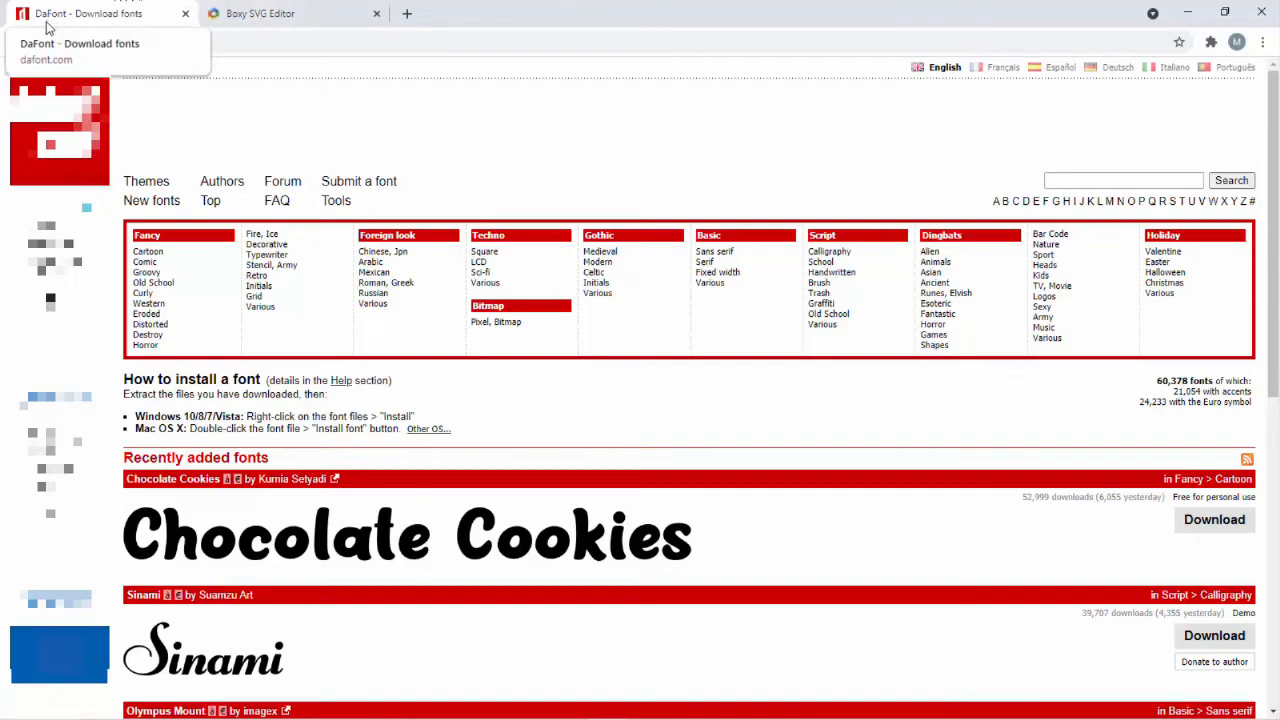
pyautogui.scroll(-3, 268, 184)
pyautogui.scroll(3, 268, 184)
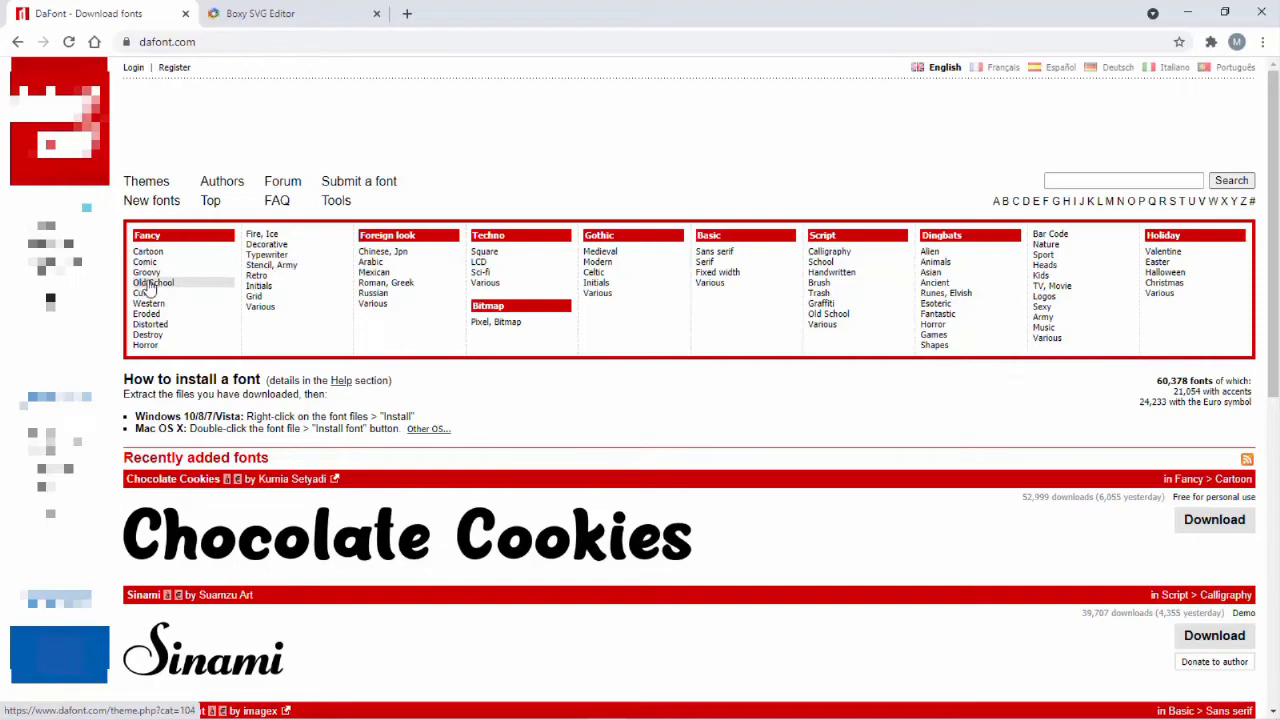
pyautogui.click(150, 285)
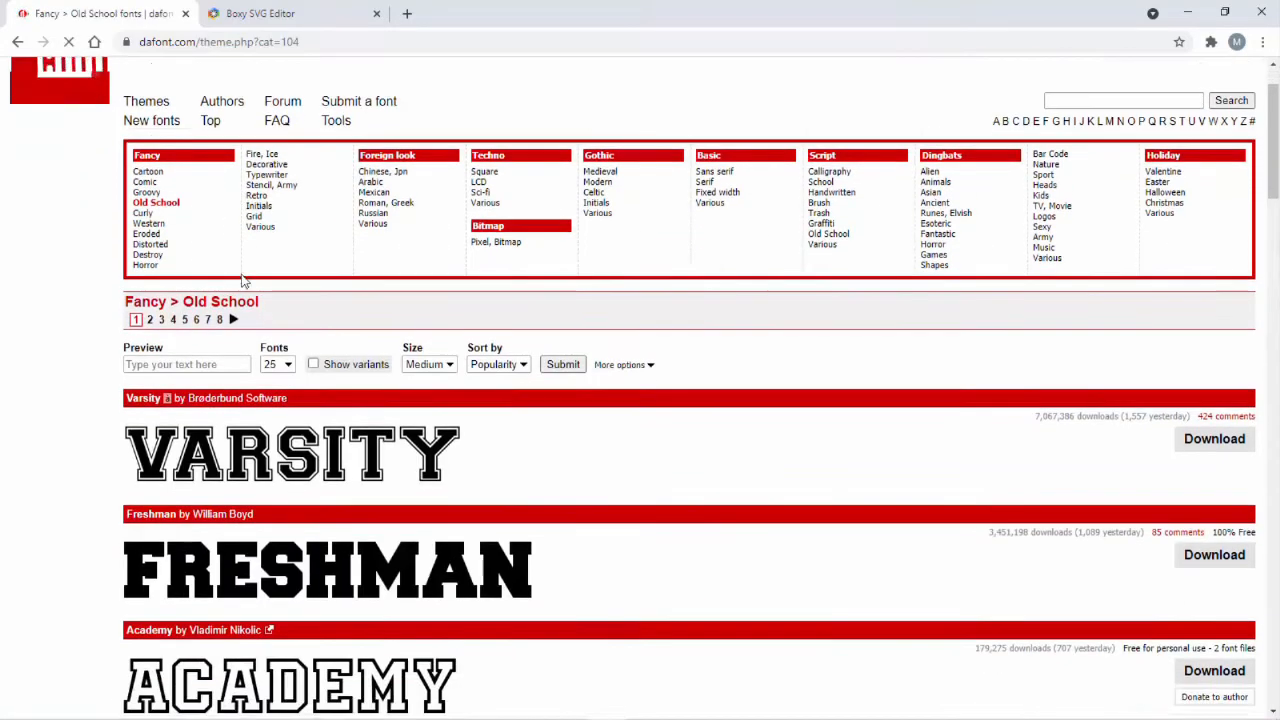
# Look through the Old School fonts for a jersey-style typeface, comparing samples such as Varsity, Freshman, Academy and College
pyautogui.scroll(-2, 378, 345)
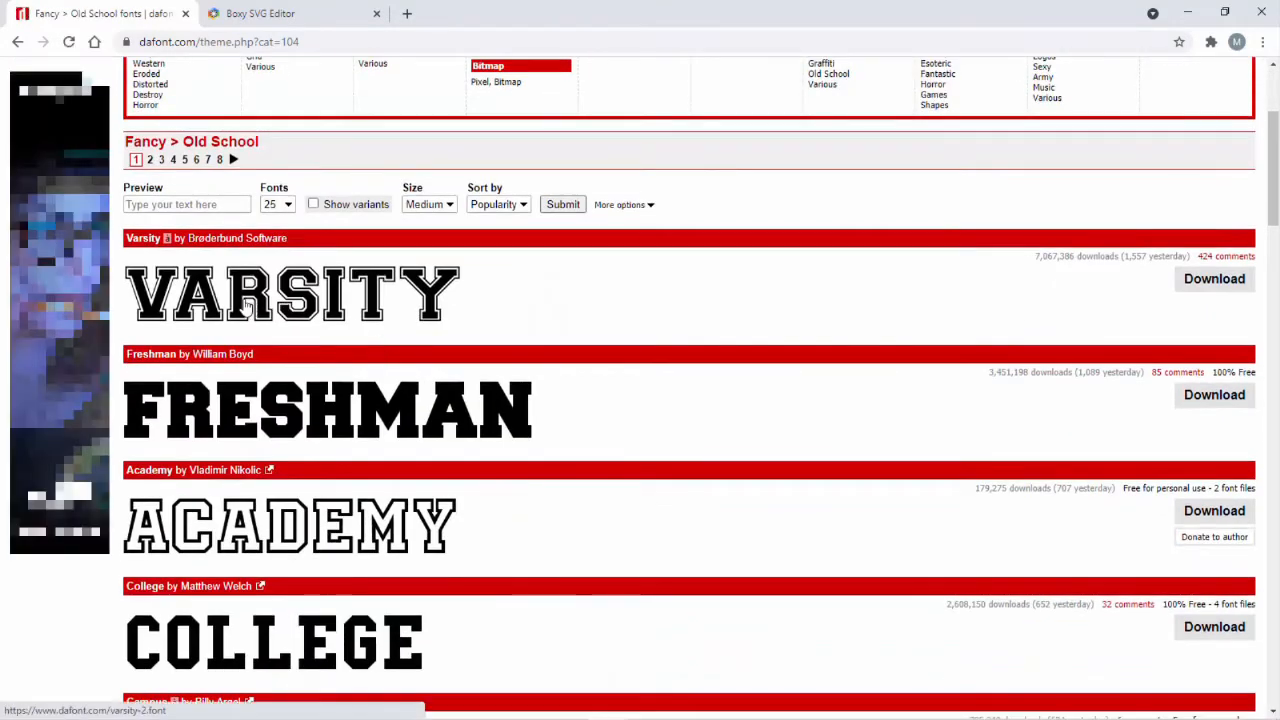
pyautogui.scroll(-3, 200, 310)
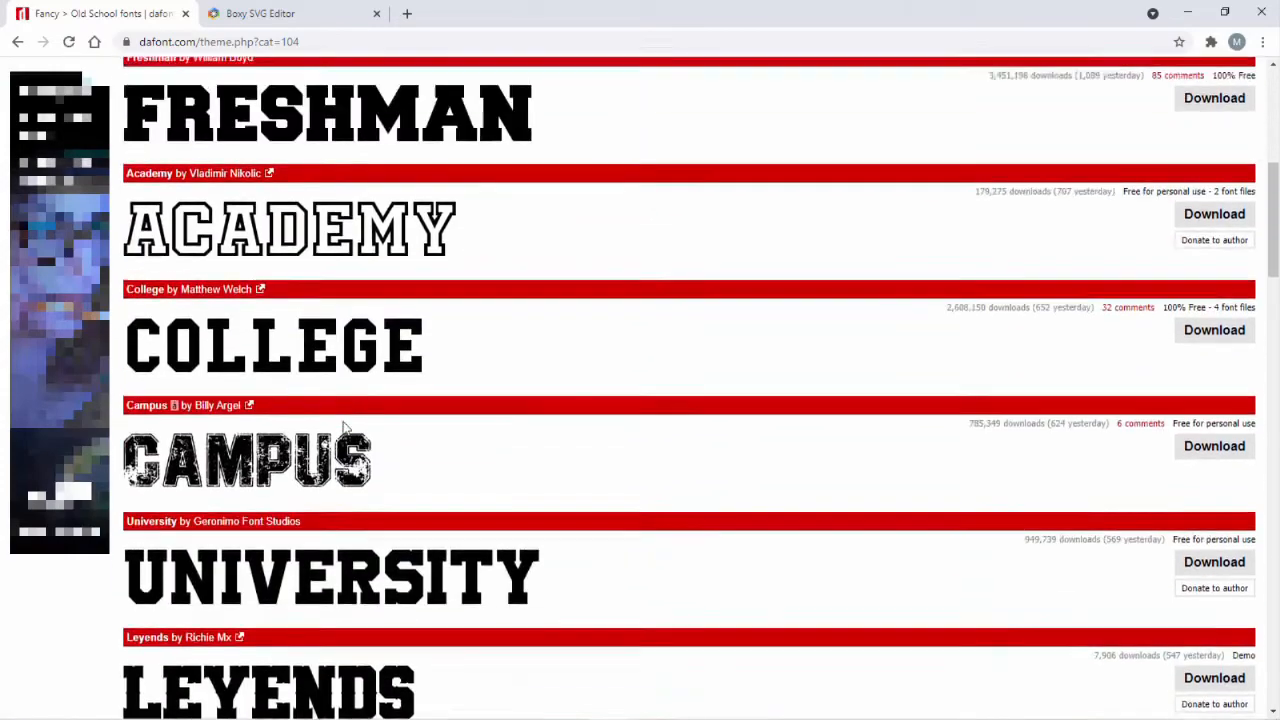
pyautogui.scroll(3, 345, 428)
pyautogui.scroll(-4, 345, 428)
pyautogui.scroll(2, 345, 428)
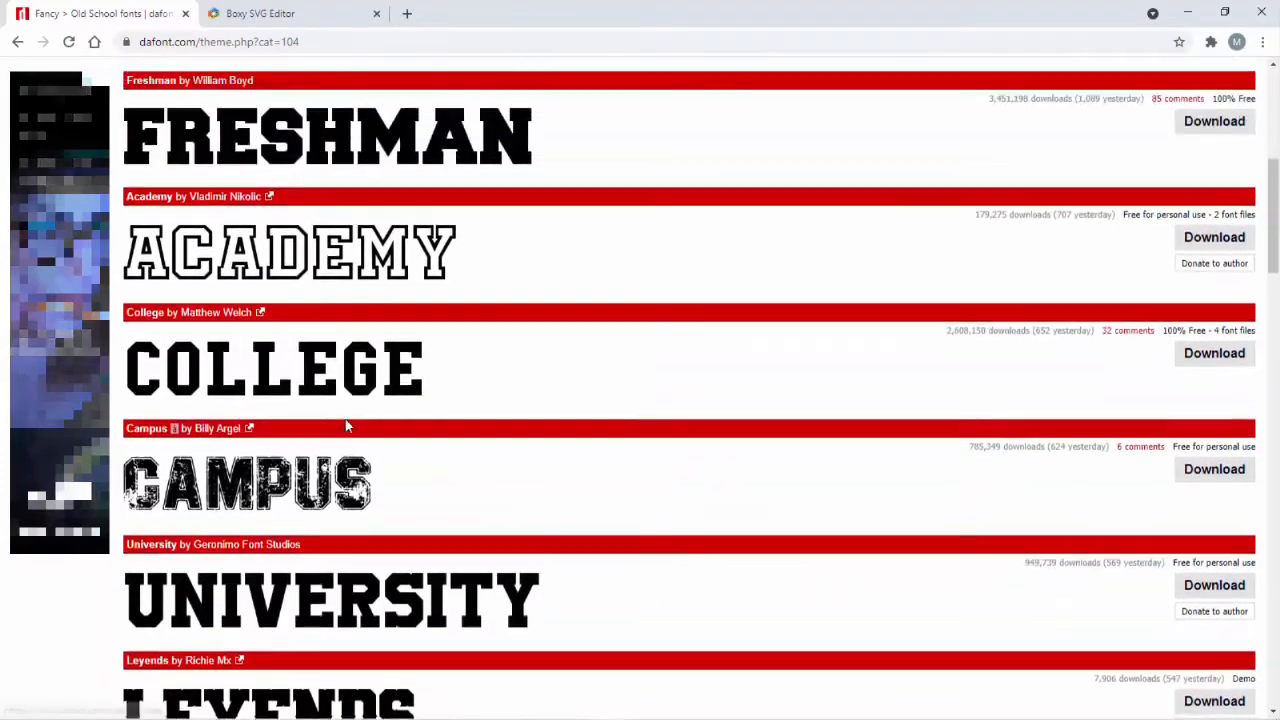
pyautogui.scroll(3, 346, 425)
pyautogui.scroll(-2, 346, 425)
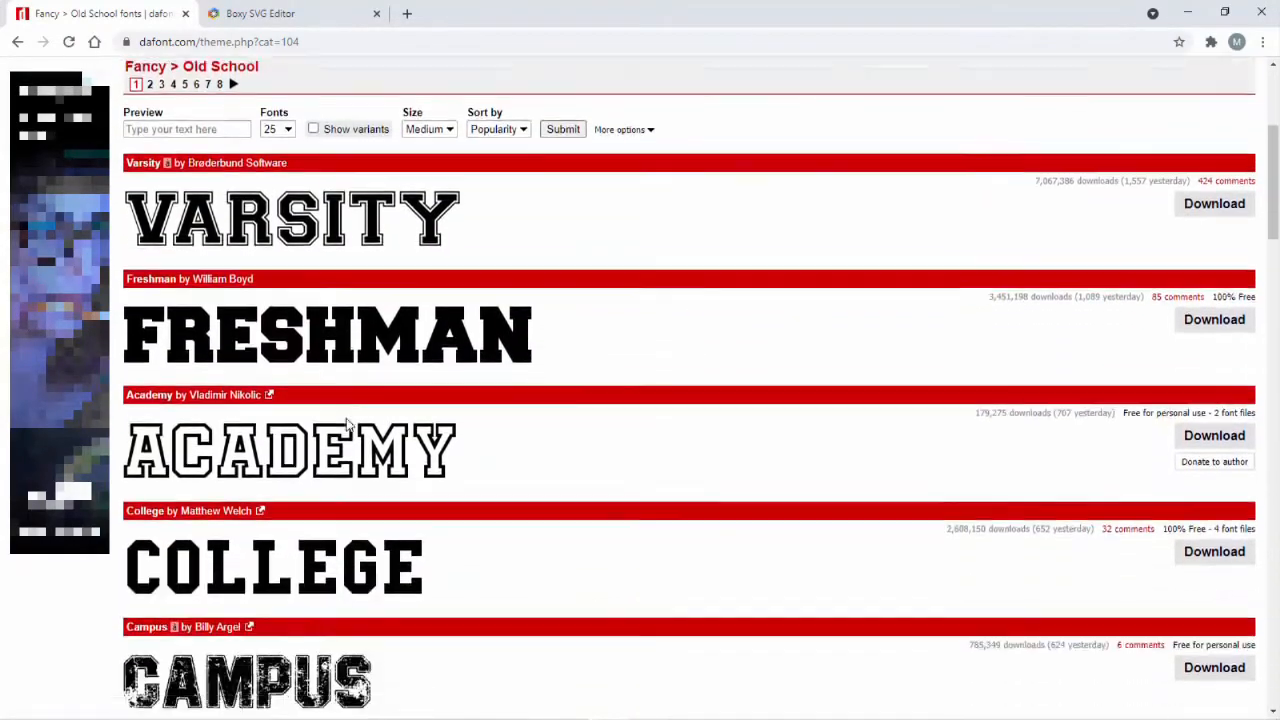
pyautogui.scroll(3, 346, 425)
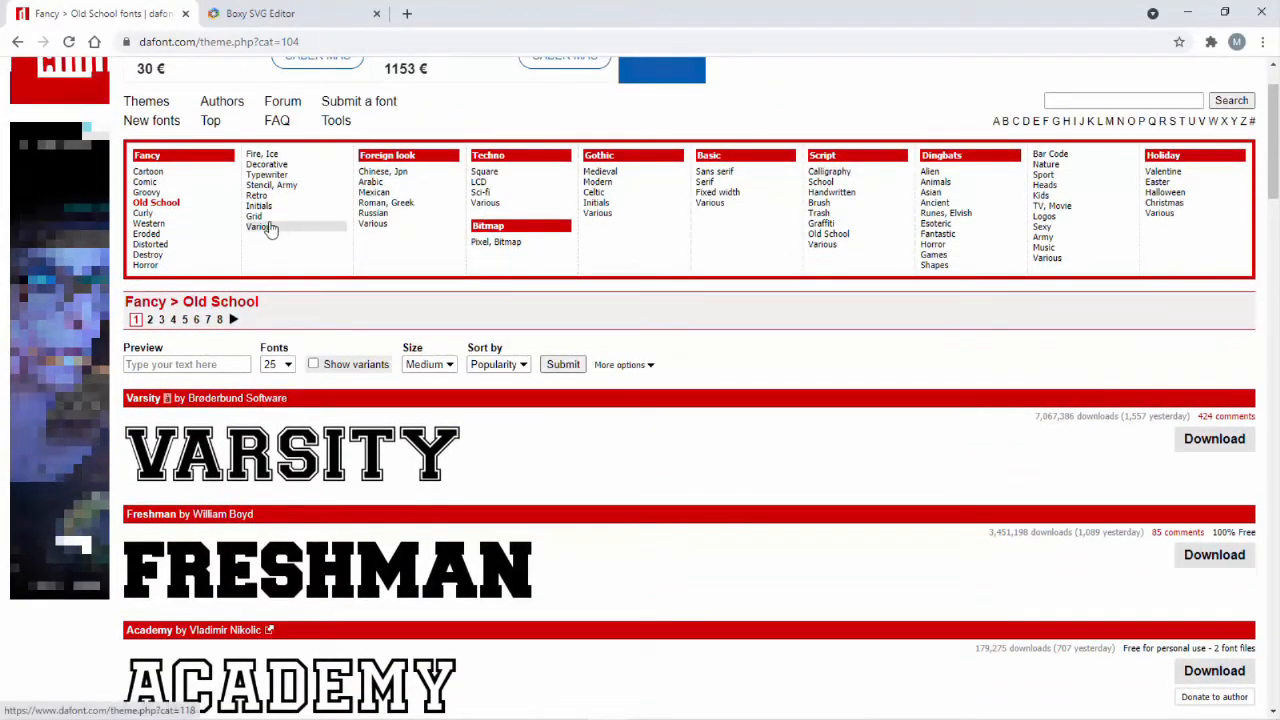
pyautogui.scroll(-2, 268, 228)
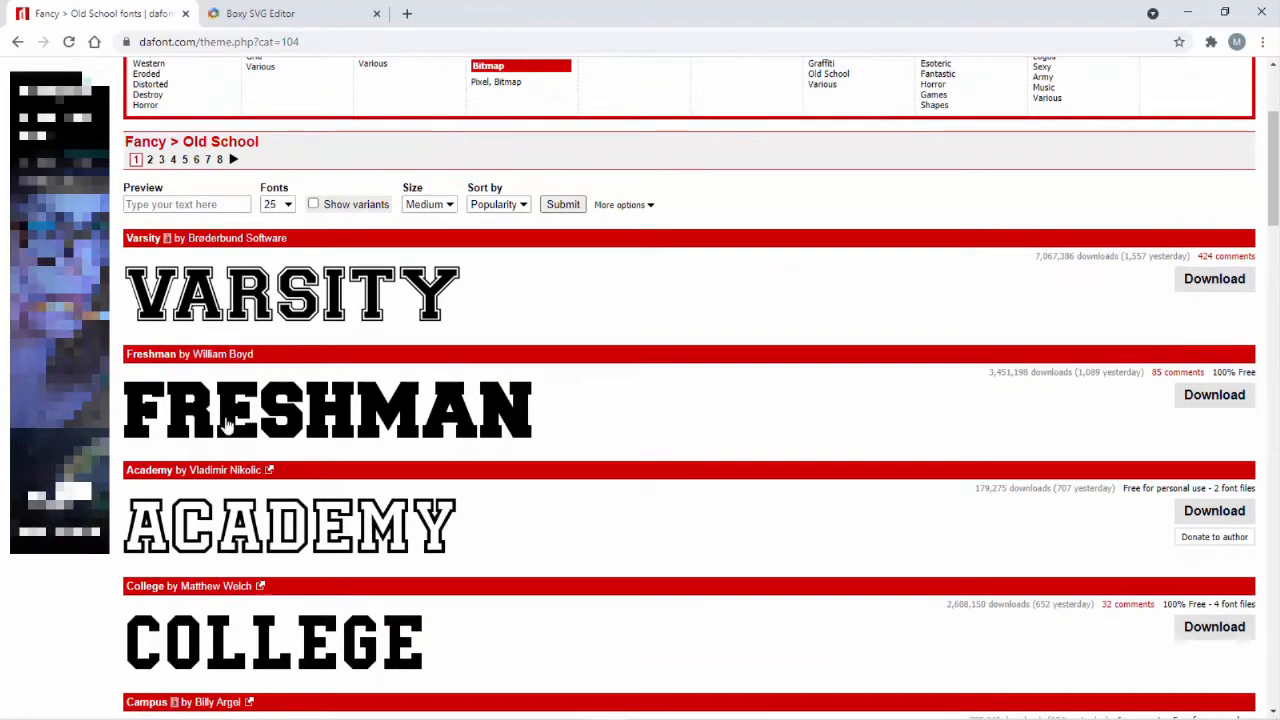
pyautogui.click(165, 204)
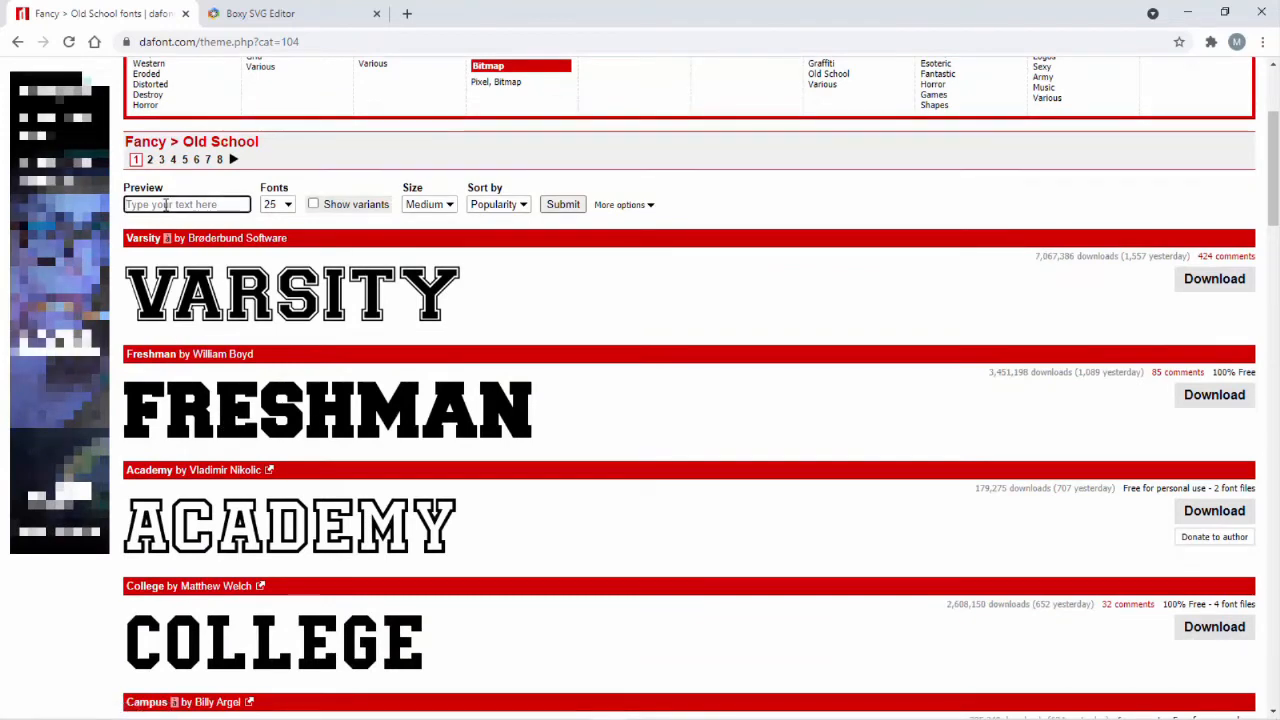
pyautogui.write('1234567890')
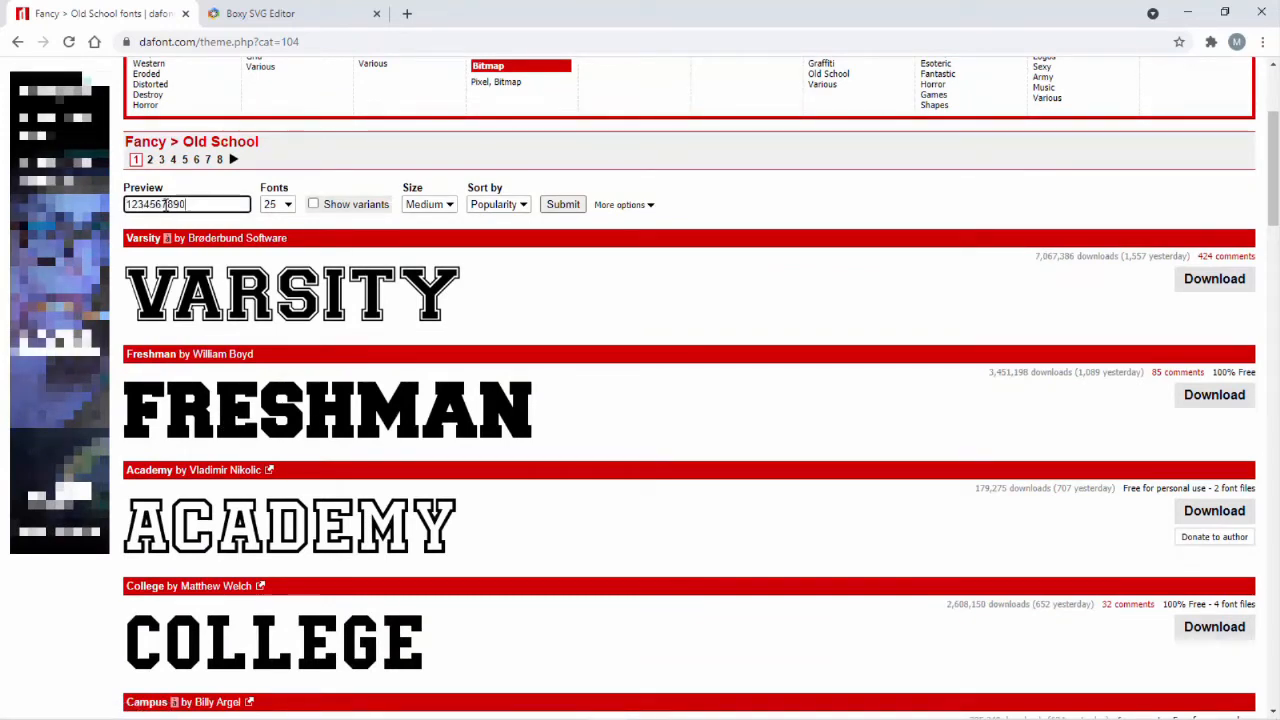
pyautogui.moveTo(186, 204); pyautogui.dragTo(125, 204)
pyautogui.click(557, 206)
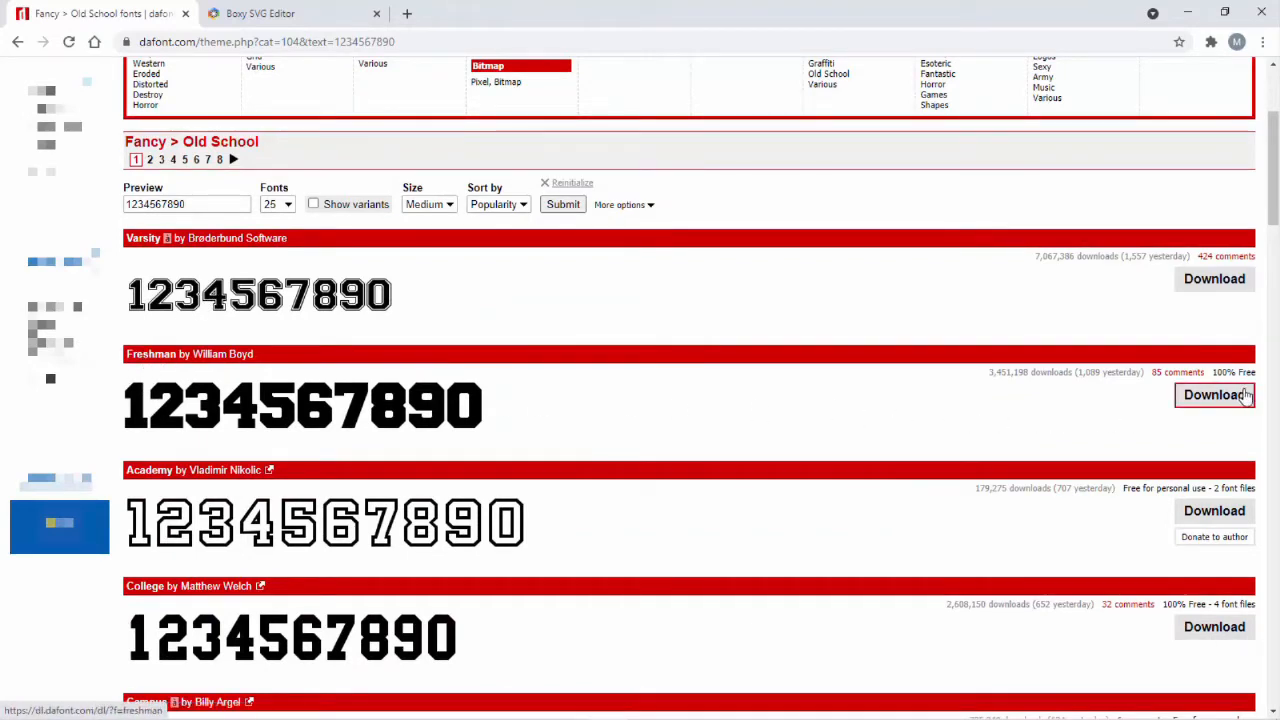
# Download the Freshman font and open Freshman.ttf from the freshman.zip archive
pyautogui.click(1238, 399)
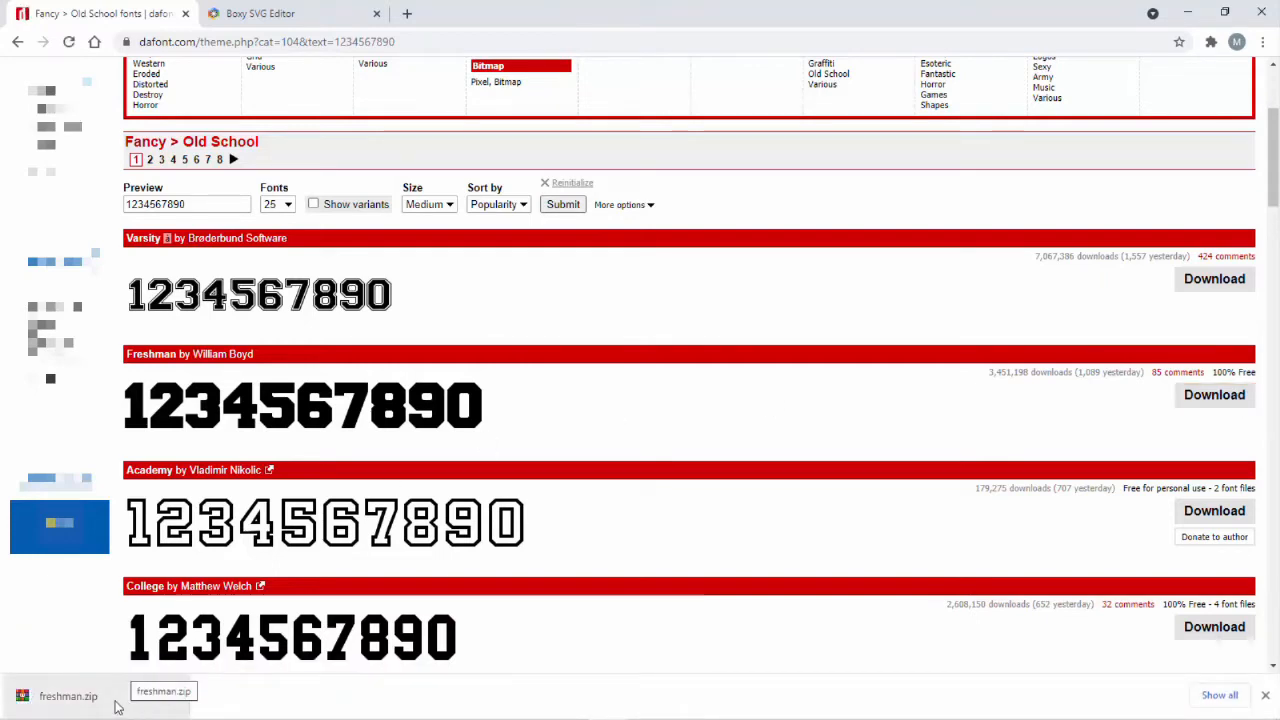
pyautogui.click(115, 707)
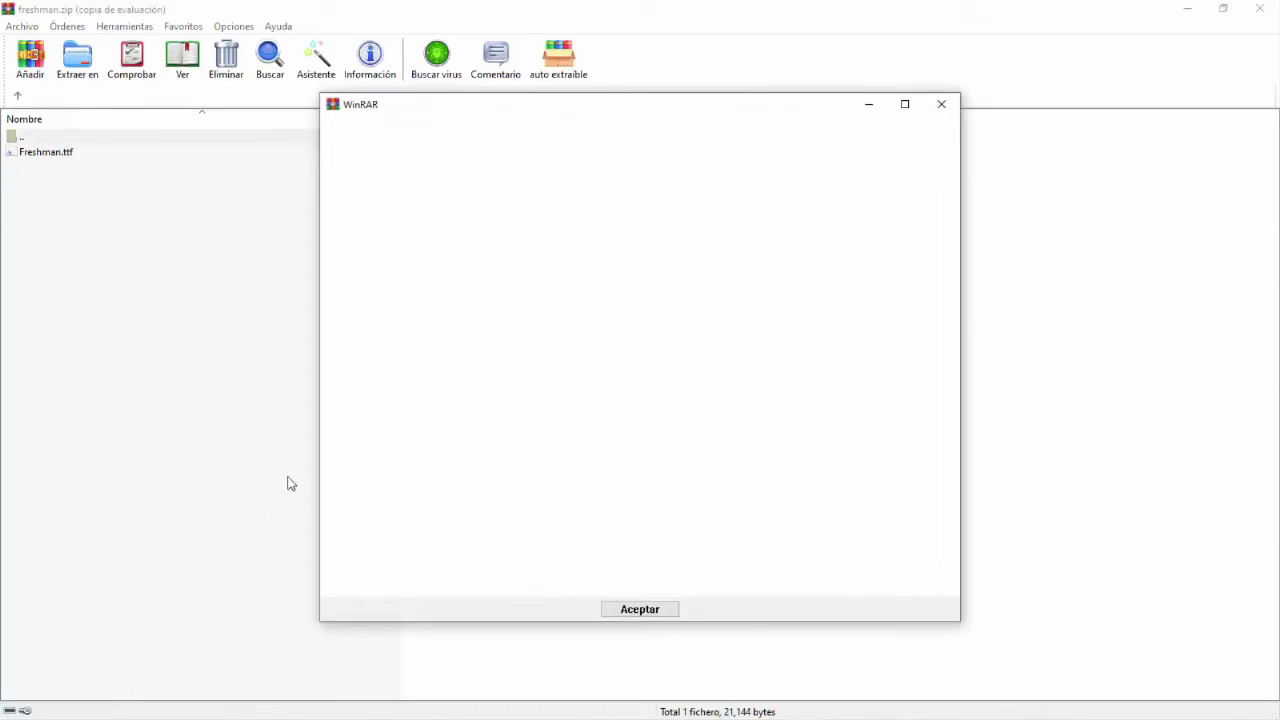
pyautogui.click(941, 106)
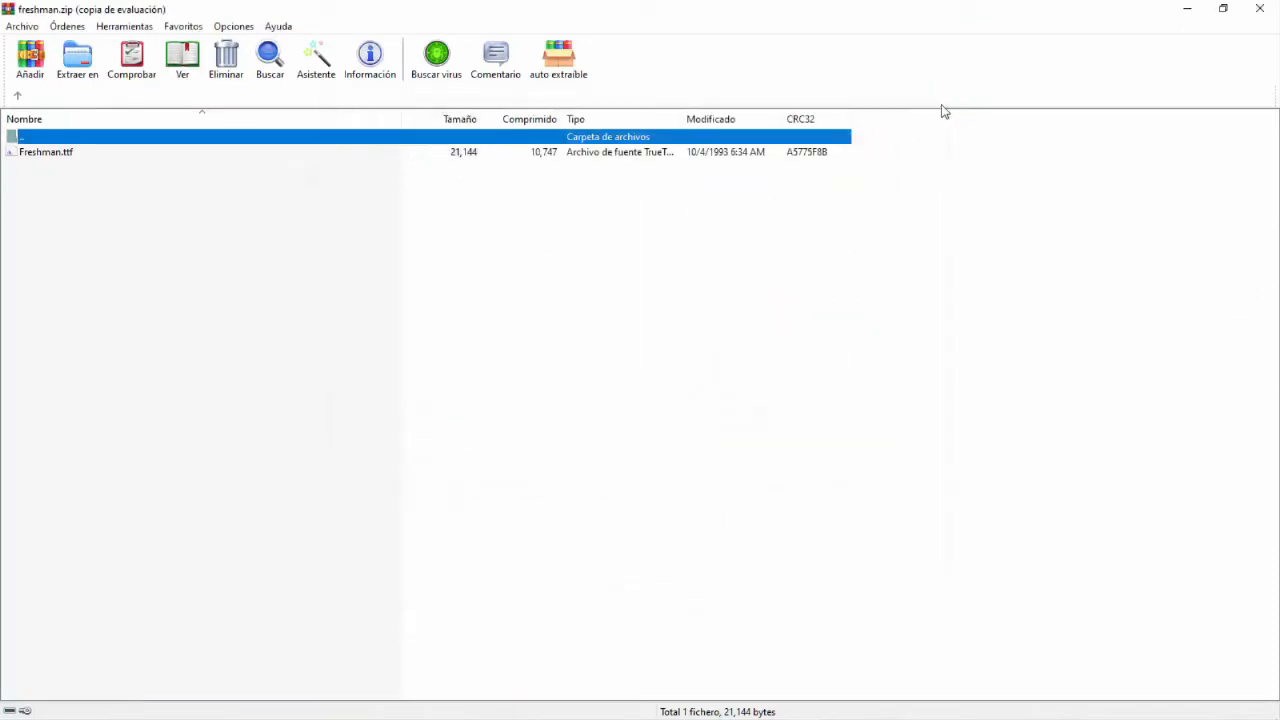
pyautogui.click(34, 154)
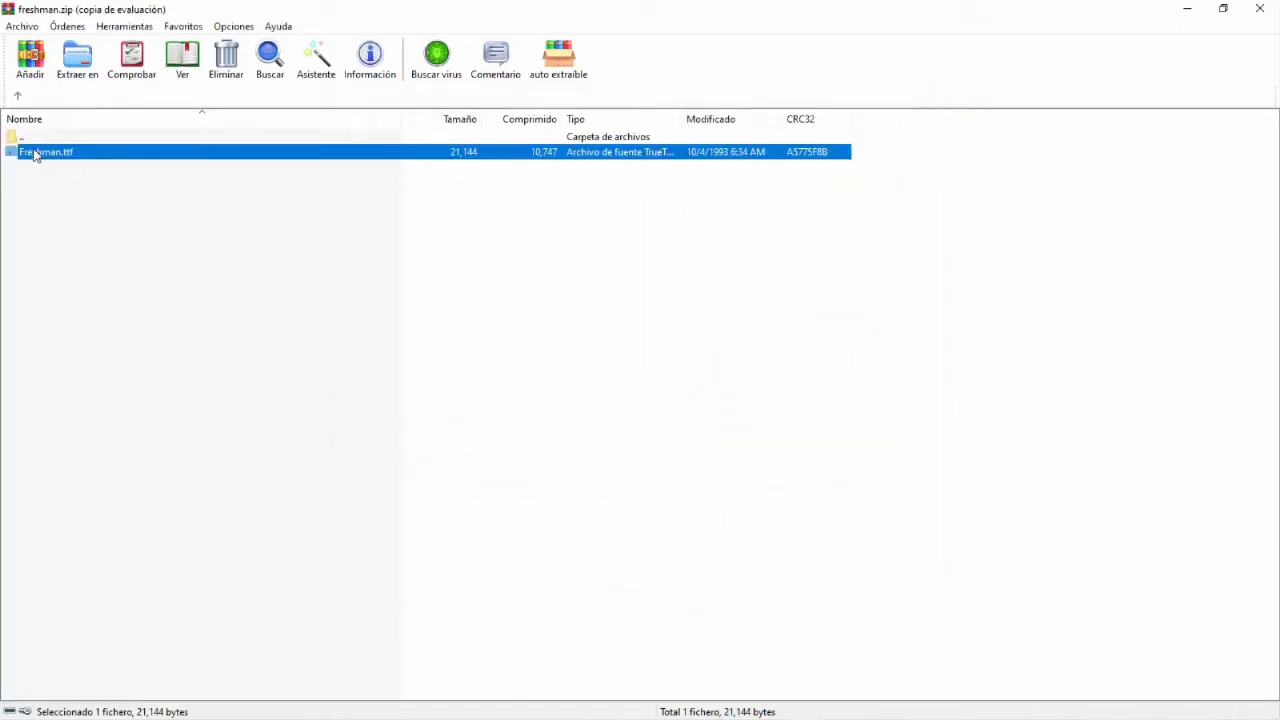
pyautogui.doubleClick(40, 153)
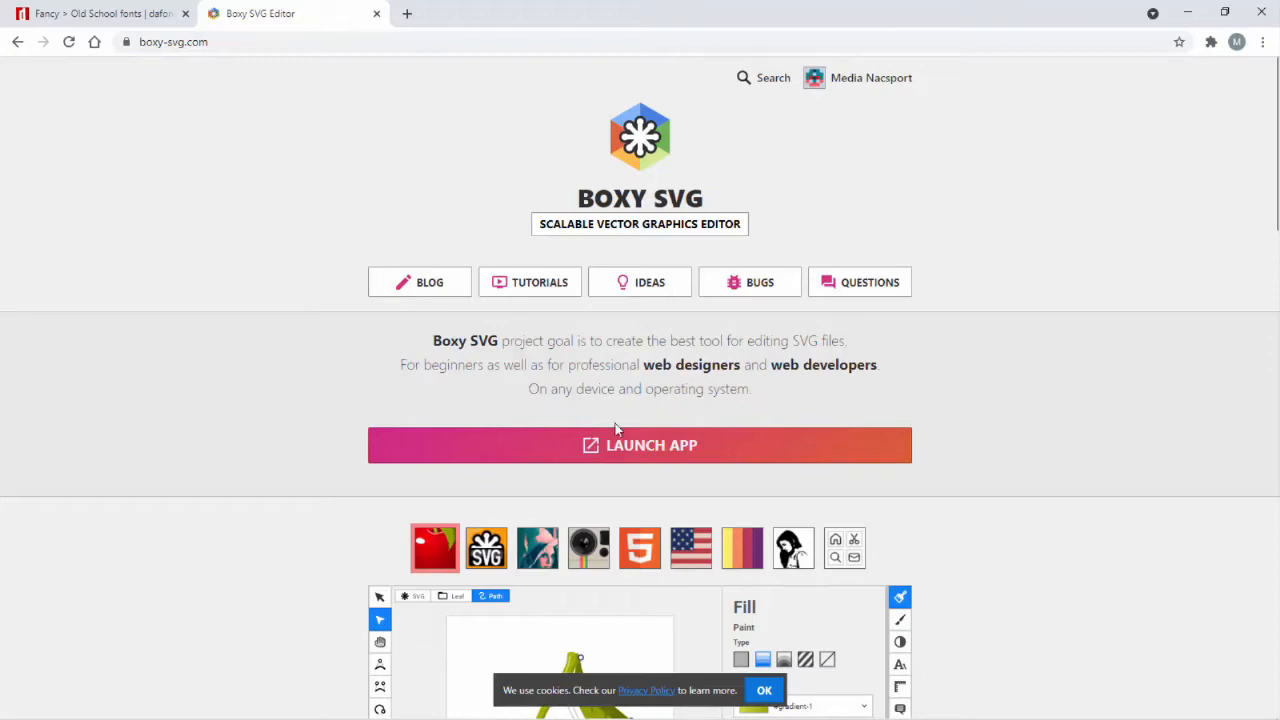
# Launch the Boxy SVG editor and open shirts-football.svg from disk, allowing the site to view the file
pyautogui.click(644, 458)
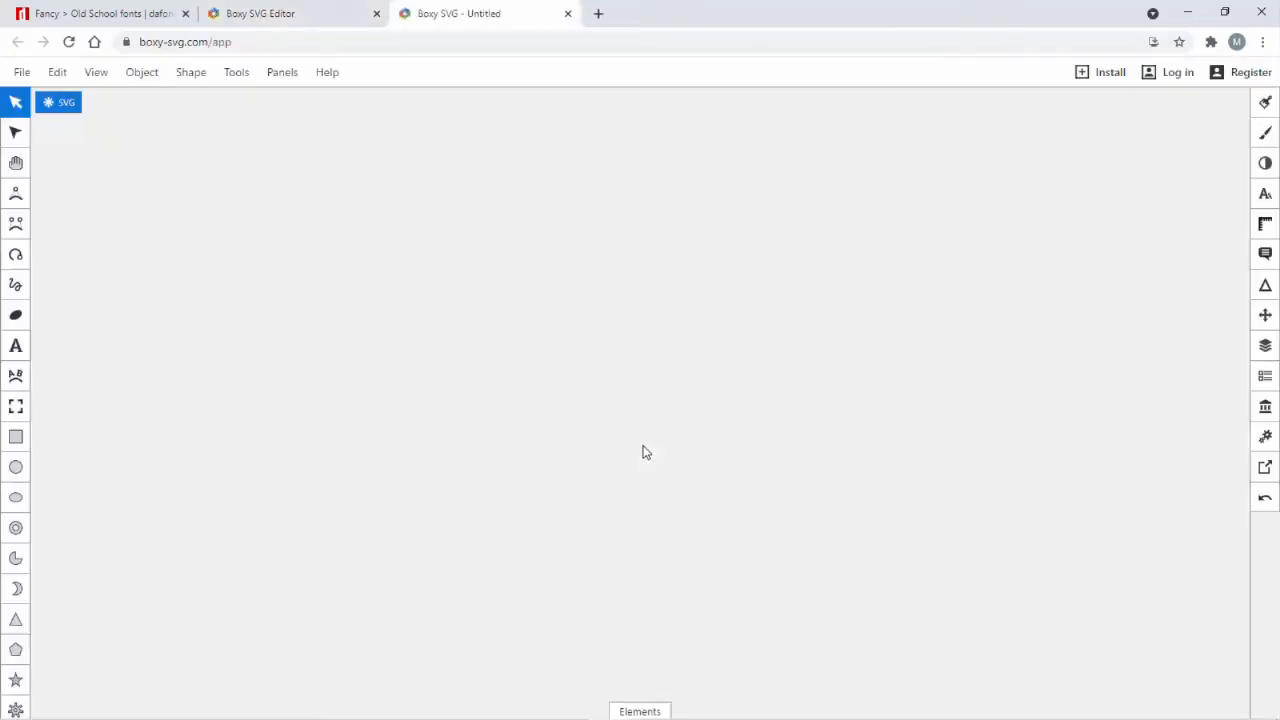
pyautogui.click(21, 72)
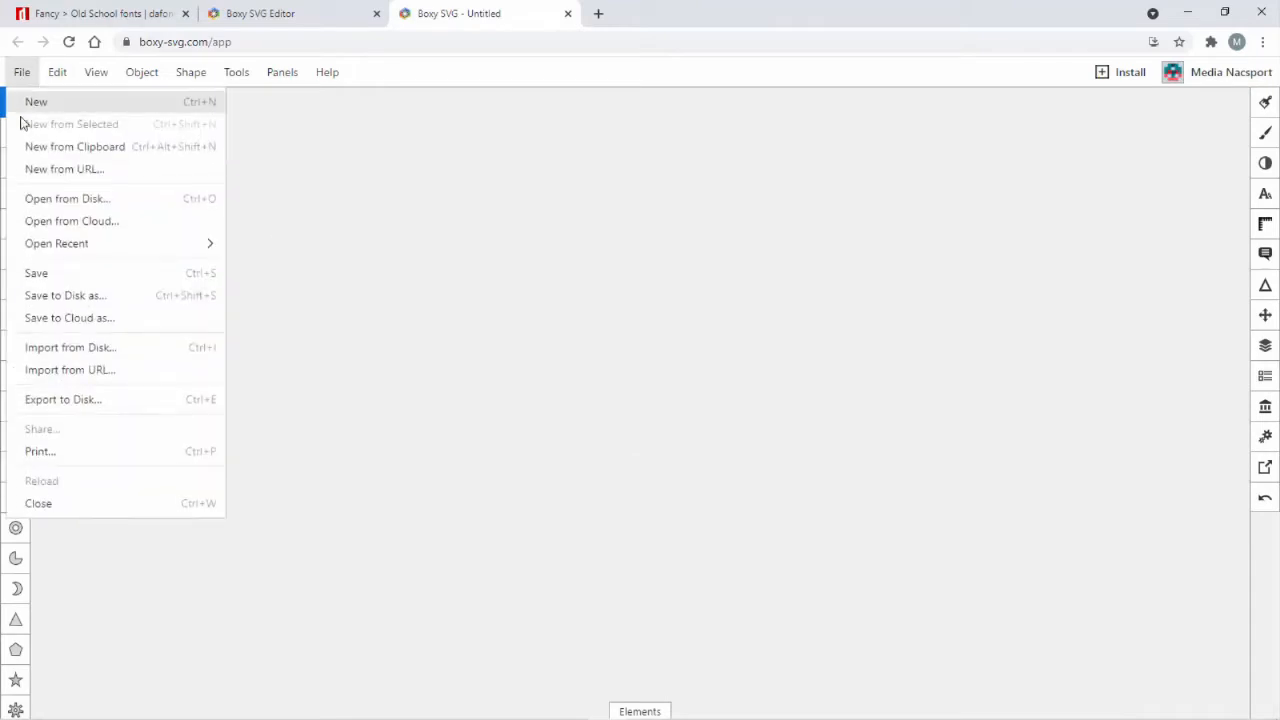
pyautogui.click(52, 197)
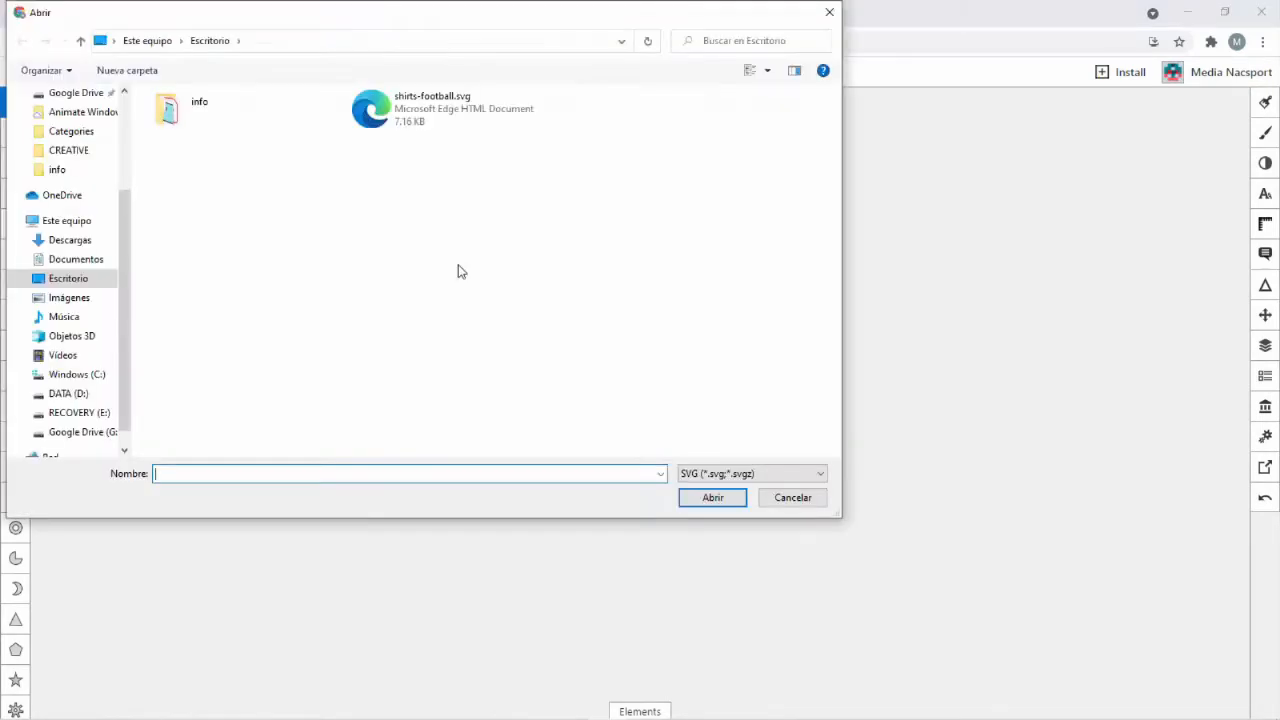
pyautogui.click(394, 107)
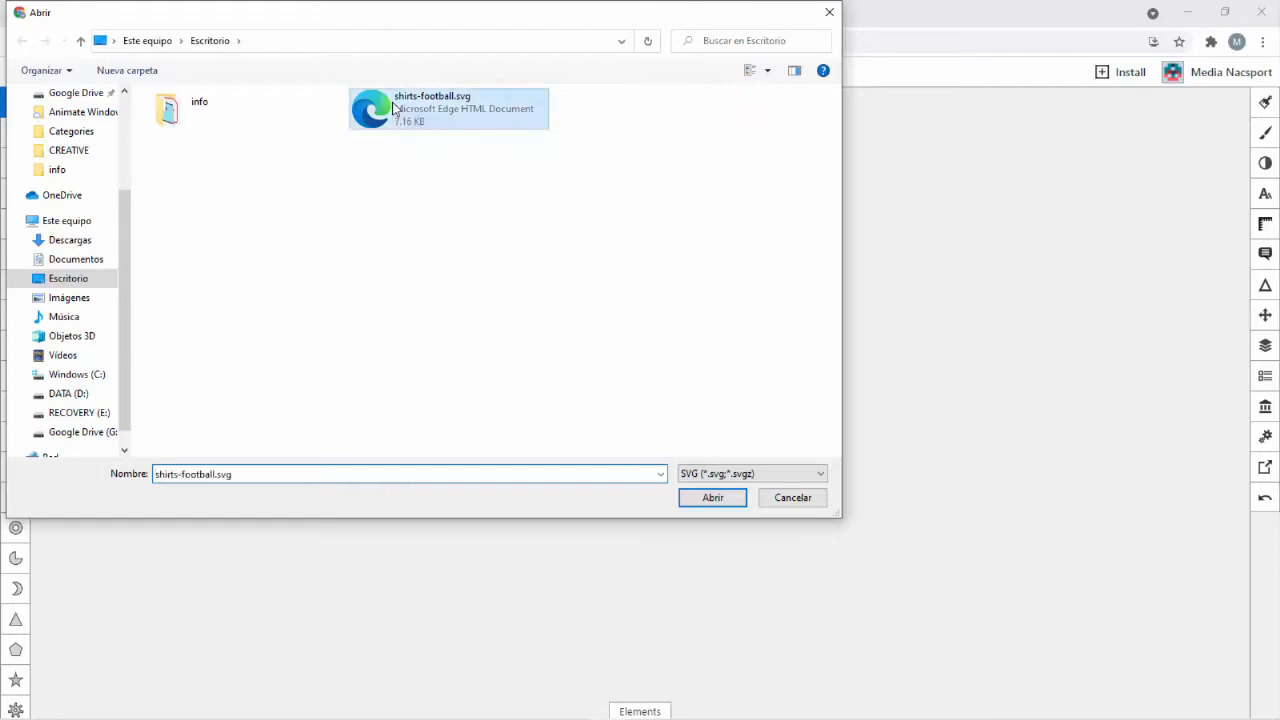
pyautogui.click(724, 498)
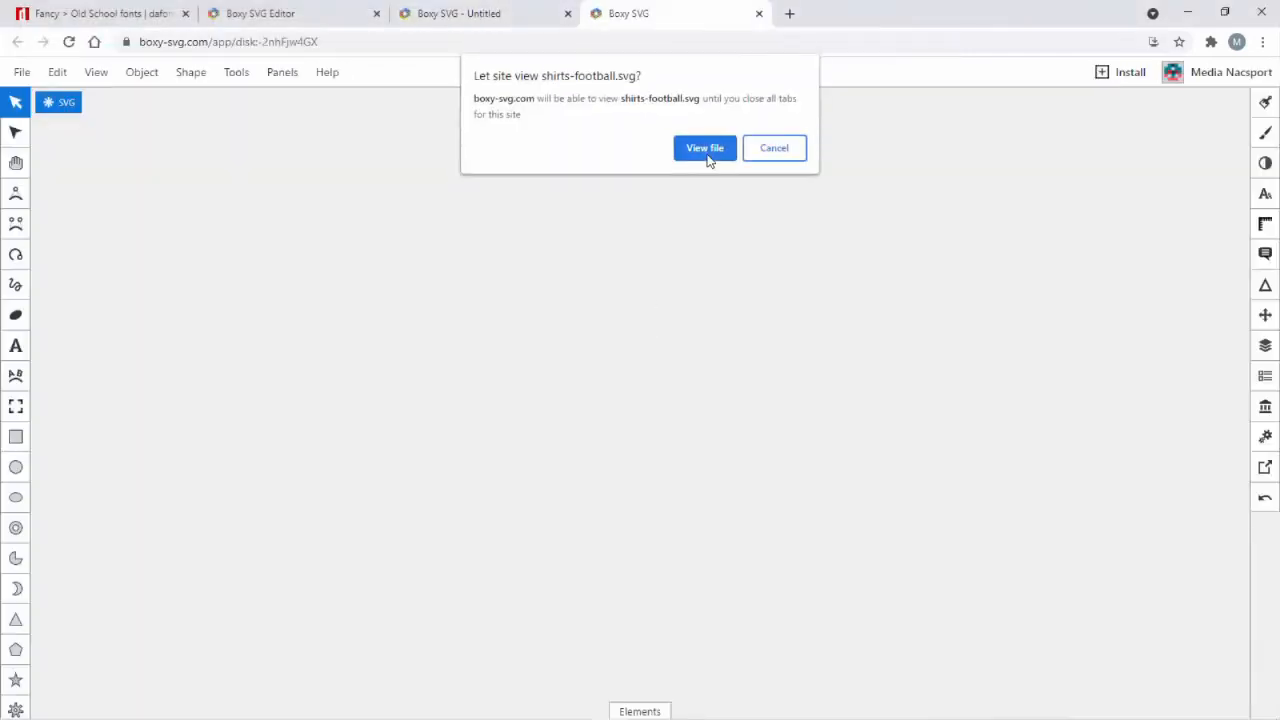
pyautogui.click(704, 148)
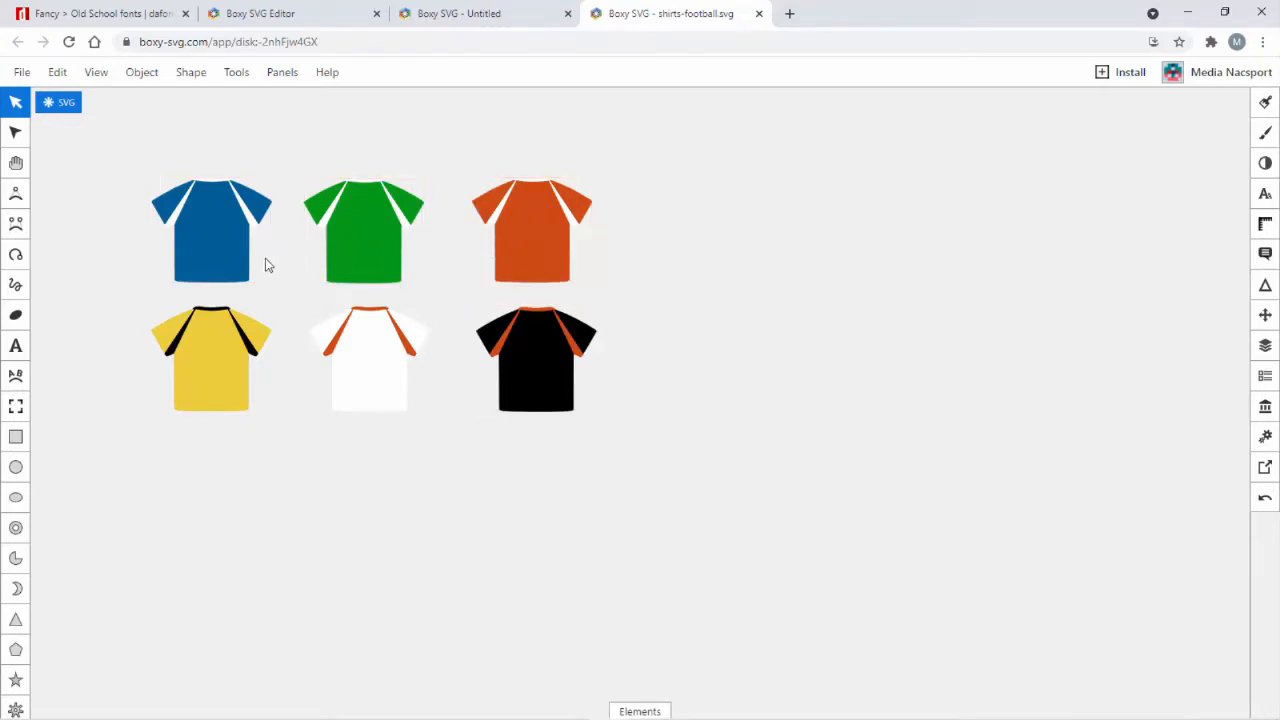
# Copy the blue shirt group from the football shirts drawing
pyautogui.click(208, 255)
pyautogui.click(366, 245)
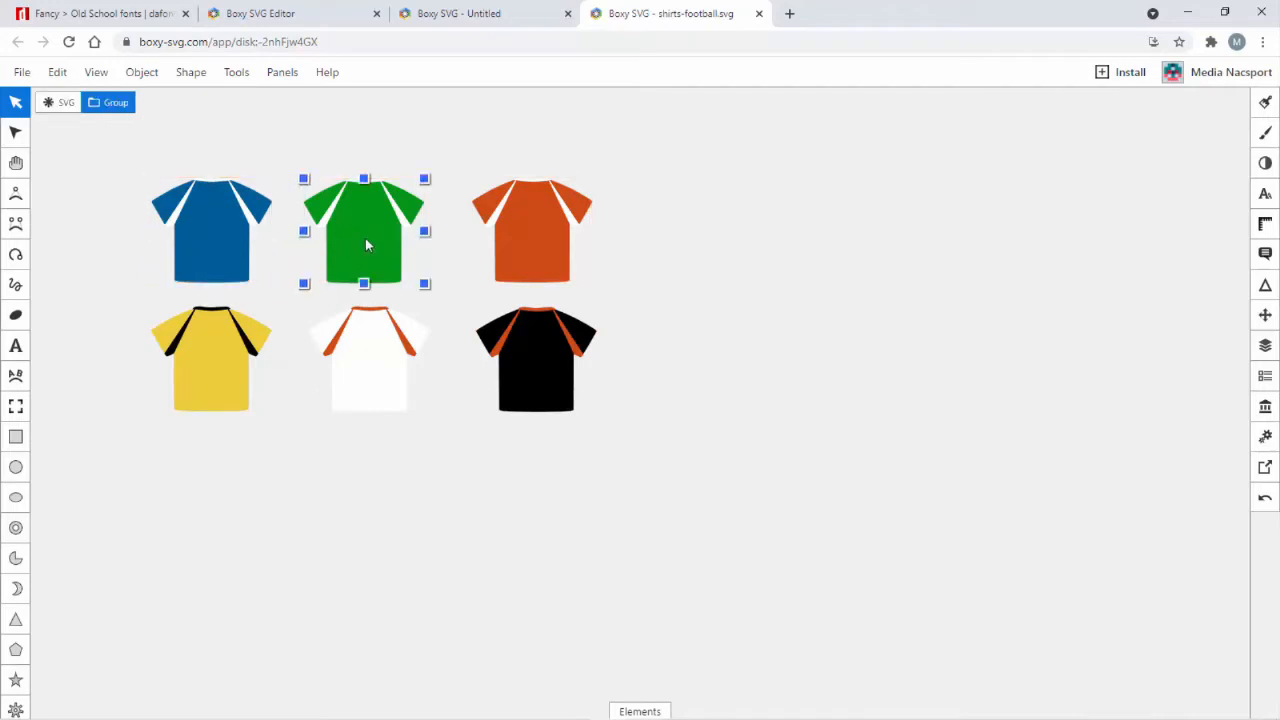
pyautogui.click(212, 238)
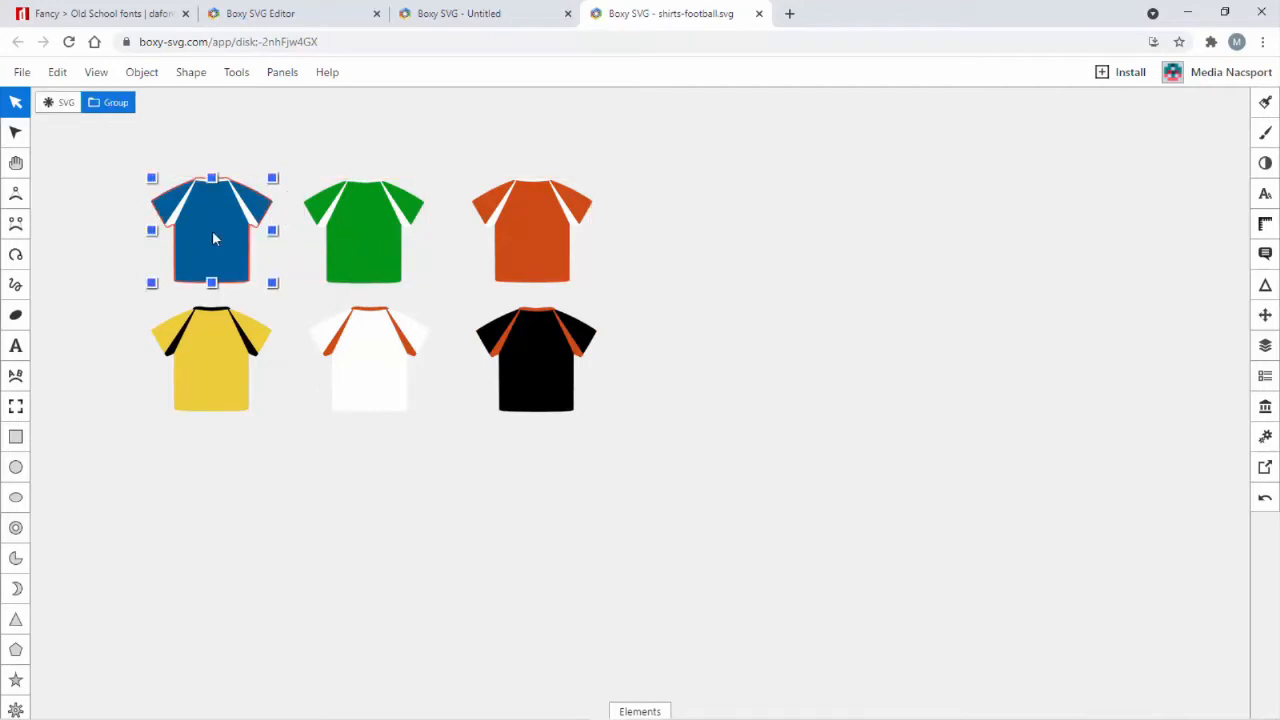
pyautogui.rightClick(212, 238)
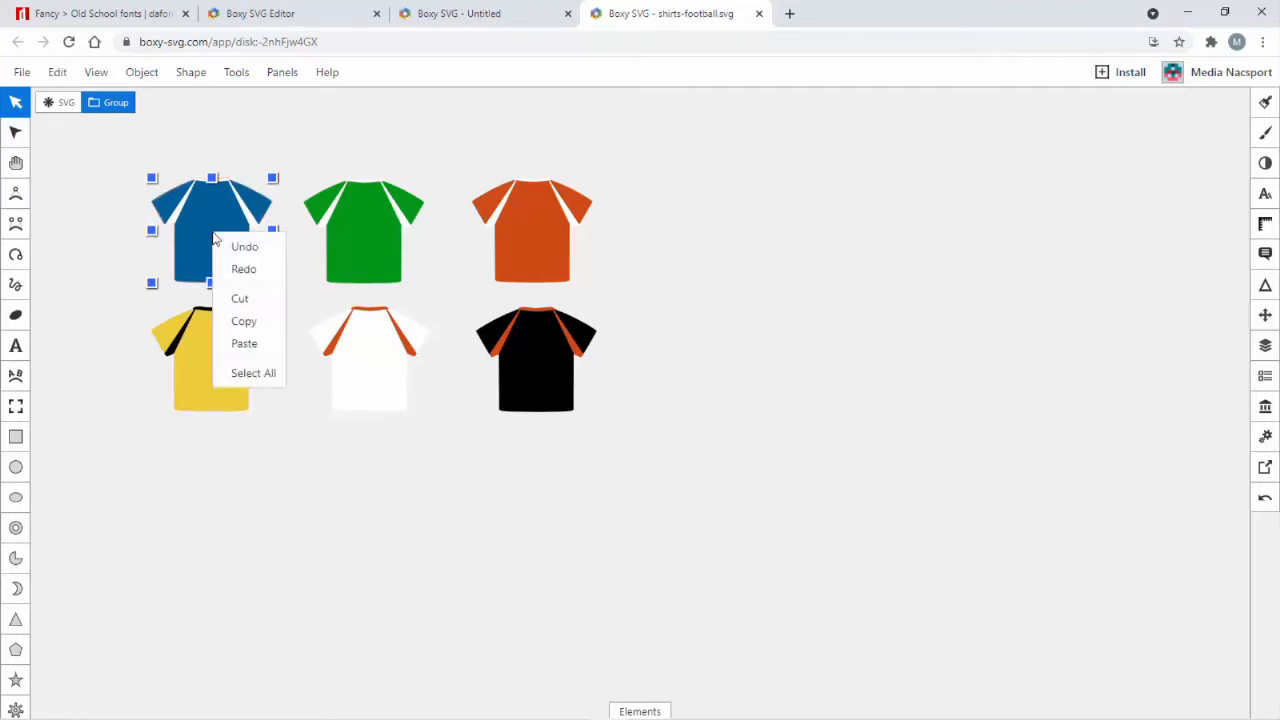
pyautogui.click(250, 323)
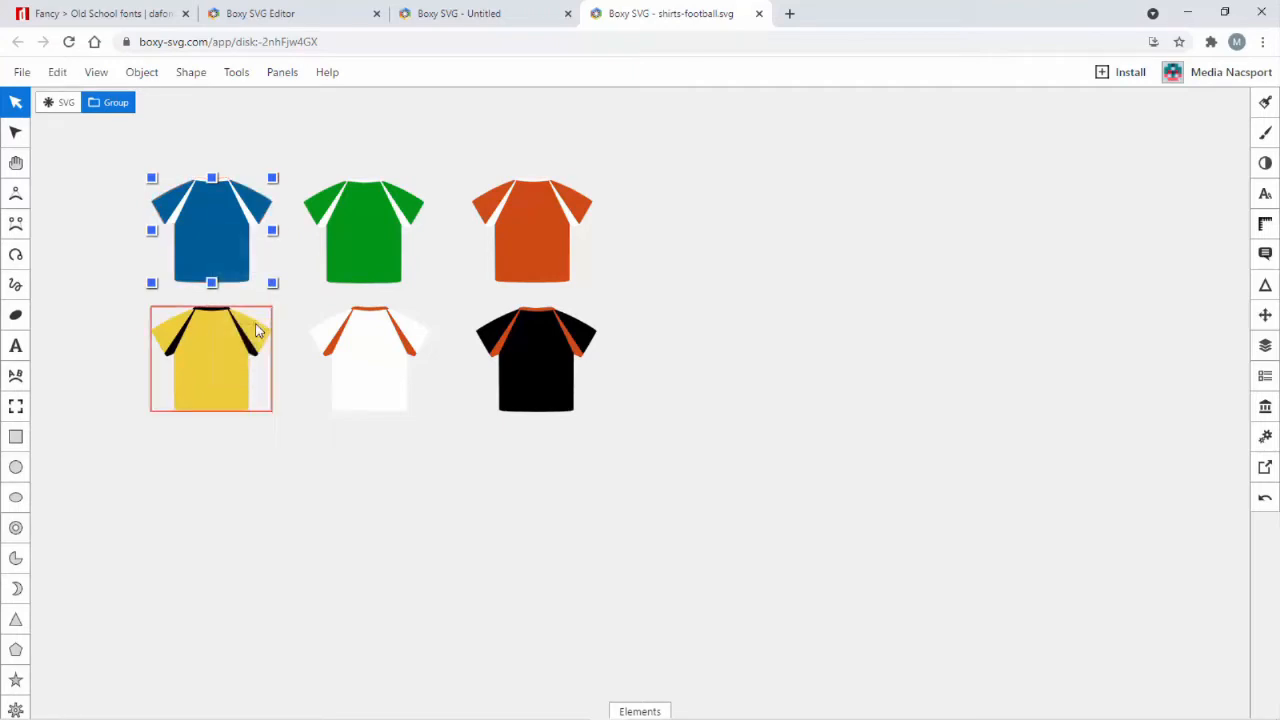
# Create a new blank document and paste the copied blue shirt into it
pyautogui.click(32, 78)
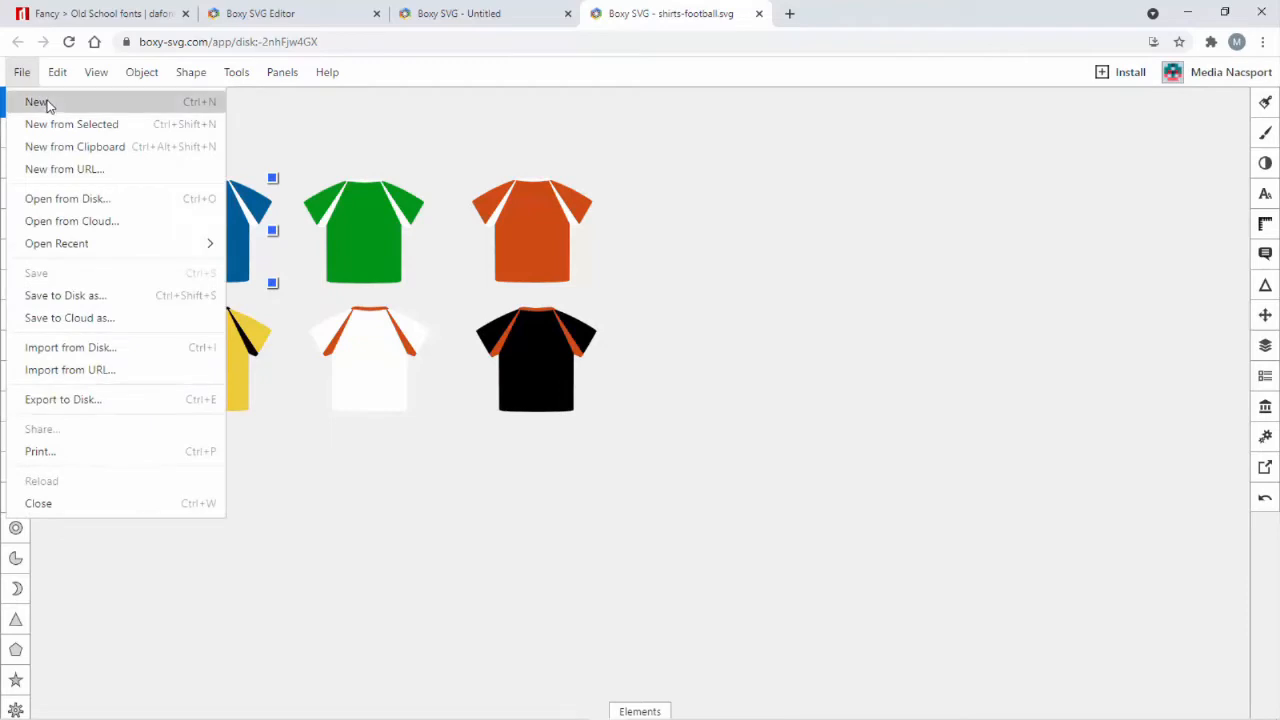
pyautogui.click(46, 103)
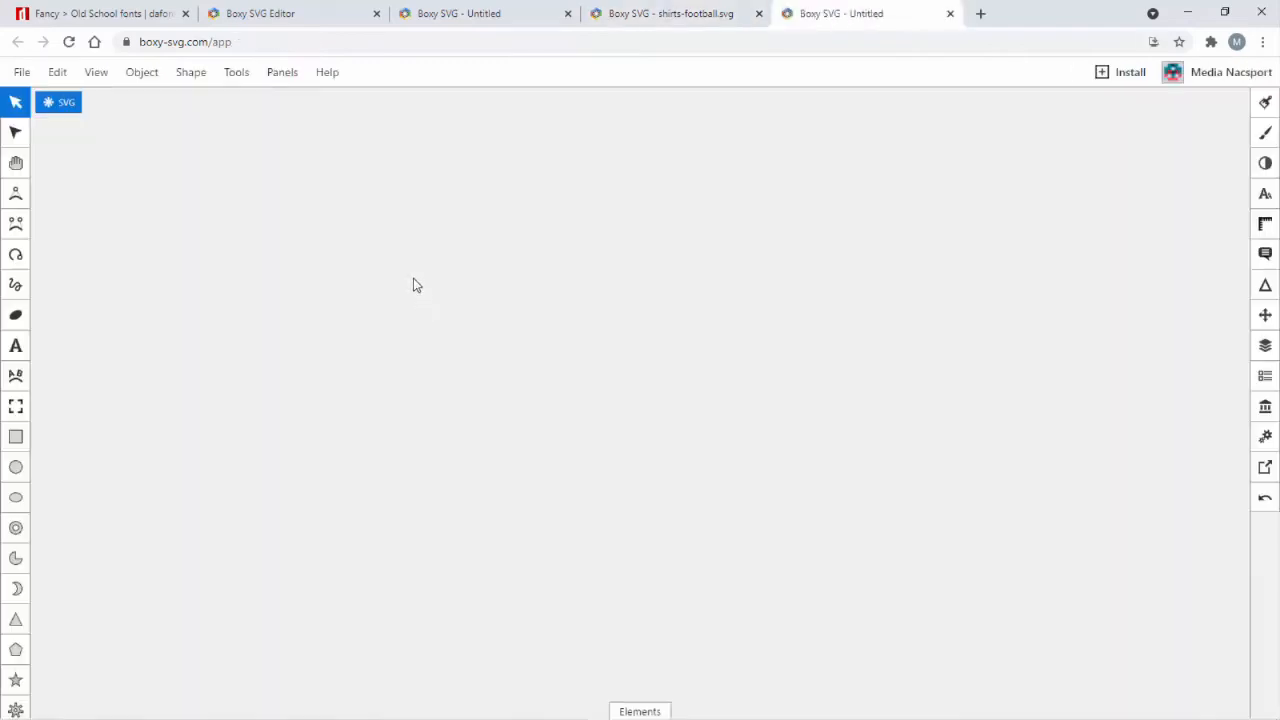
pyautogui.rightClick(413, 280)
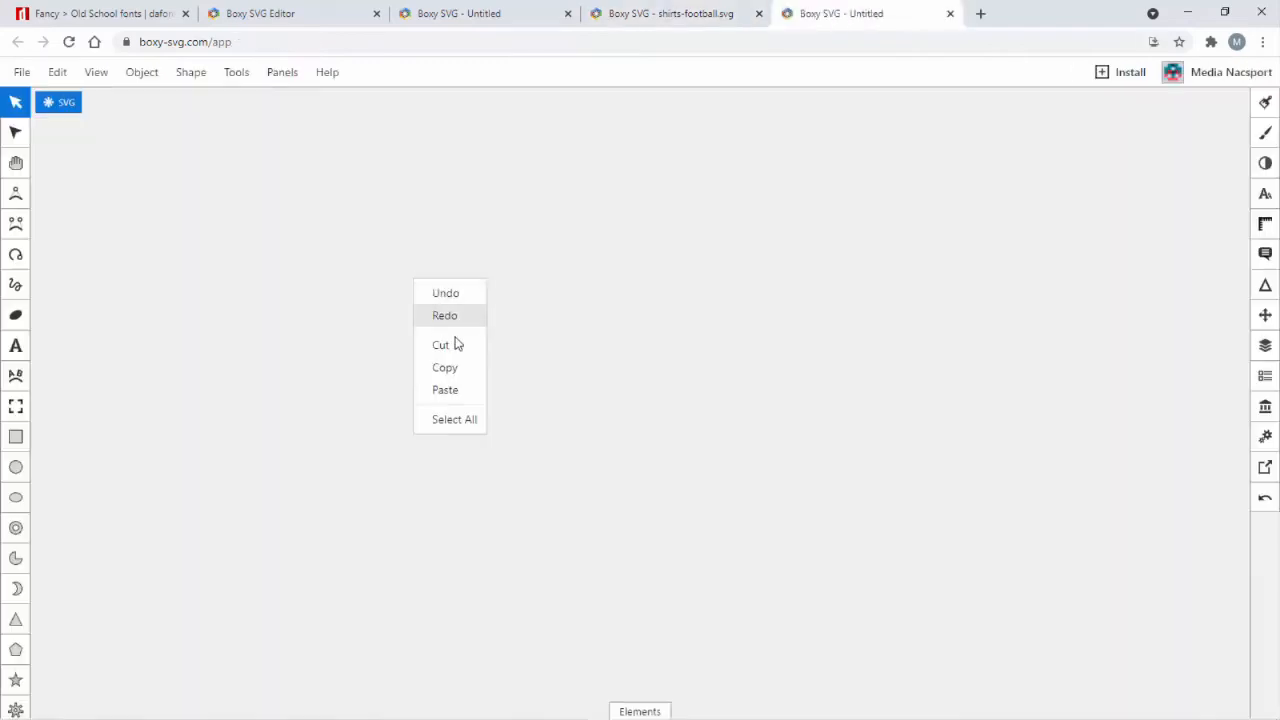
pyautogui.click(466, 389)
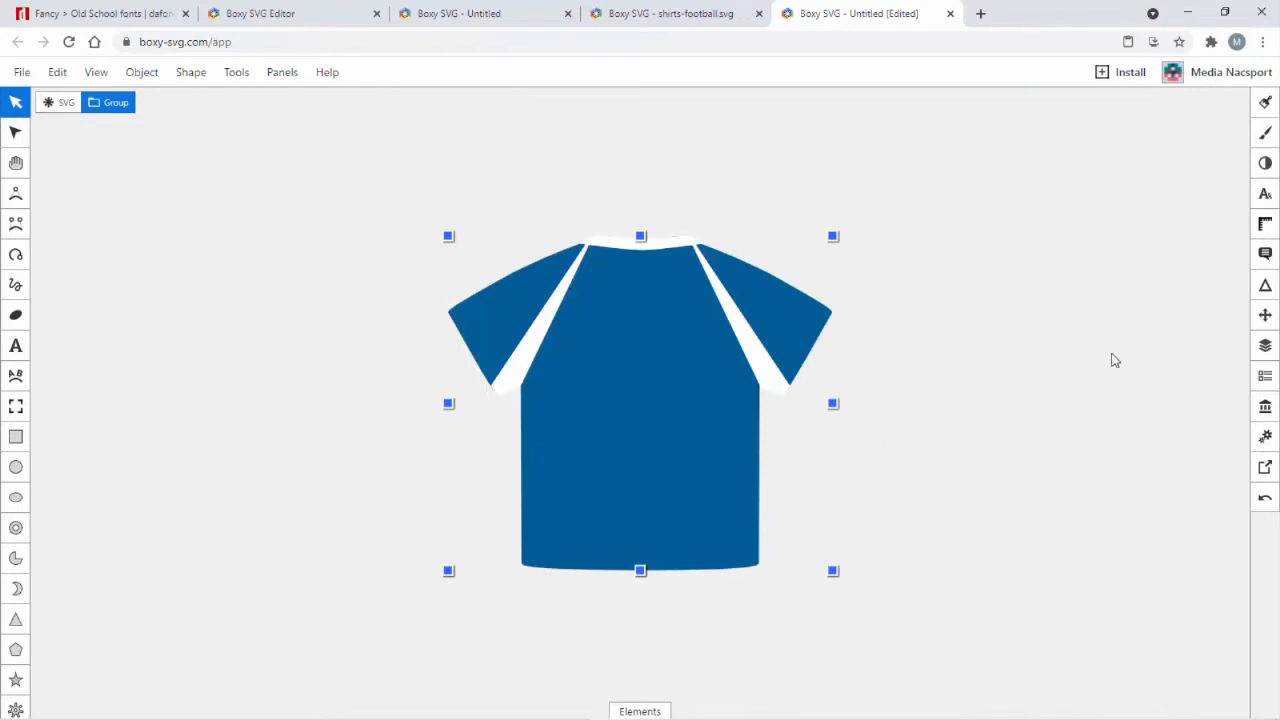
# Expand the shirt's nested groups in the object list and select its blue body path, followed by its white trim path
pyautogui.click(1265, 346)
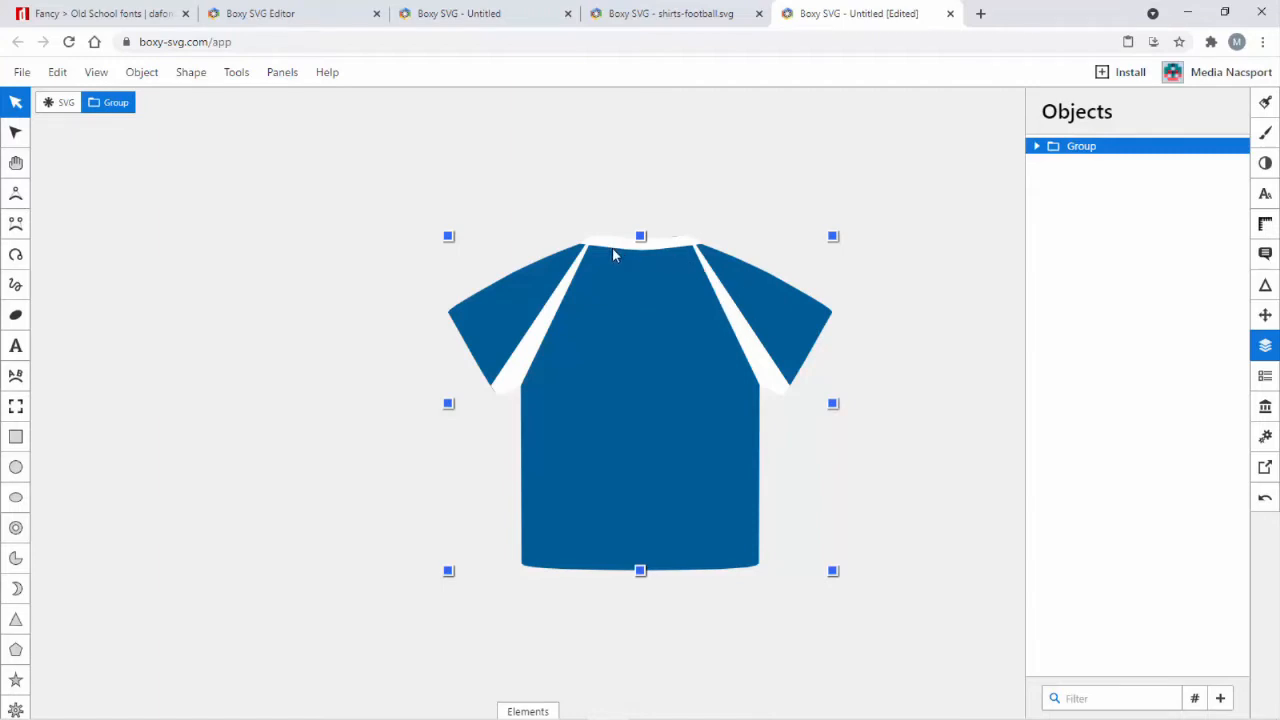
pyautogui.click(1036, 146)
pyautogui.click(1056, 162)
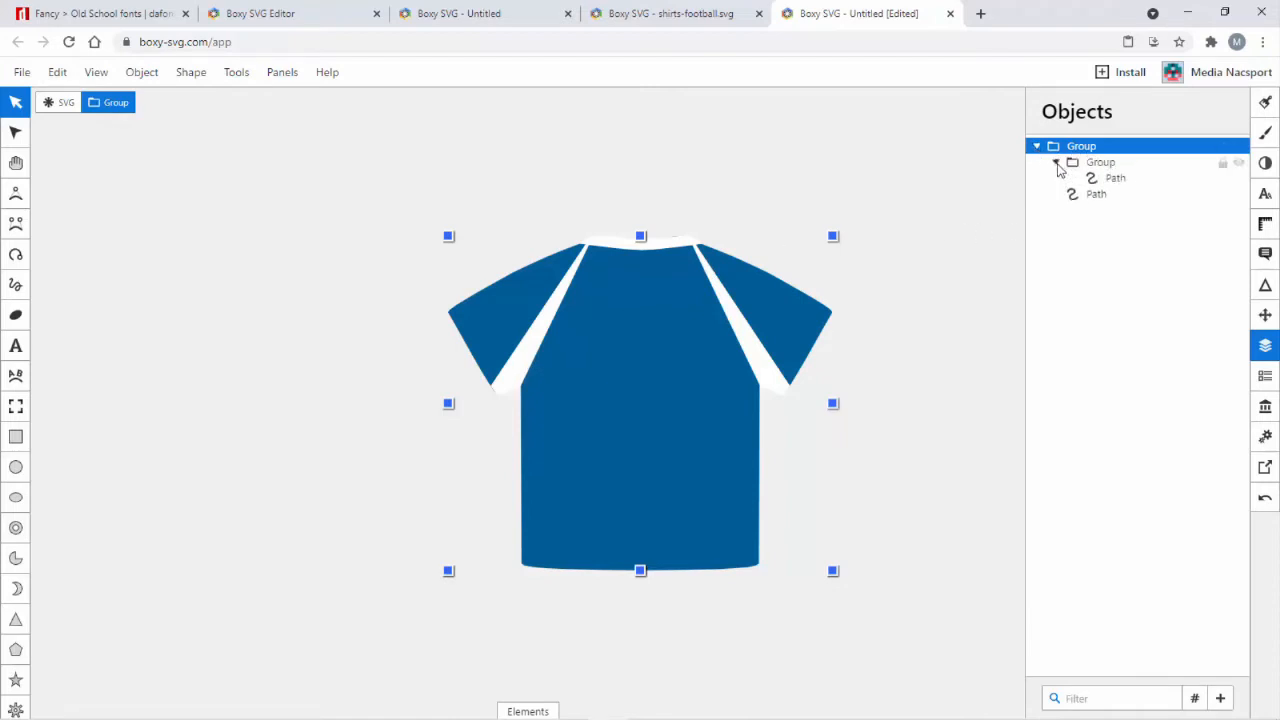
pyautogui.click(1116, 179)
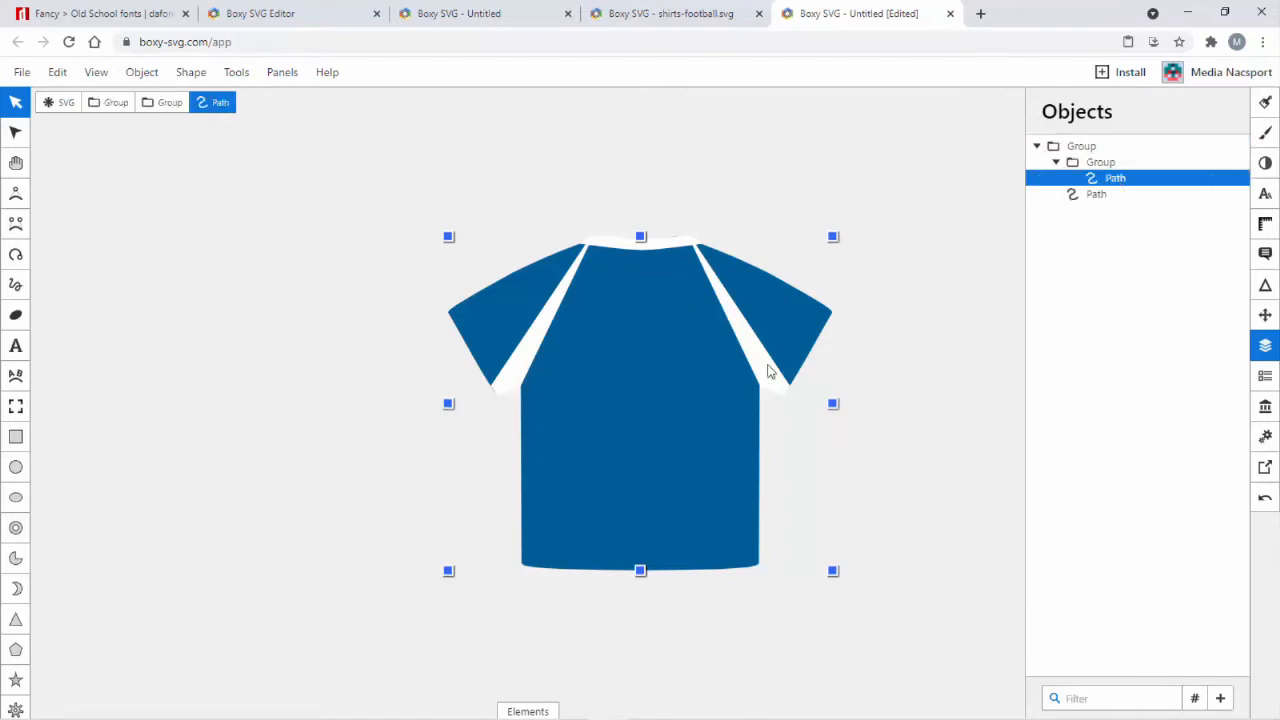
pyautogui.click(1104, 196)
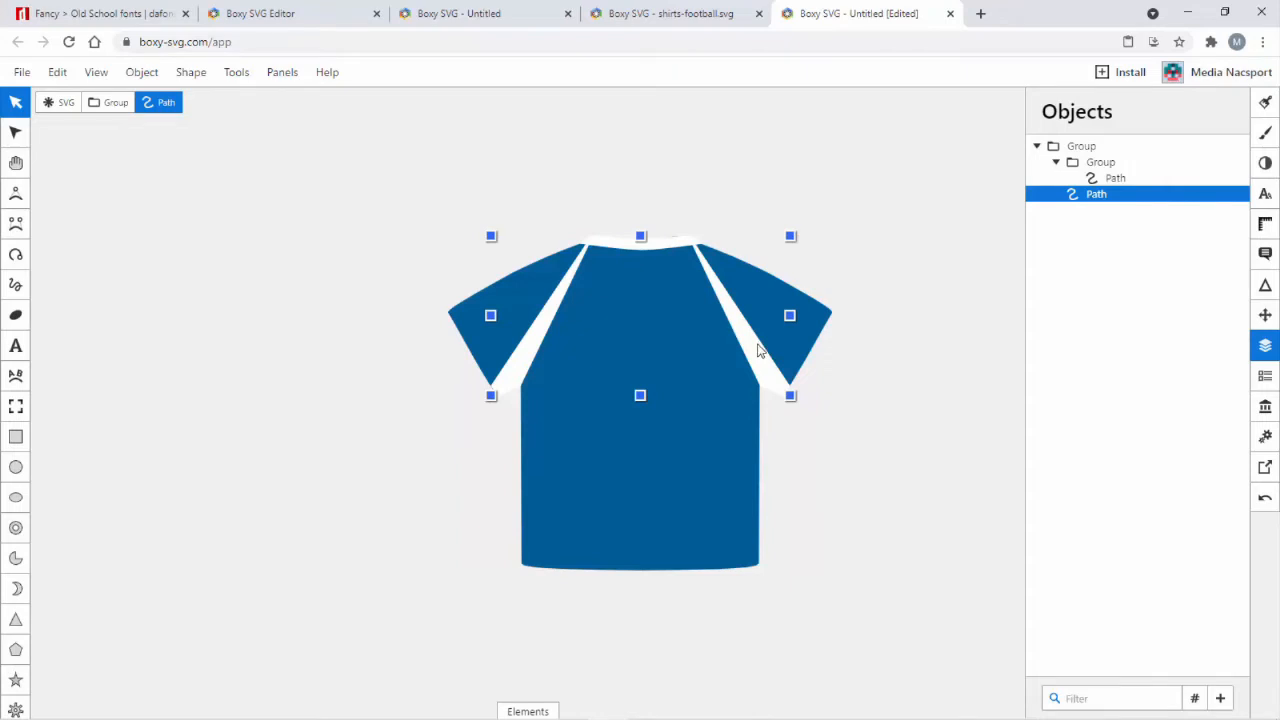
# Try a yellow tint for the shirt's trim path and return its fill to white
pyautogui.click(1263, 108)
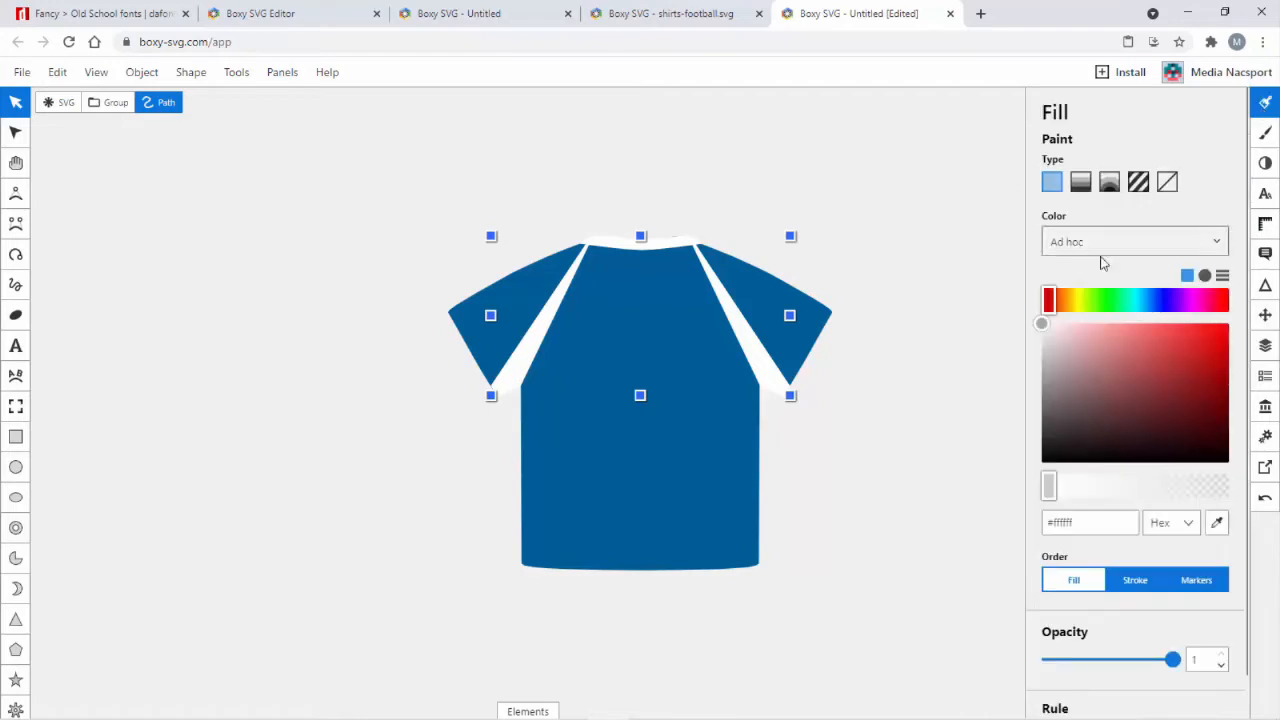
pyautogui.click(1077, 300)
pyautogui.moveTo(1064, 350); pyautogui.dragTo(1041, 327)
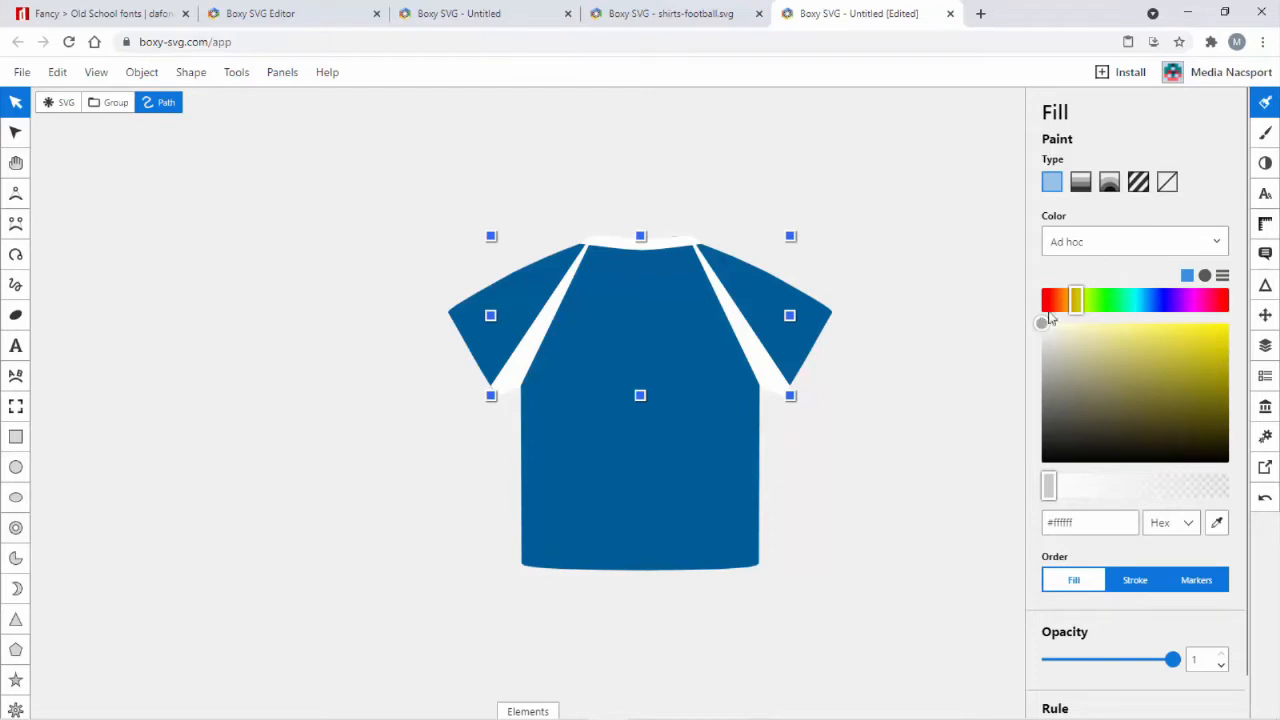
# Select the blue body path inside the shirt's nested group and change its fill to purple (#9f4cac)
pyautogui.click(1265, 345)
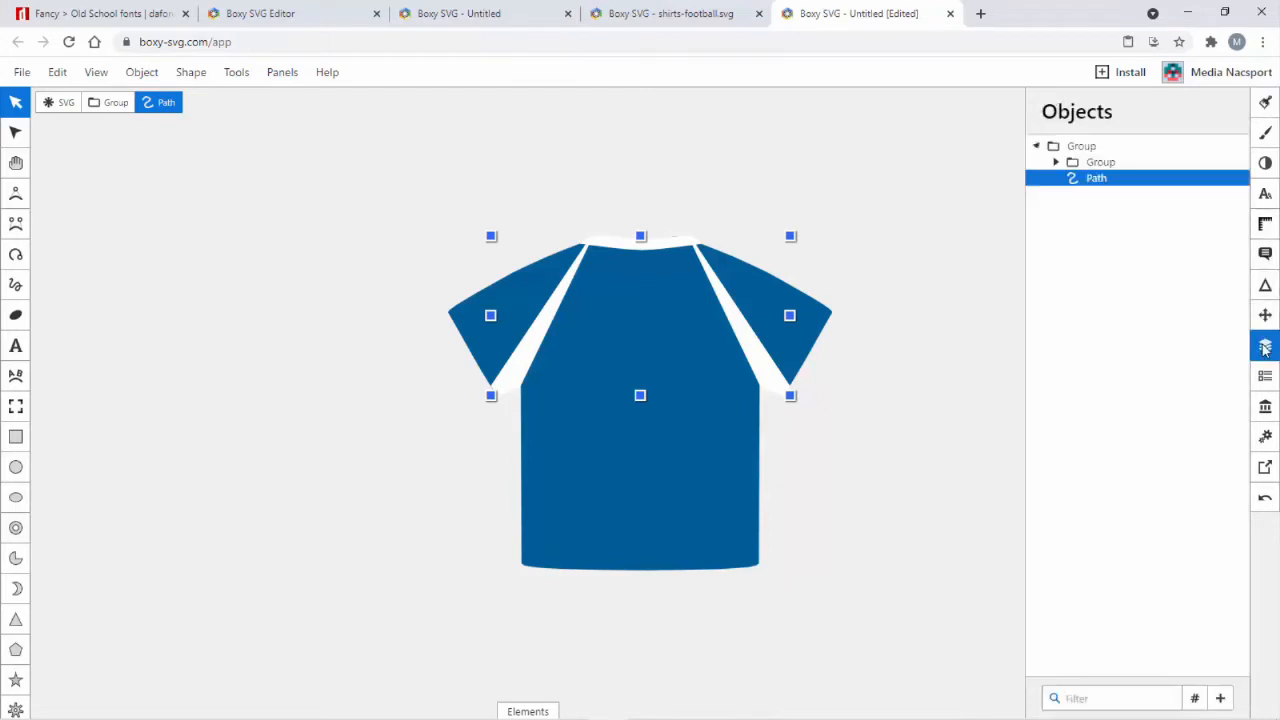
pyautogui.click(1055, 162)
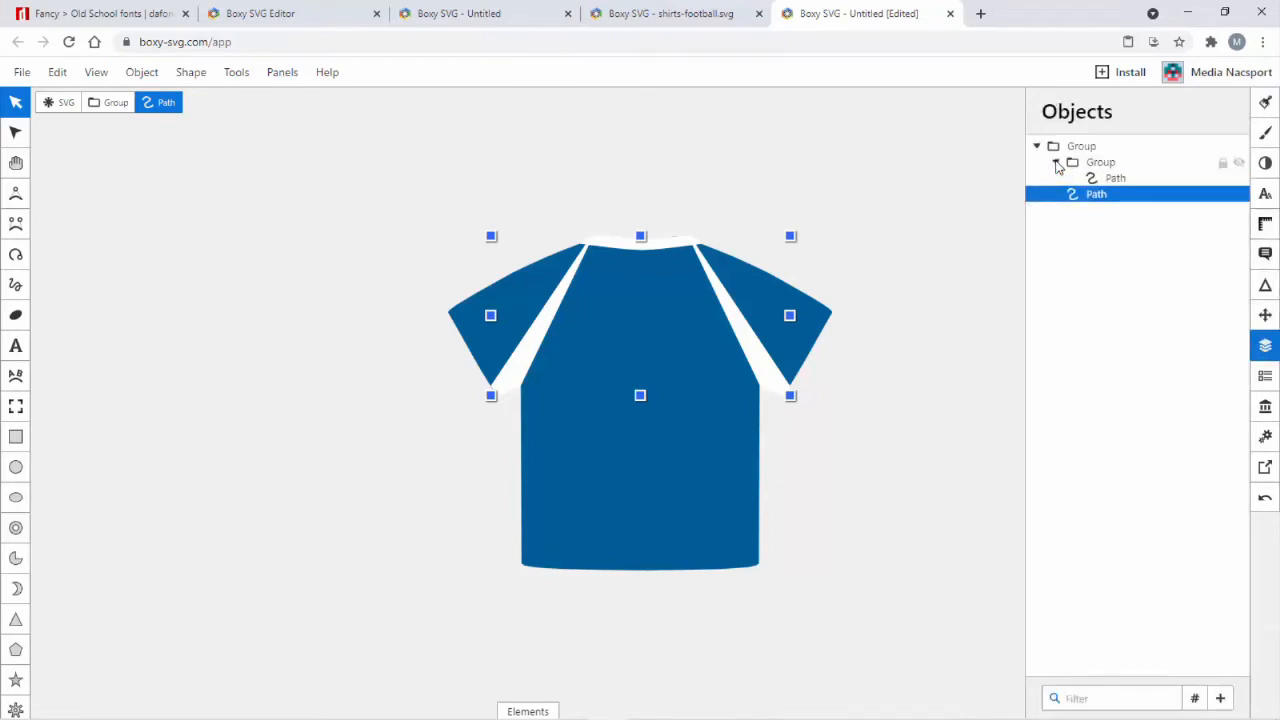
pyautogui.click(1116, 179)
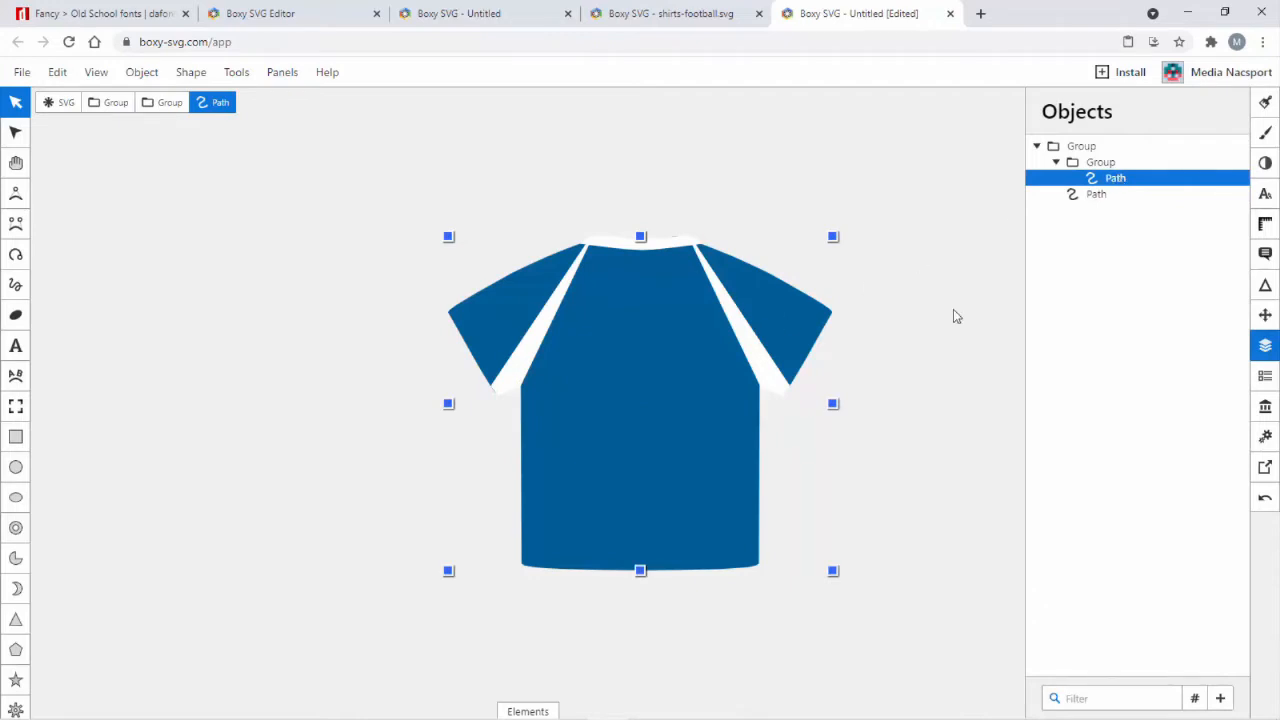
pyautogui.click(1265, 101)
pyautogui.moveTo(1127, 300); pyautogui.dragTo(1147, 372)
pyautogui.click(918, 358)
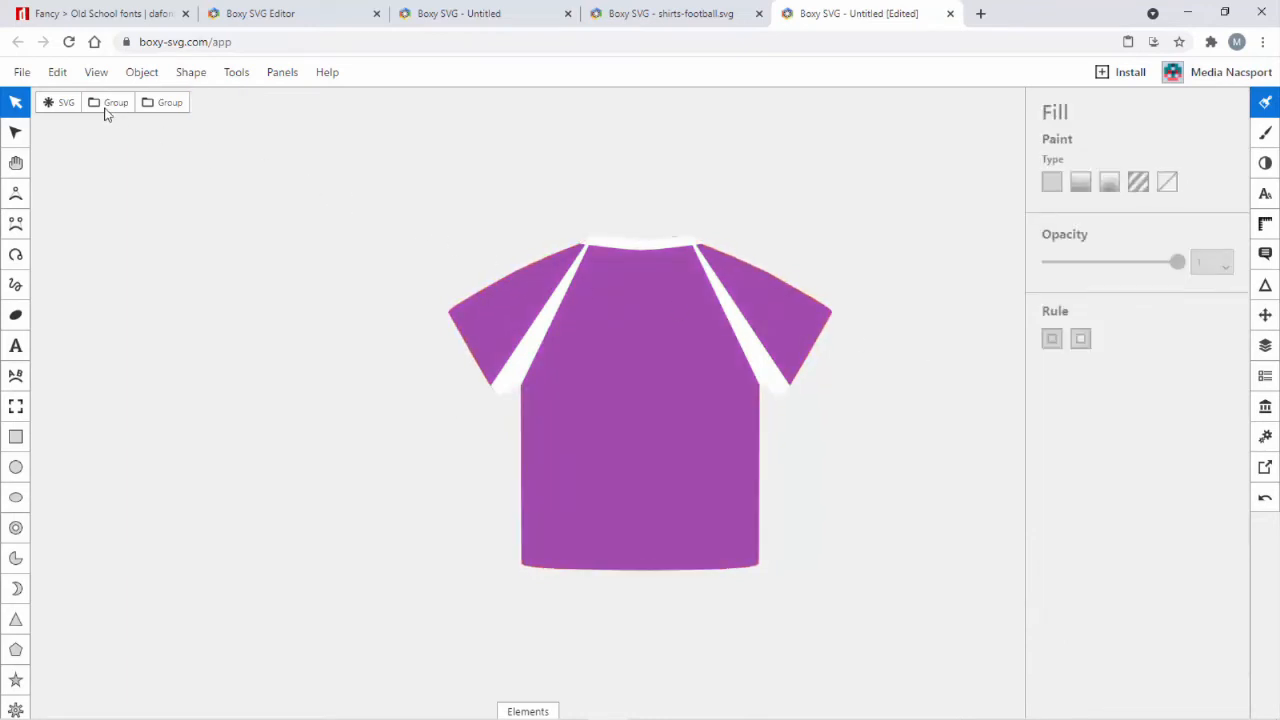
# Import SevillaFC_logo.png from disk and move the crest off the shirt onto the empty canvas beside its left sleeve
pyautogui.click(22, 74)
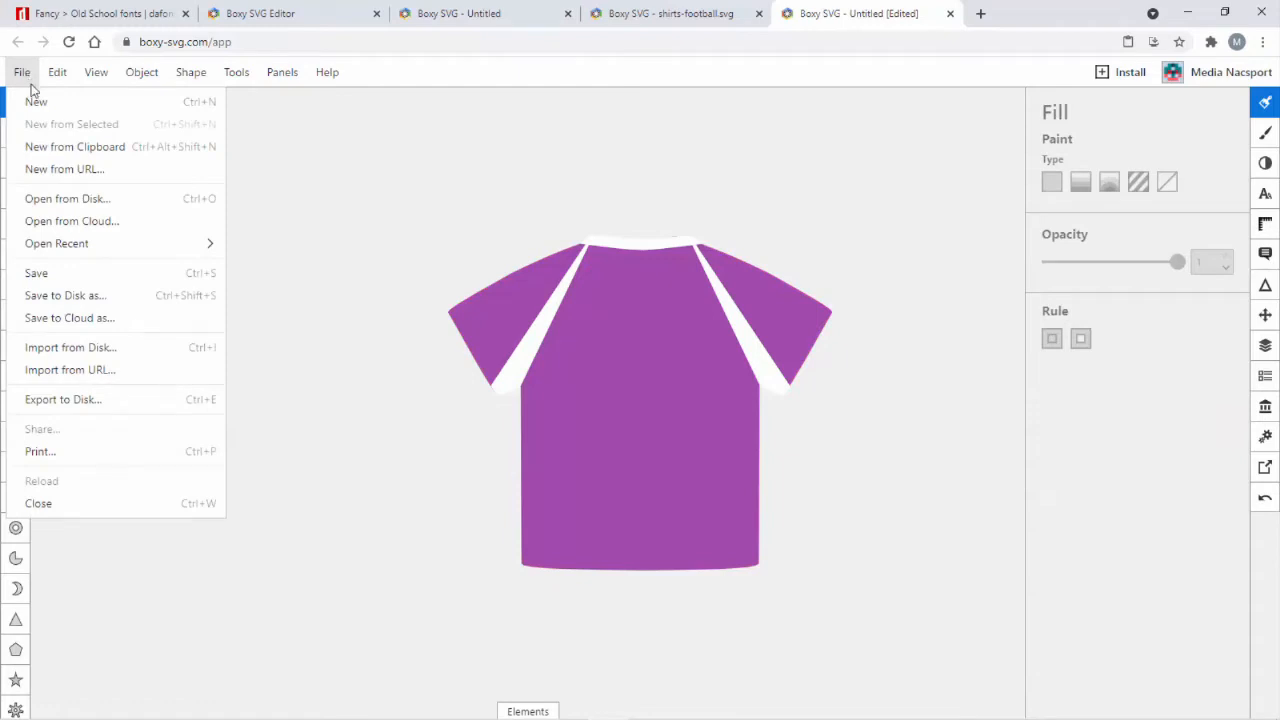
pyautogui.click(114, 347)
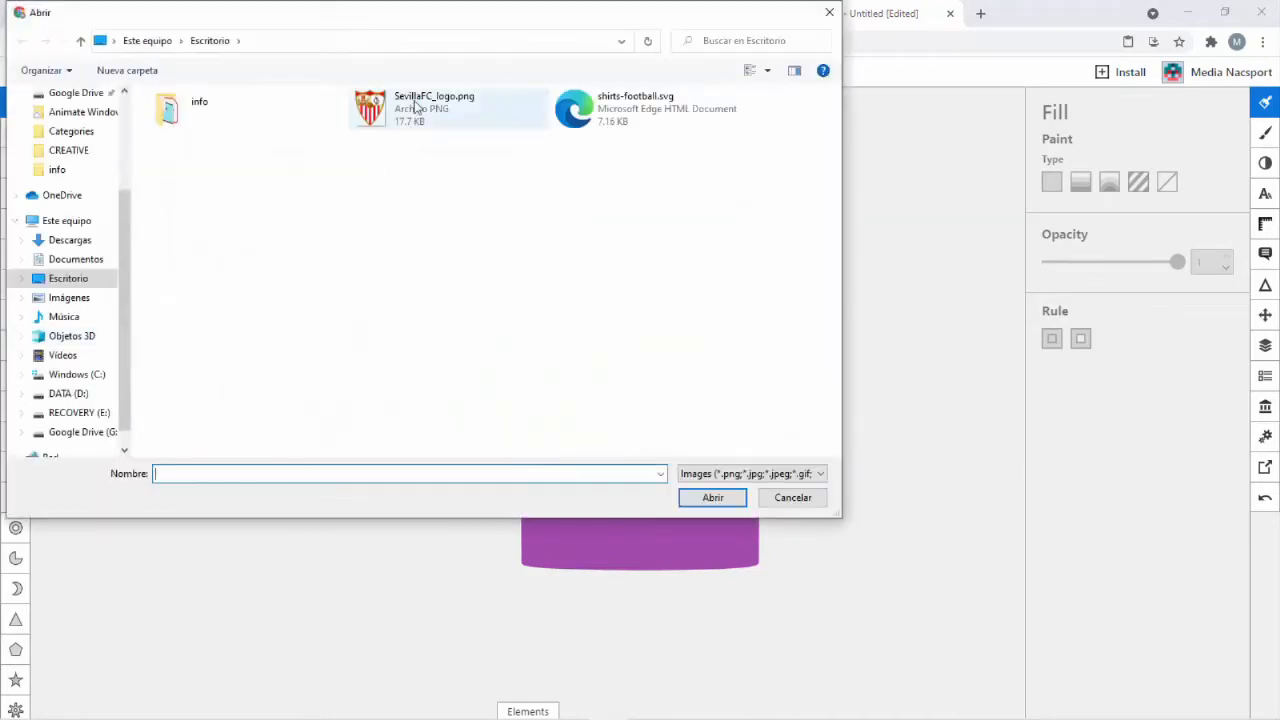
pyautogui.click(415, 106)
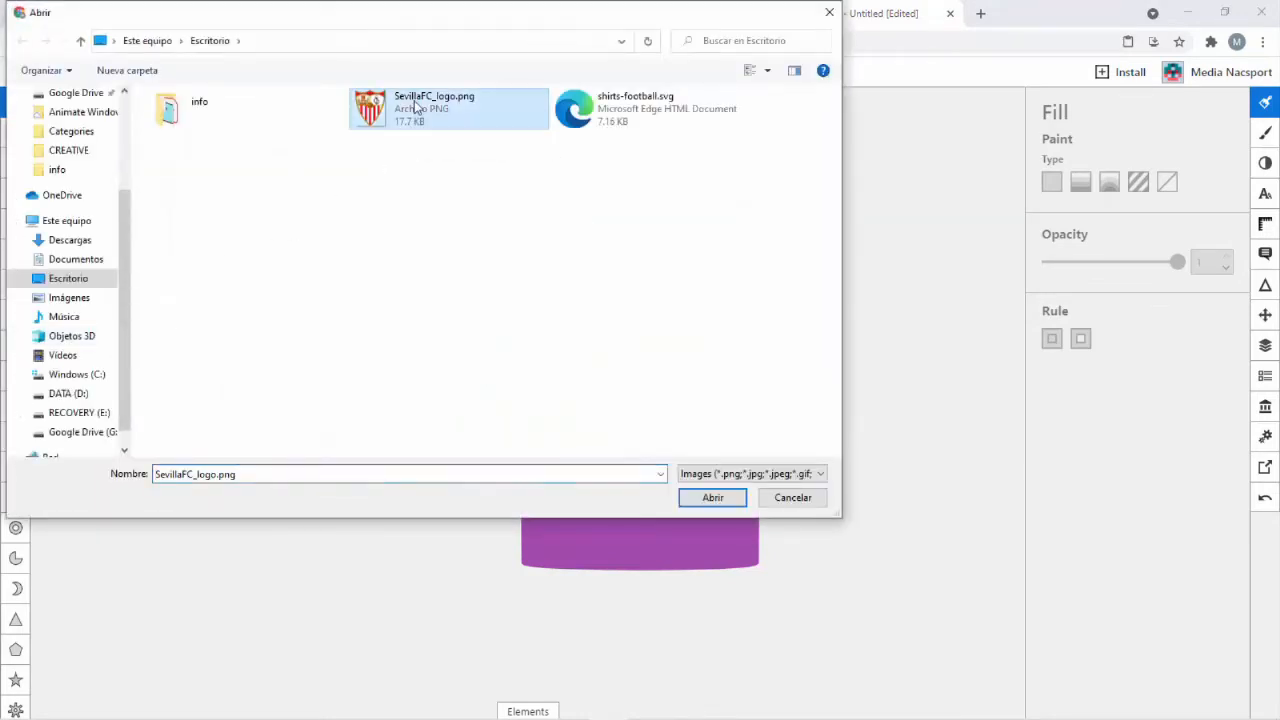
pyautogui.click(731, 497)
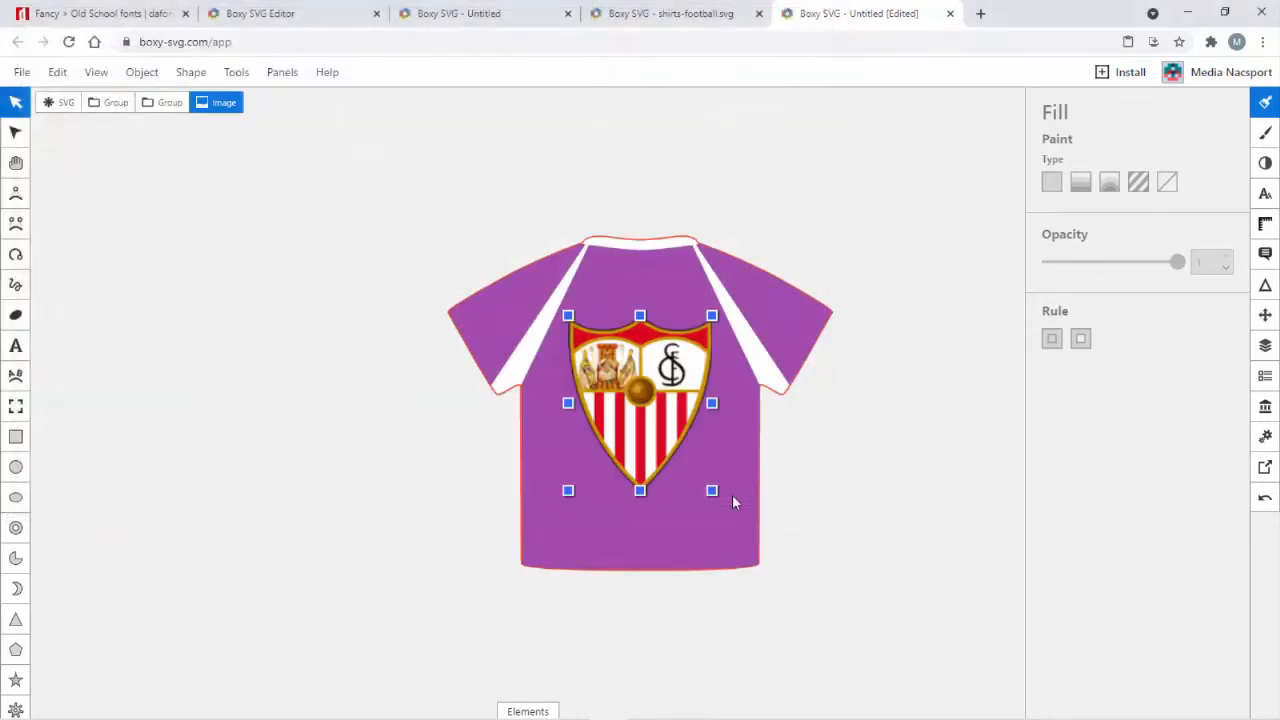
pyautogui.moveTo(664, 400); pyautogui.dragTo(228, 305)
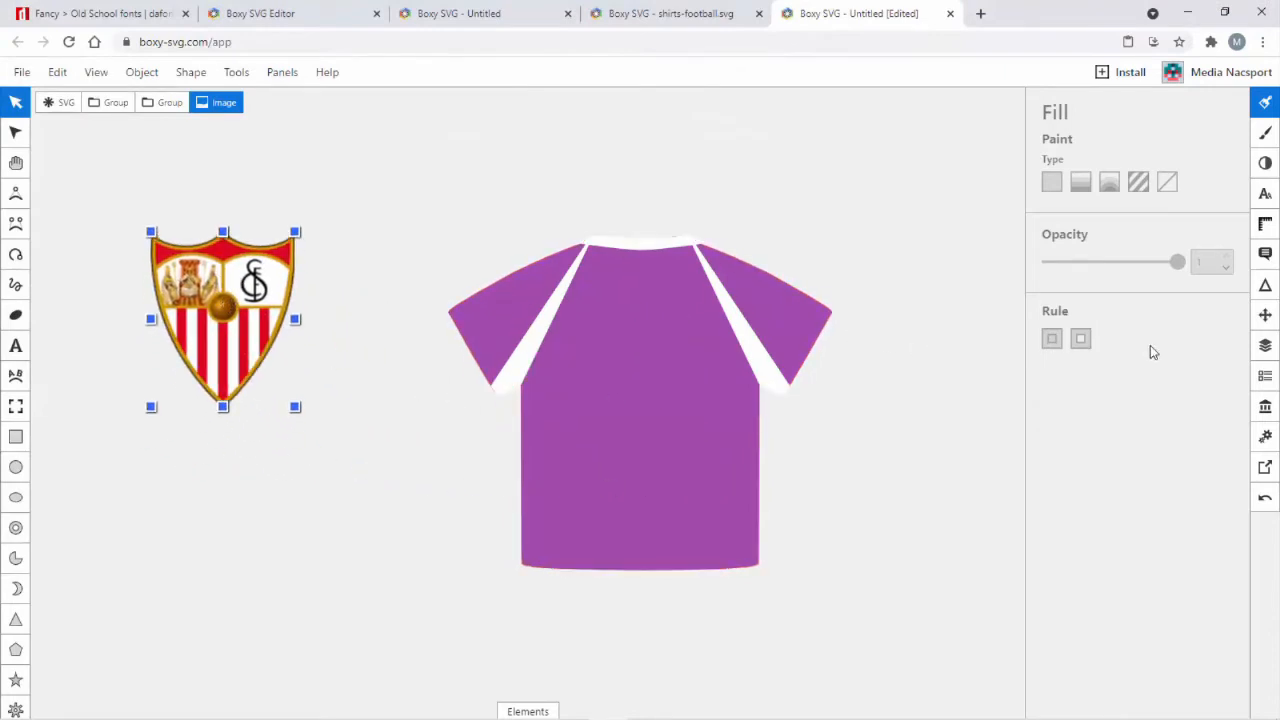
# Fill the shirt's body path with the crest's red (#d8071b), sampled from the logo with the colour picker
pyautogui.click(1275, 346)
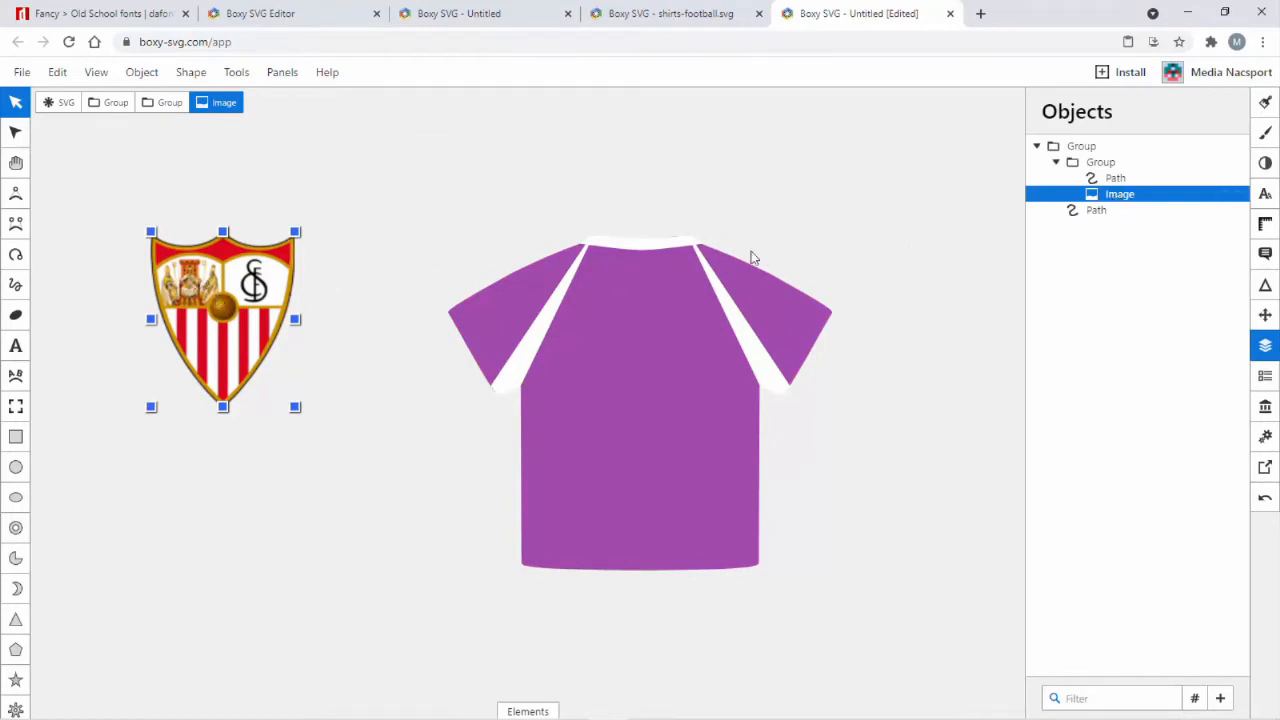
pyautogui.click(1128, 178)
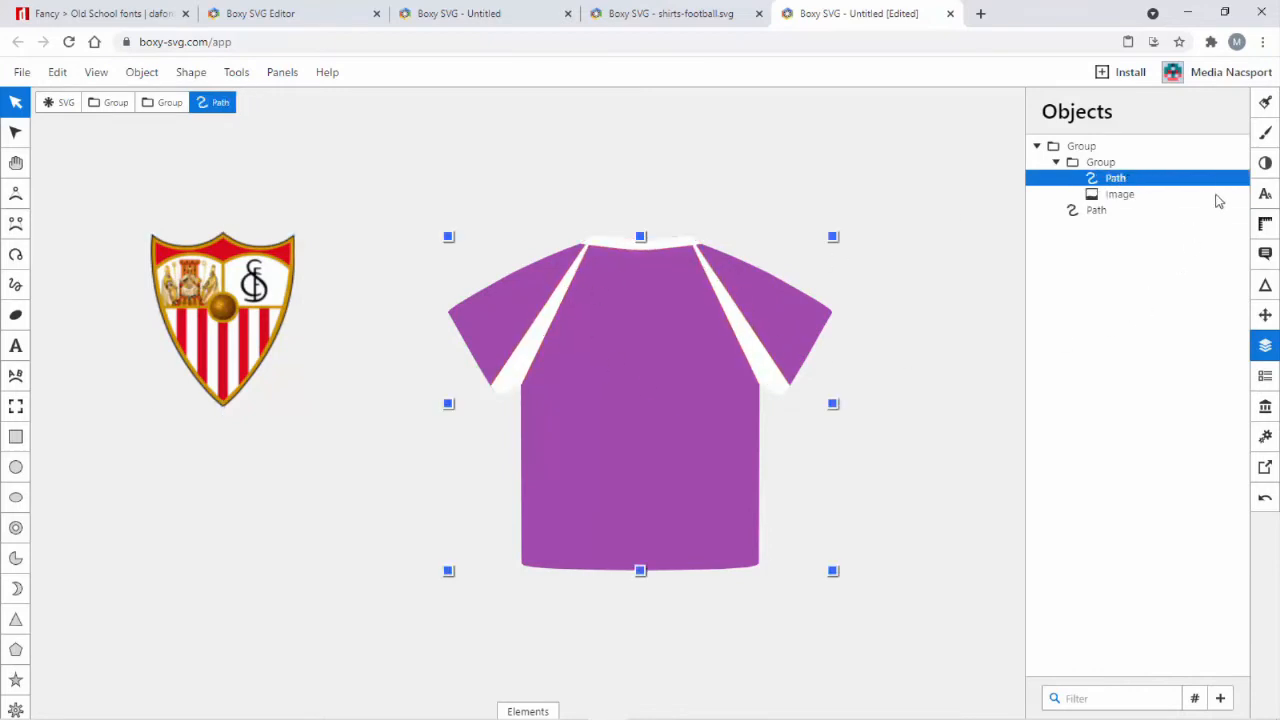
pyautogui.click(1265, 104)
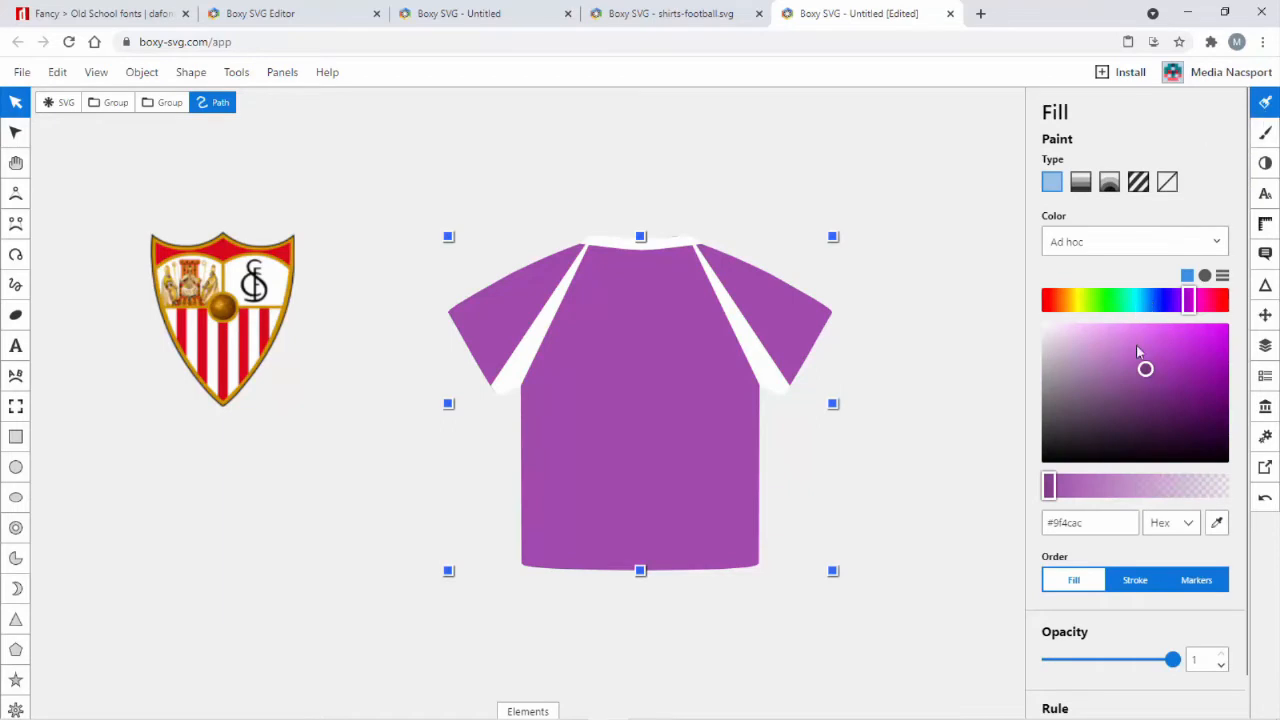
pyautogui.click(1217, 525)
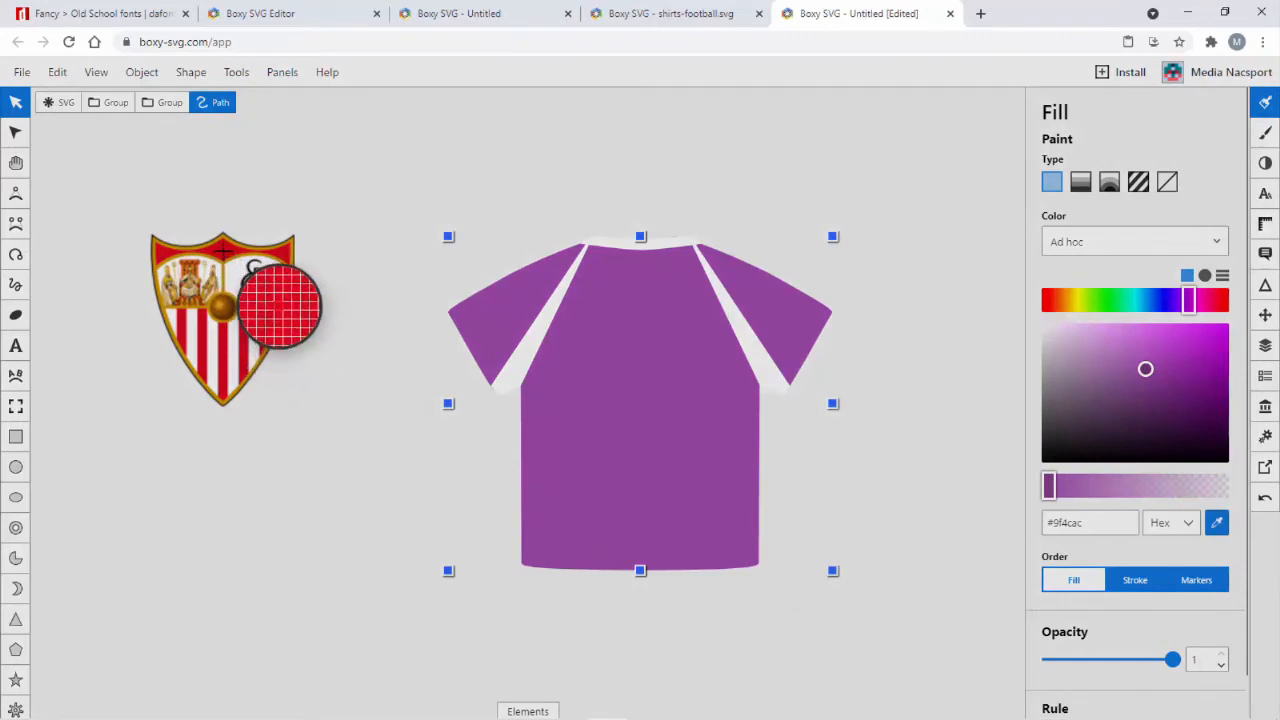
pyautogui.click(279, 305)
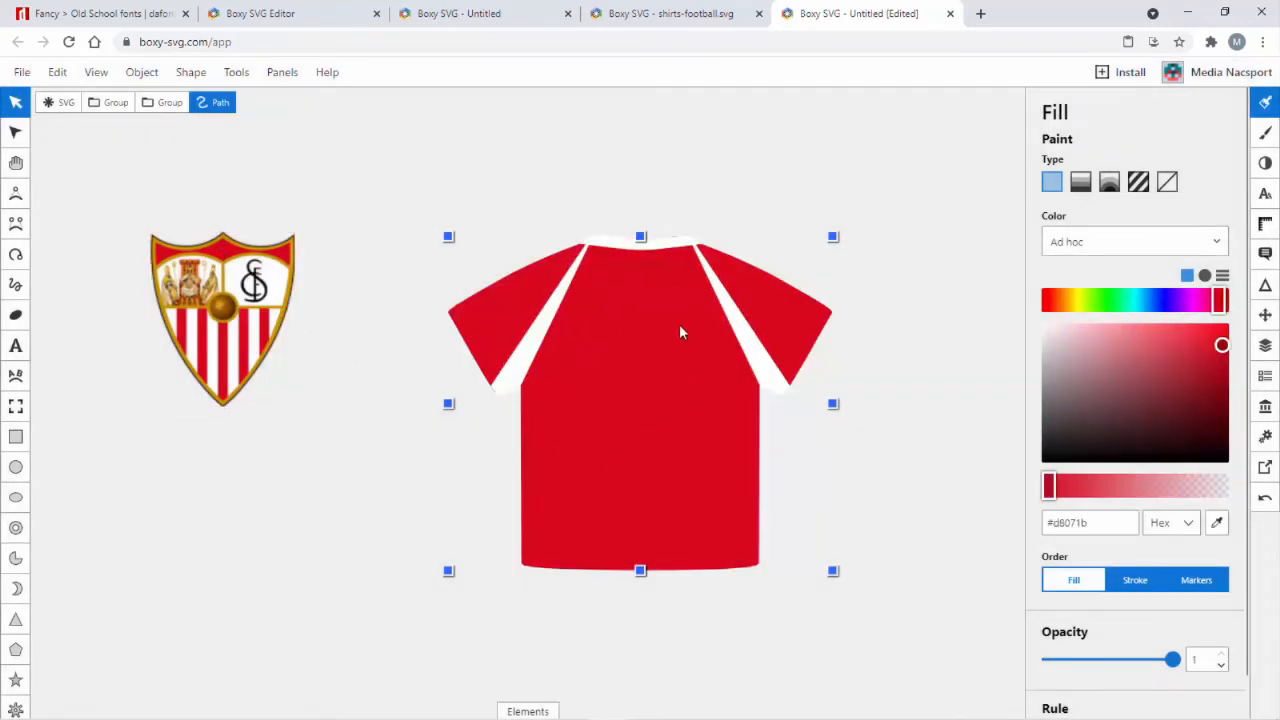
pyautogui.click(880, 210)
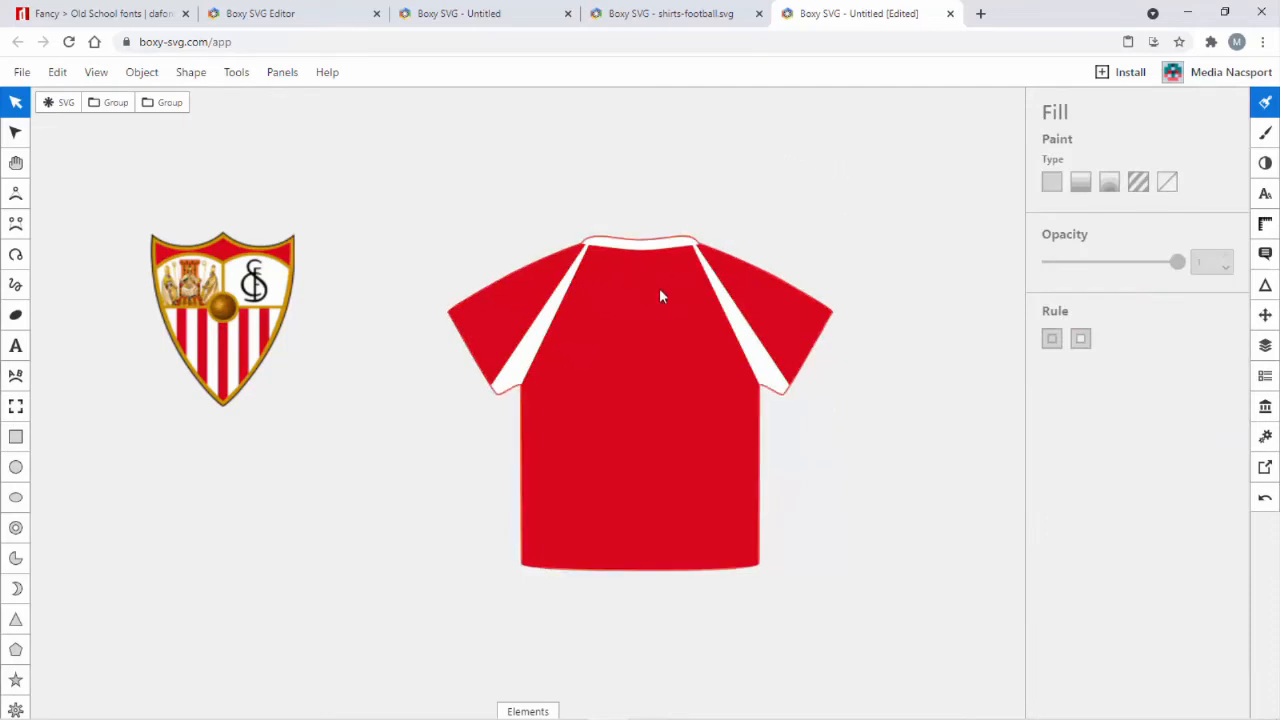
# Delete the crest image and select the whole shirt group
pyautogui.click(238, 285)
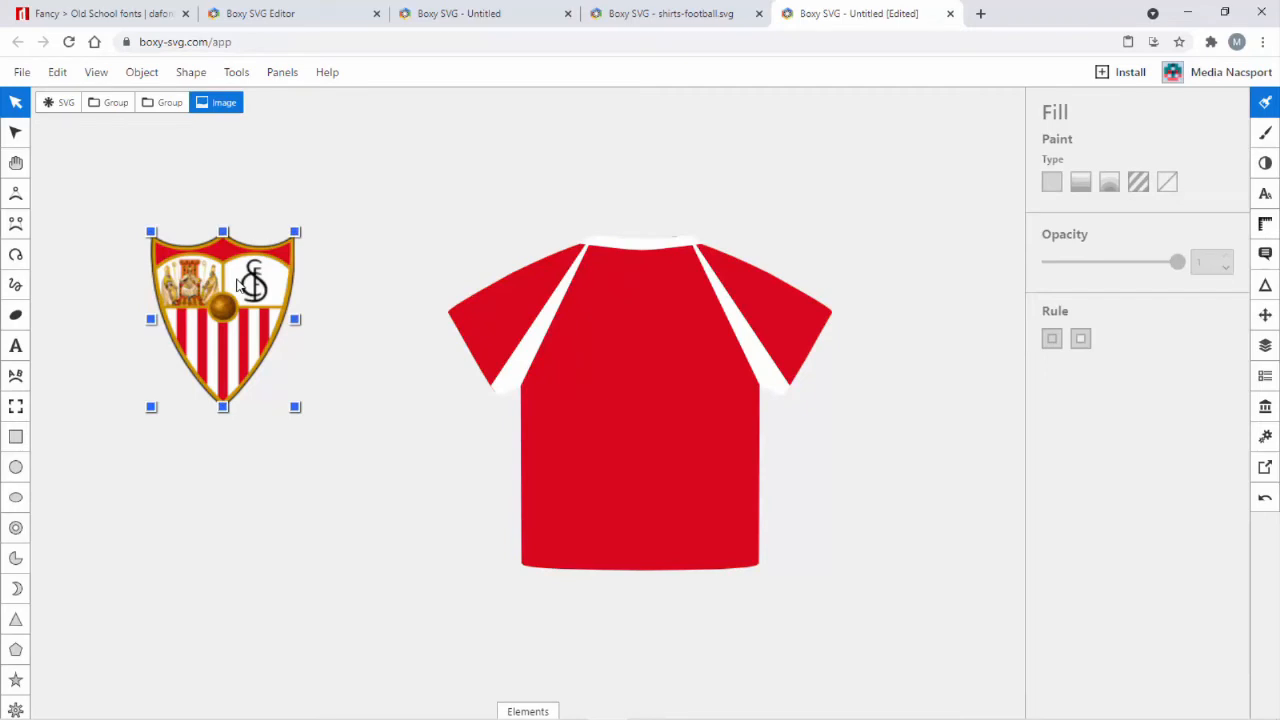
pyautogui.press('Delete')
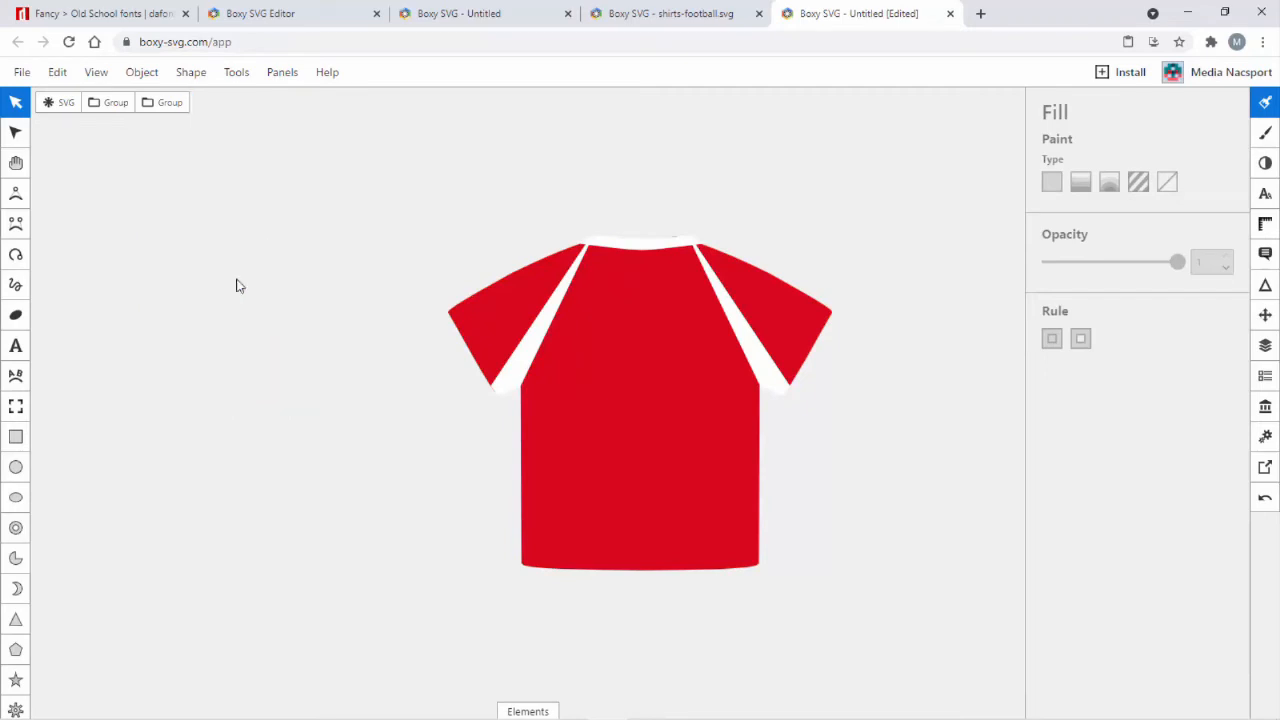
pyautogui.click(1266, 346)
pyautogui.click(1089, 149)
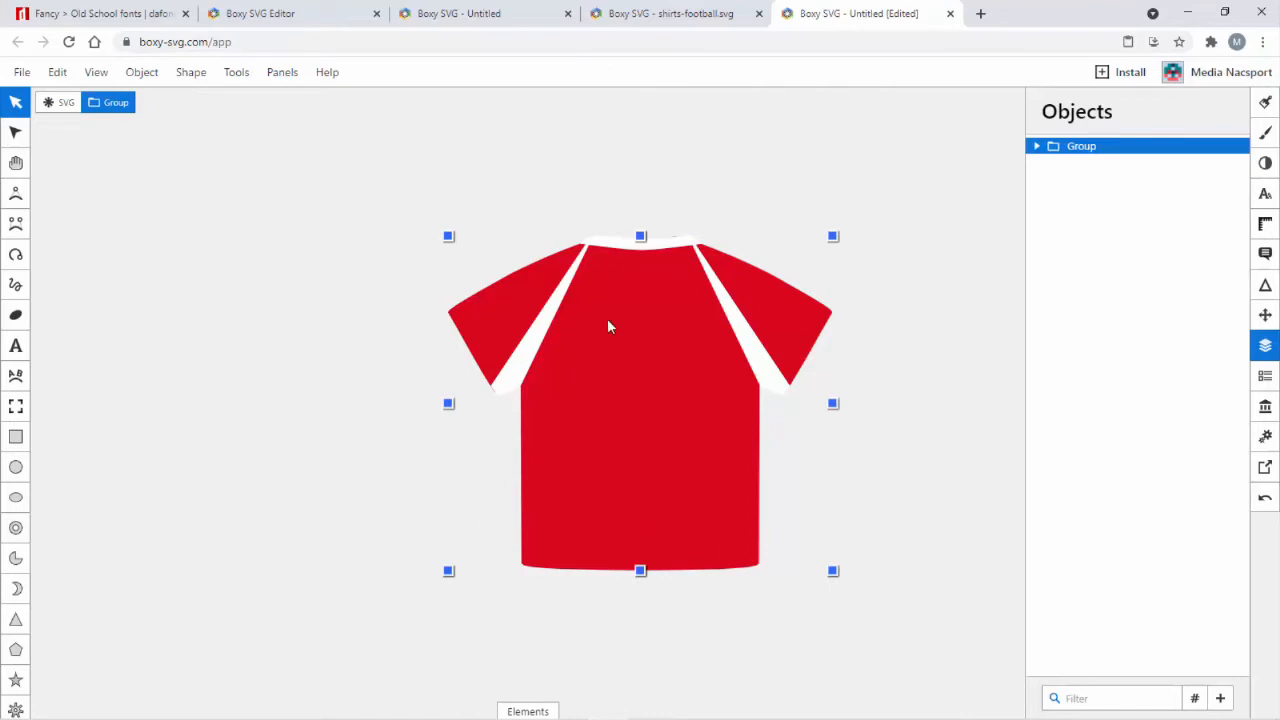
pyautogui.click(1265, 345)
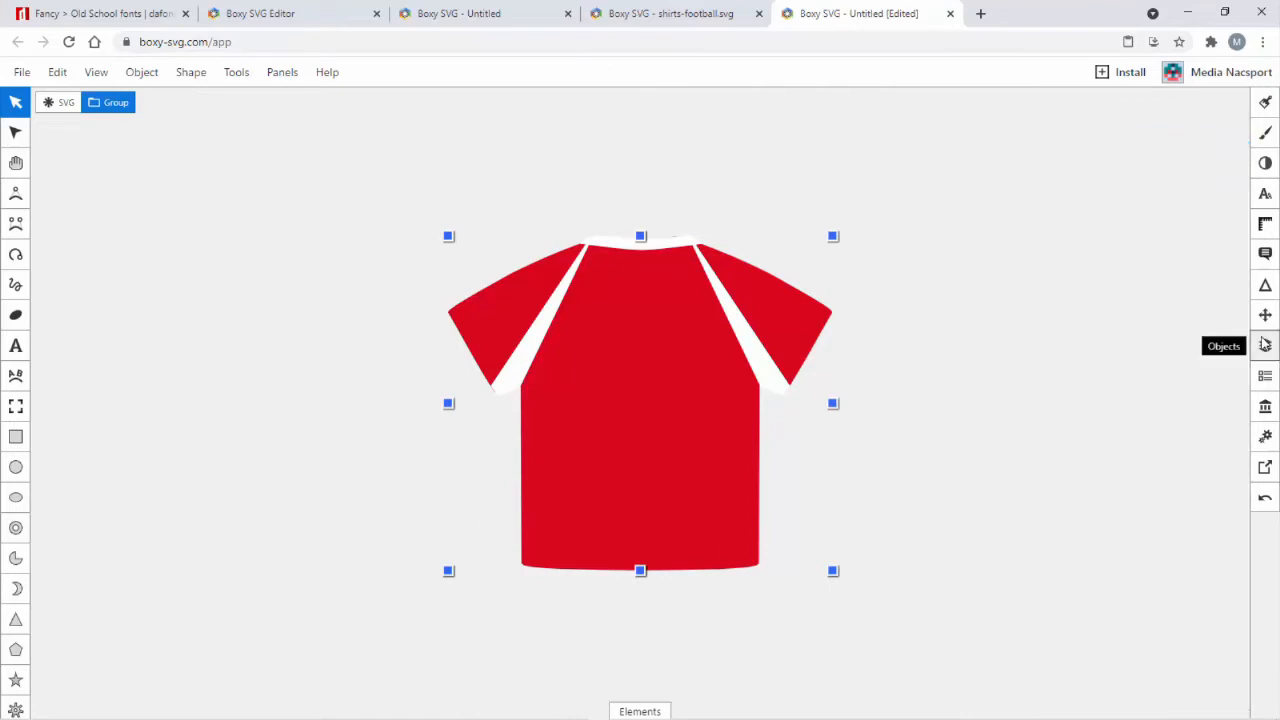
# Export the selected red shirt as a PNG 50 px wide with locked proportions, generating a preview first
pyautogui.click(21, 72)
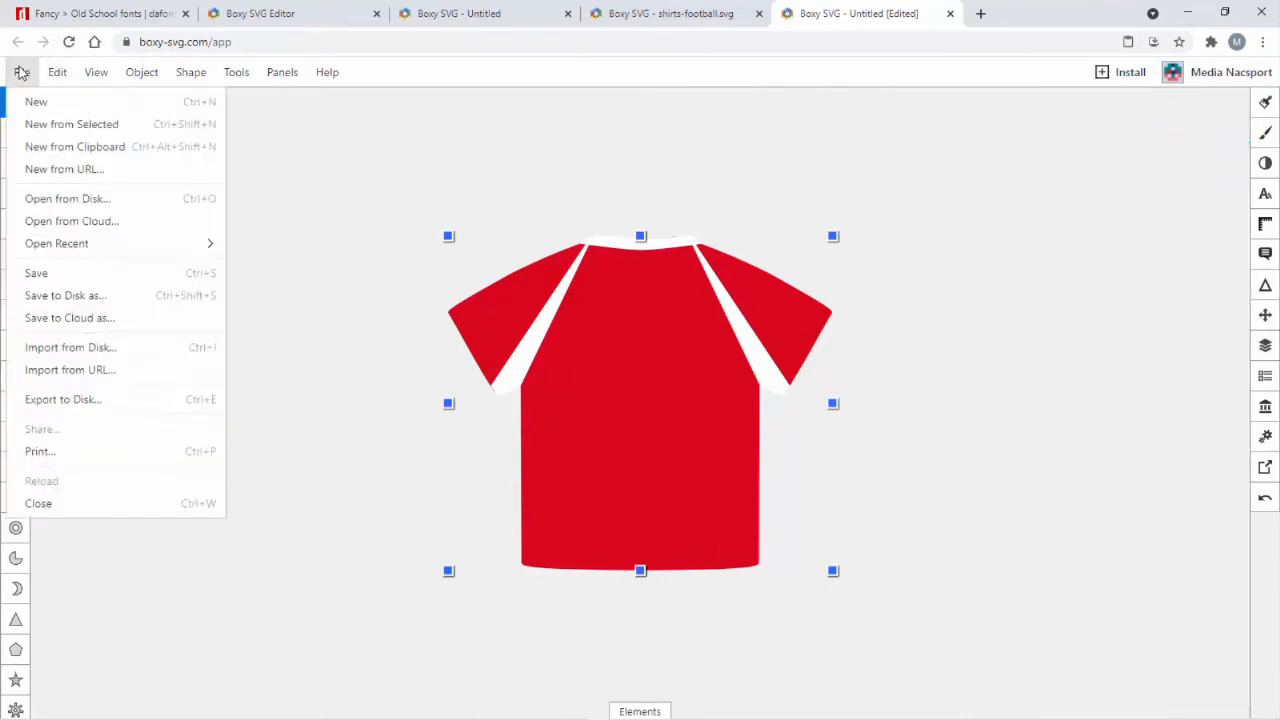
pyautogui.click(84, 399)
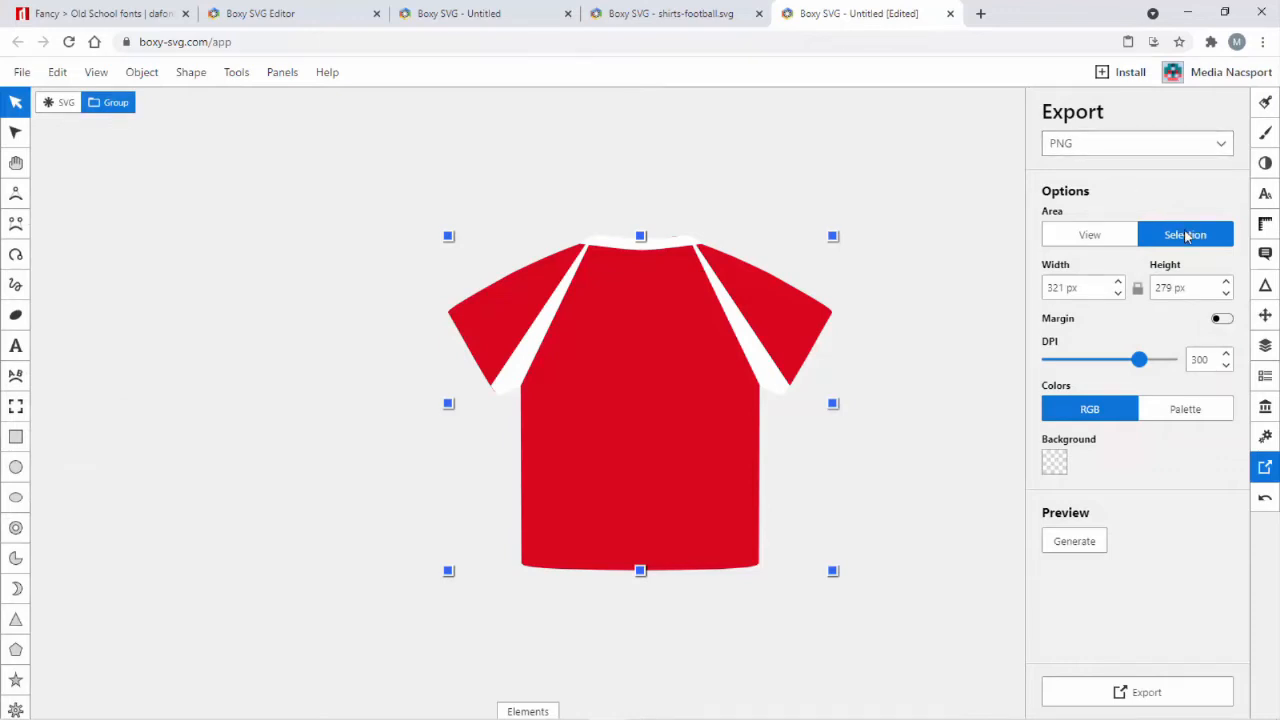
pyautogui.moveTo(1096, 292); pyautogui.dragTo(1045, 288)
pyautogui.click(1064, 293)
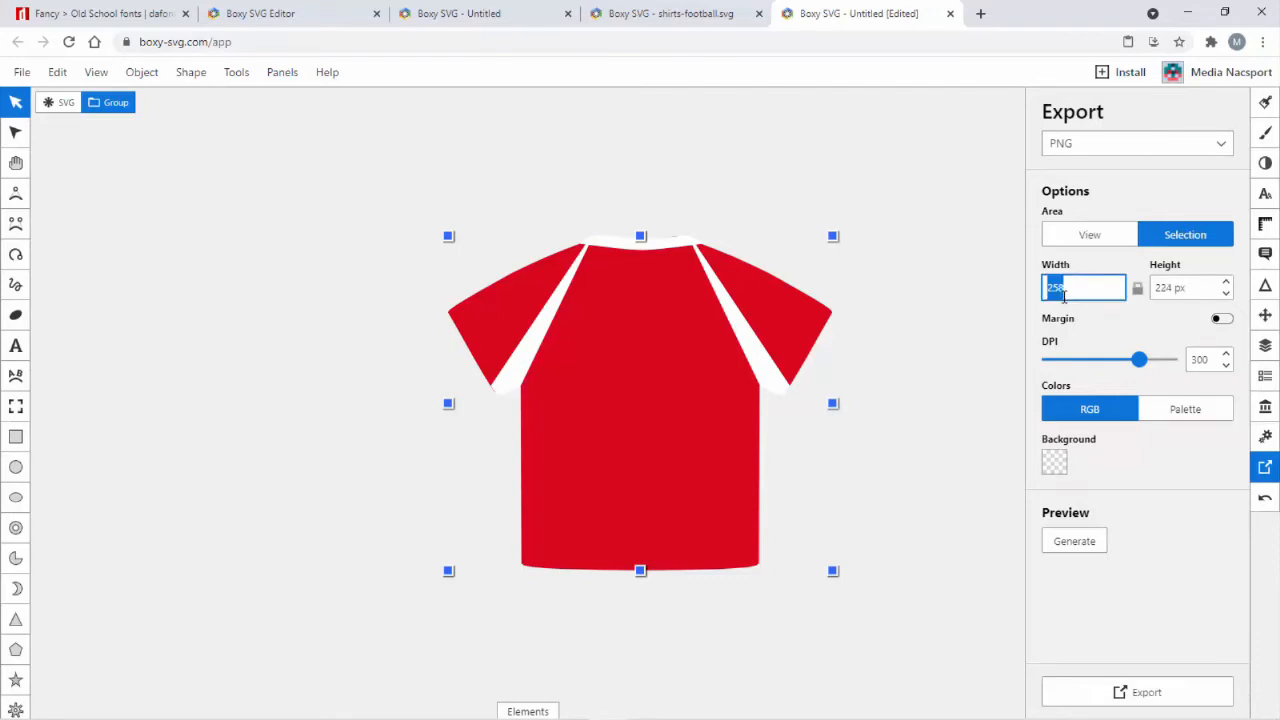
pyautogui.write('50')
pyautogui.press('Tab')
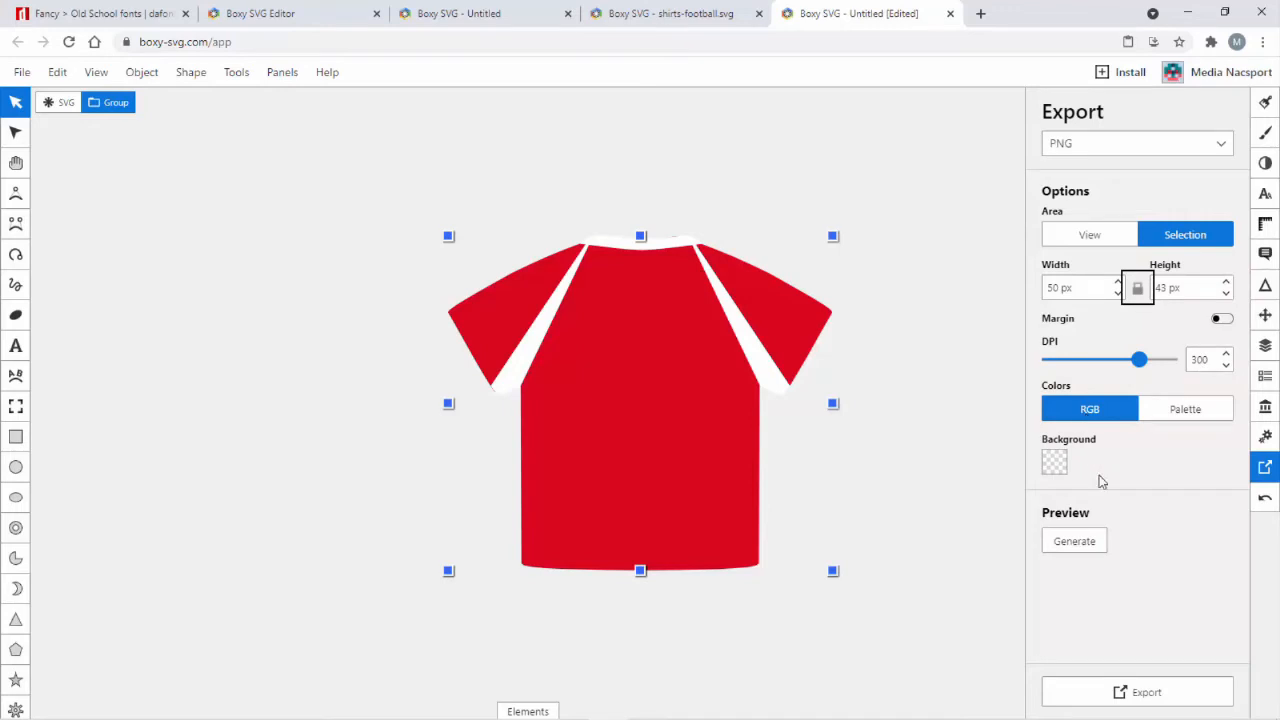
pyautogui.click(1076, 542)
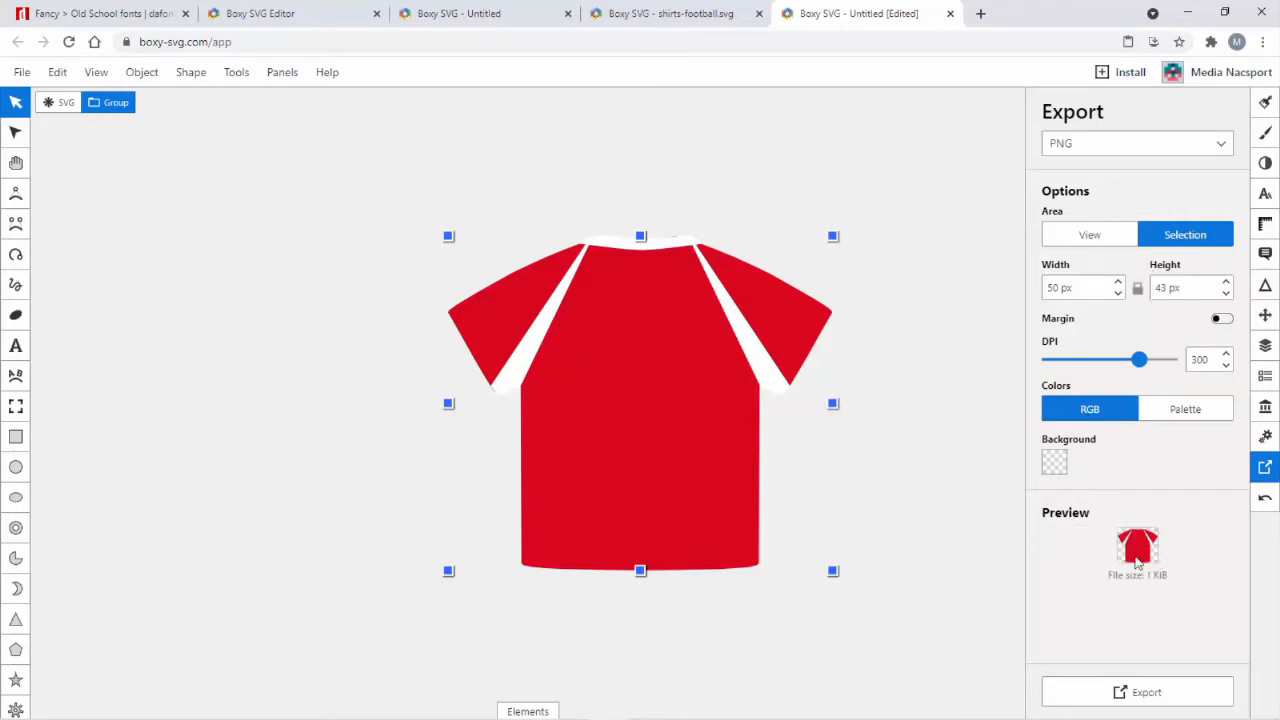
pyautogui.click(1157, 693)
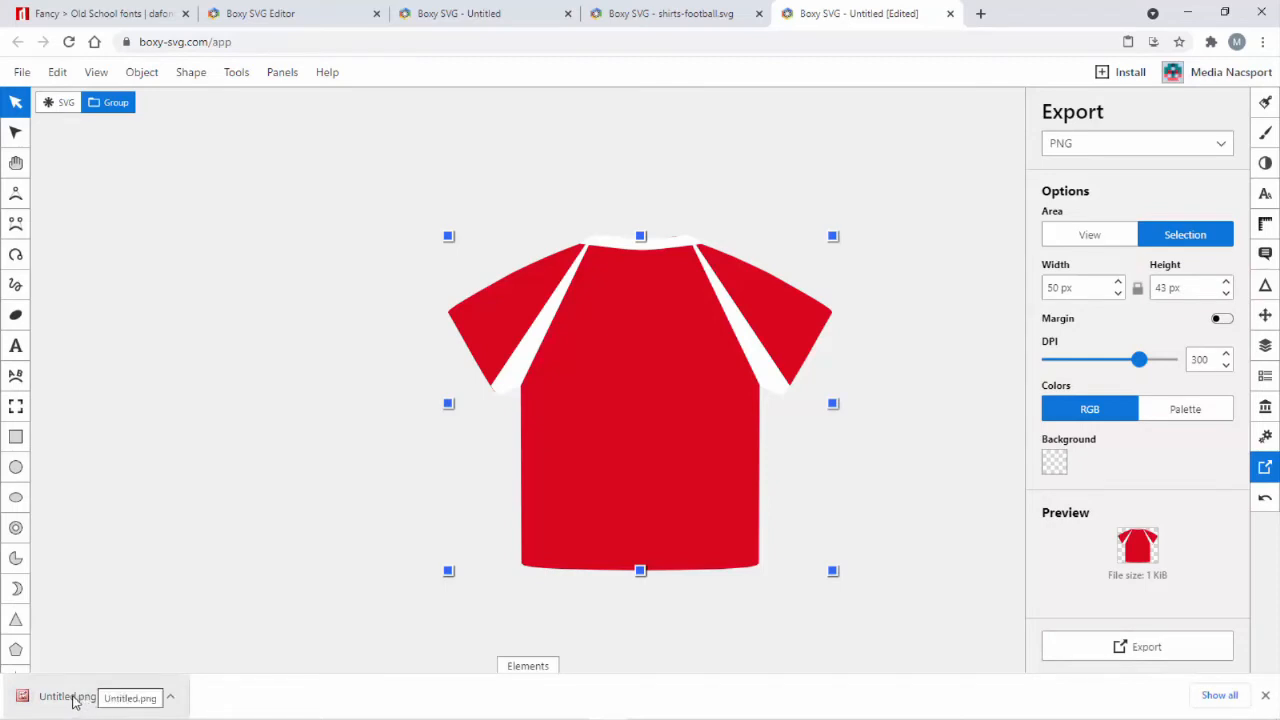
# Select the body path within the shirt's nested group and change its fill to dark green
pyautogui.click(929, 423)
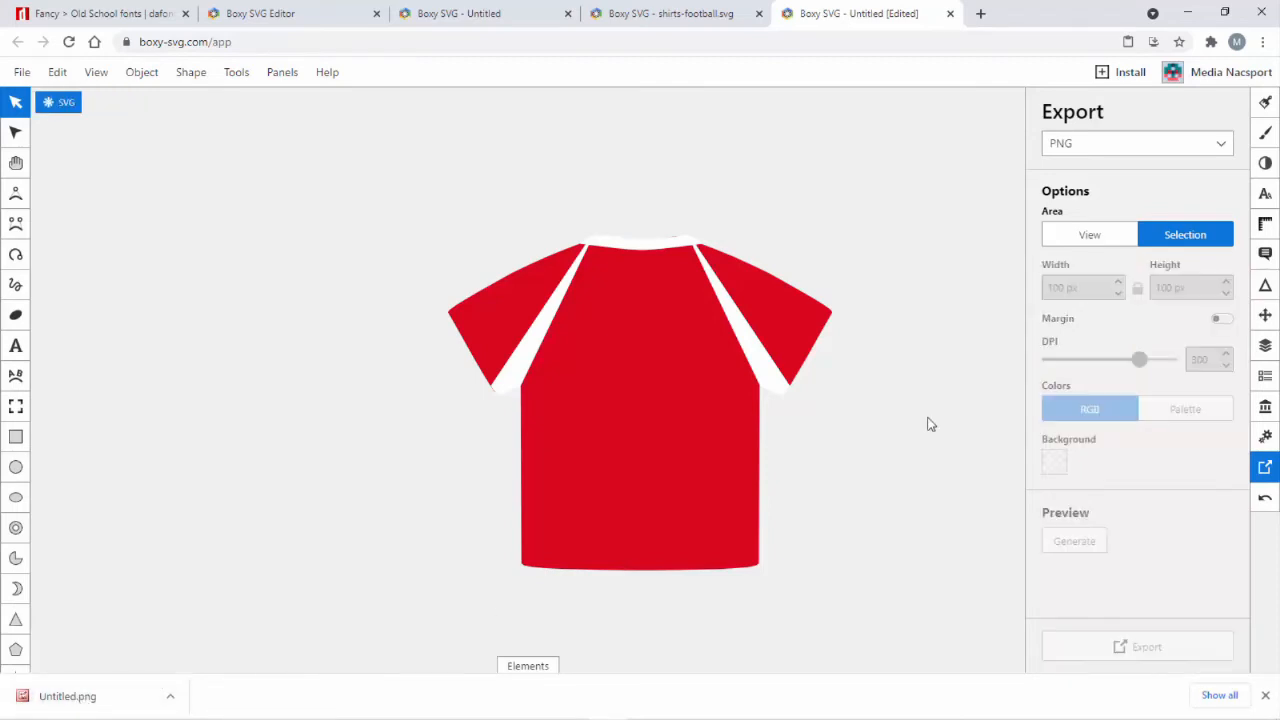
pyautogui.click(646, 380)
pyautogui.click(1265, 346)
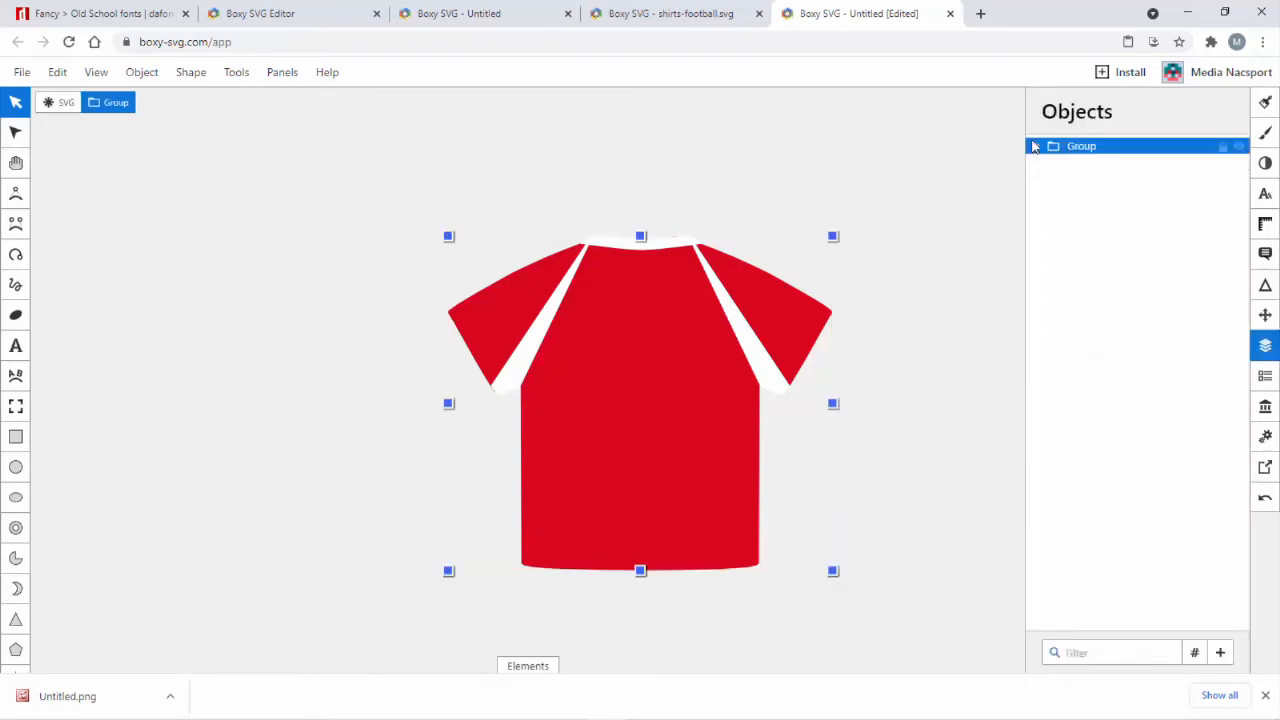
pyautogui.click(1037, 146)
pyautogui.click(1088, 179)
pyautogui.click(634, 364)
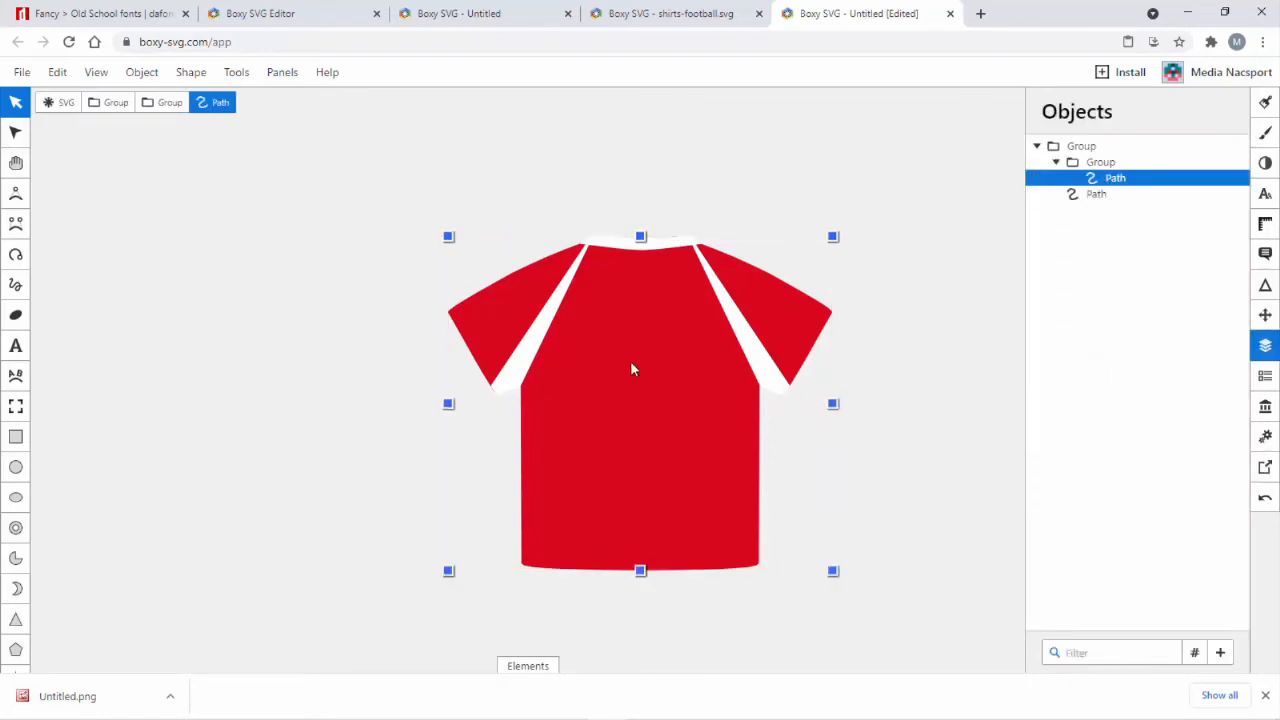
pyautogui.click(1265, 106)
pyautogui.click(1112, 300)
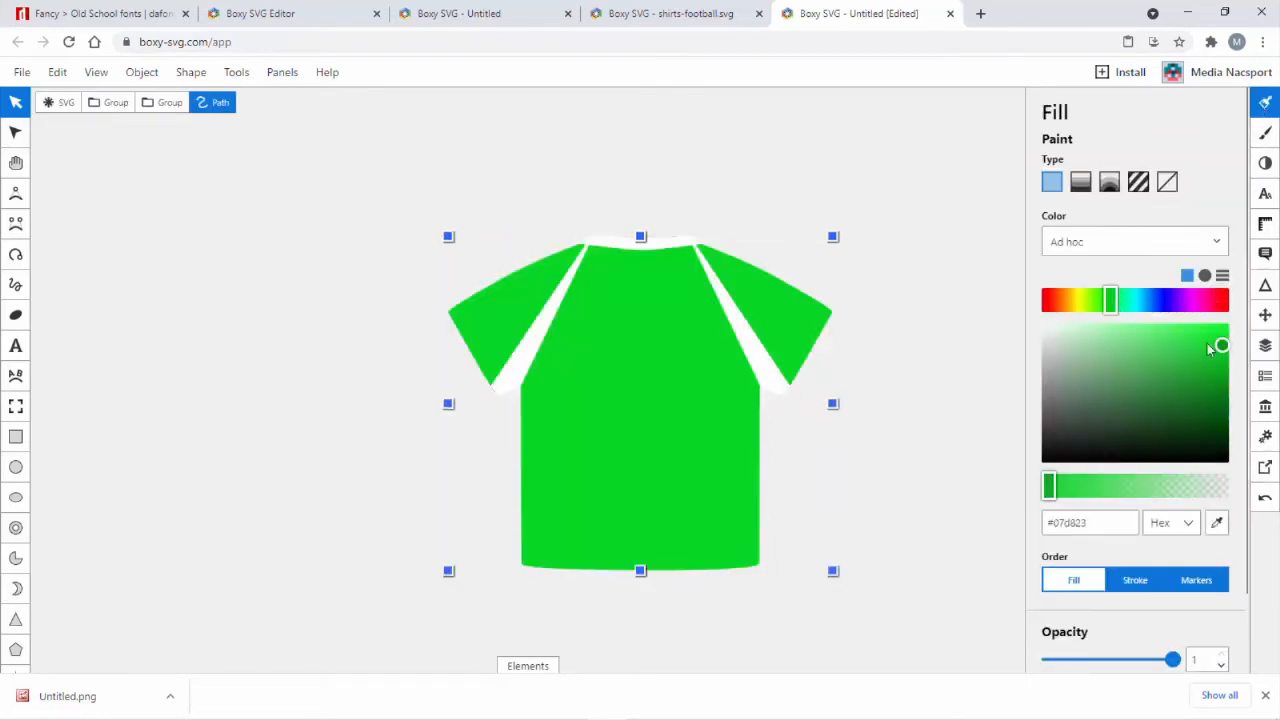
pyautogui.moveTo(1221, 345); pyautogui.dragTo(1216, 394)
# Select the whole green shirt group, preview it at 50 px wide, and export it as a PNG
pyautogui.click(1265, 346)
pyautogui.click(1085, 146)
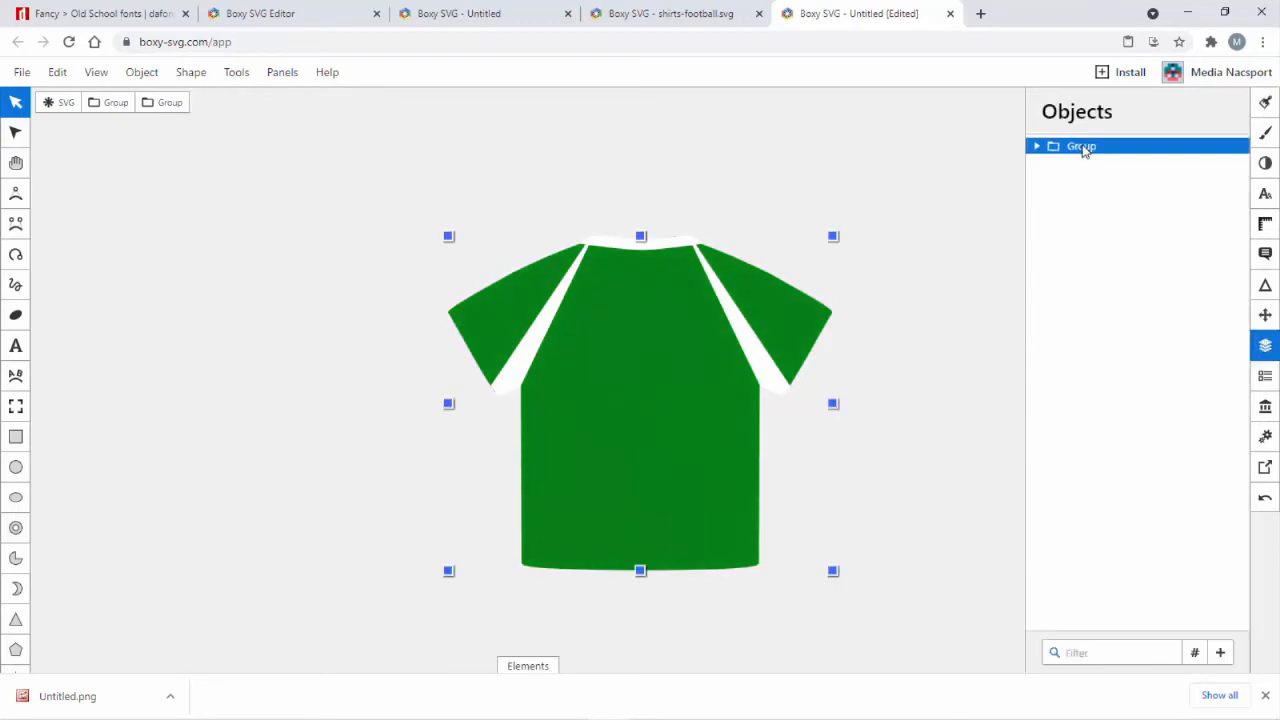
pyautogui.click(22, 72)
pyautogui.click(92, 400)
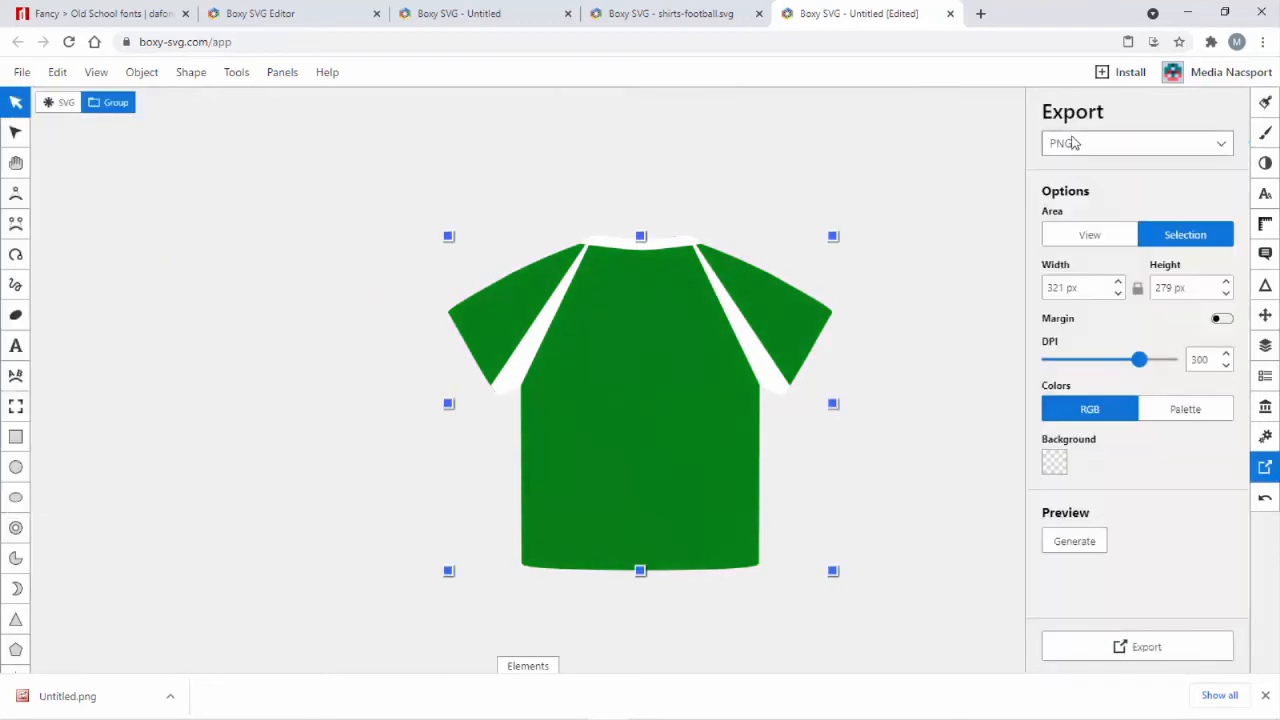
pyautogui.click(1069, 288)
pyautogui.write('50')
pyautogui.press('Tab')
pyautogui.click(1071, 539)
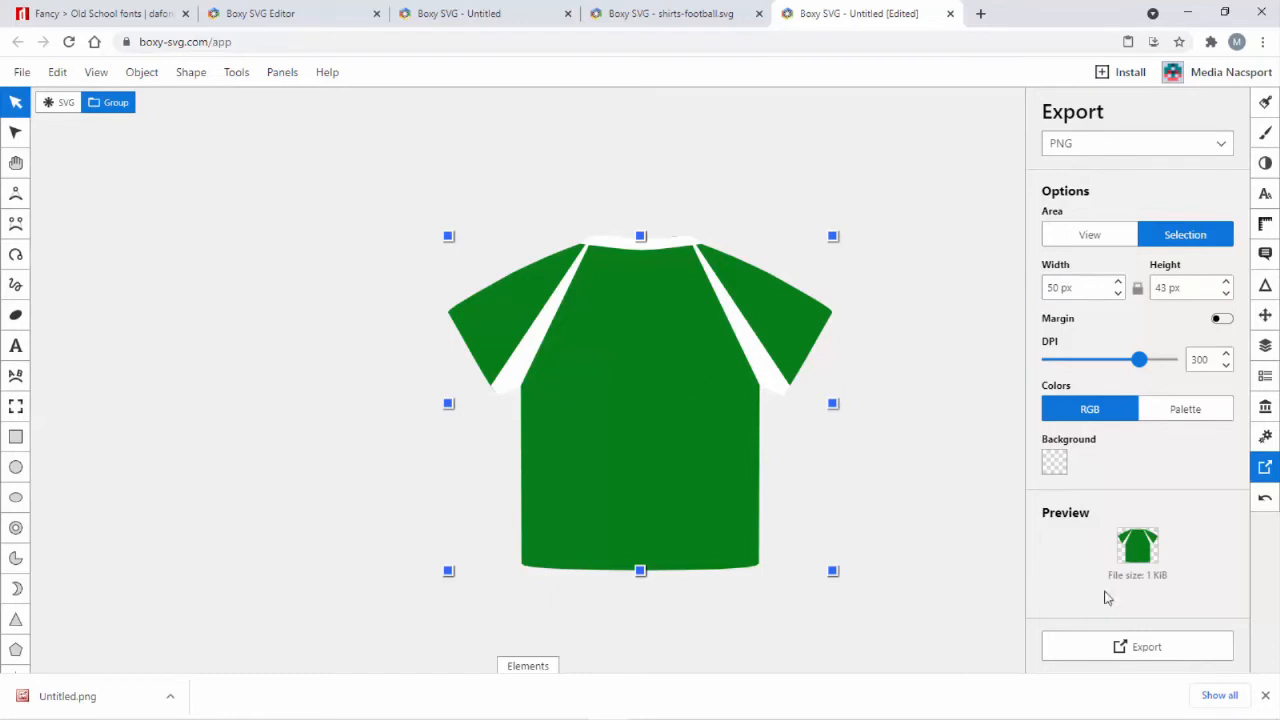
pyautogui.click(1137, 646)
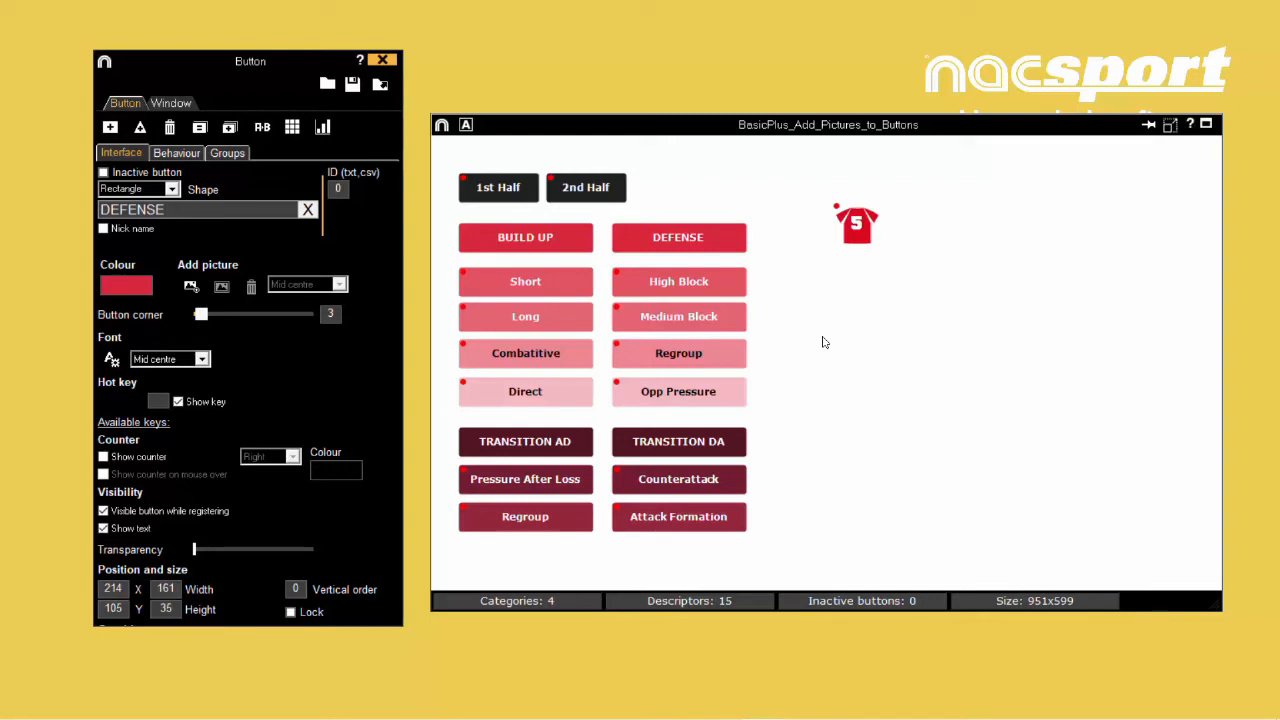
# Create a new category button below the number 5 shirt and match that shirt's size, 61 wide by 56 high
pyautogui.click(858, 222)
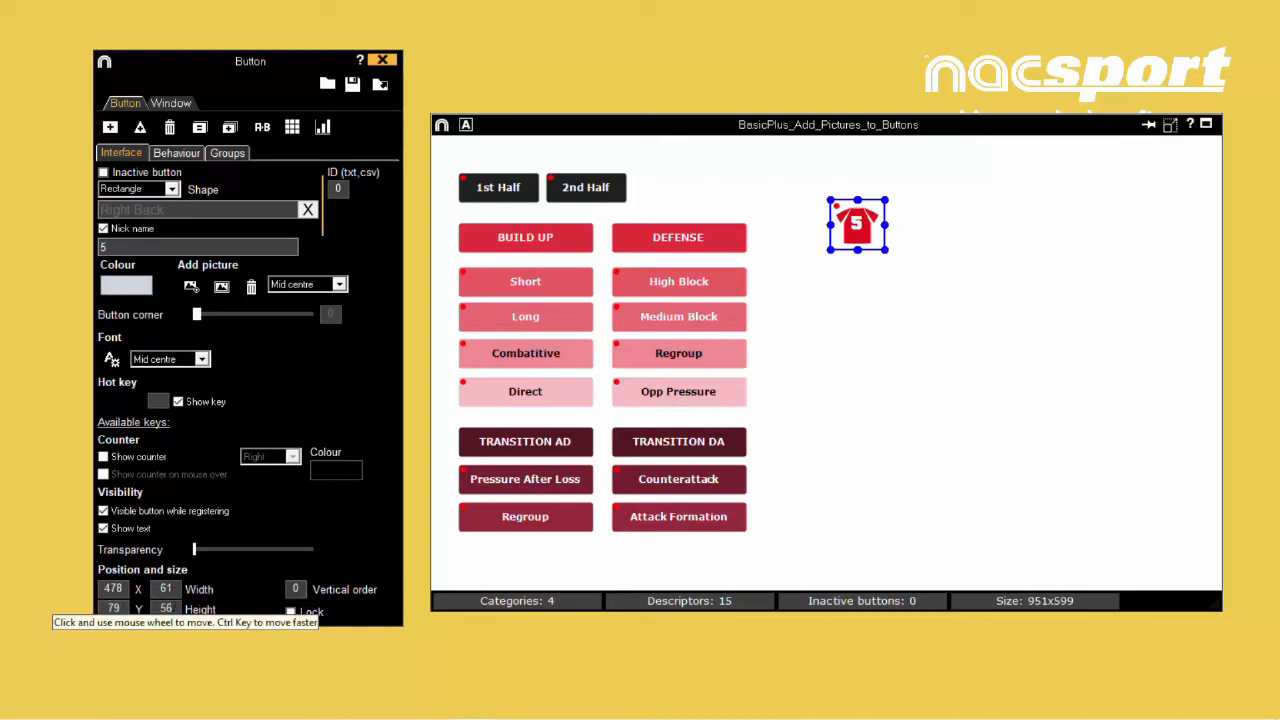
pyautogui.click(858, 319)
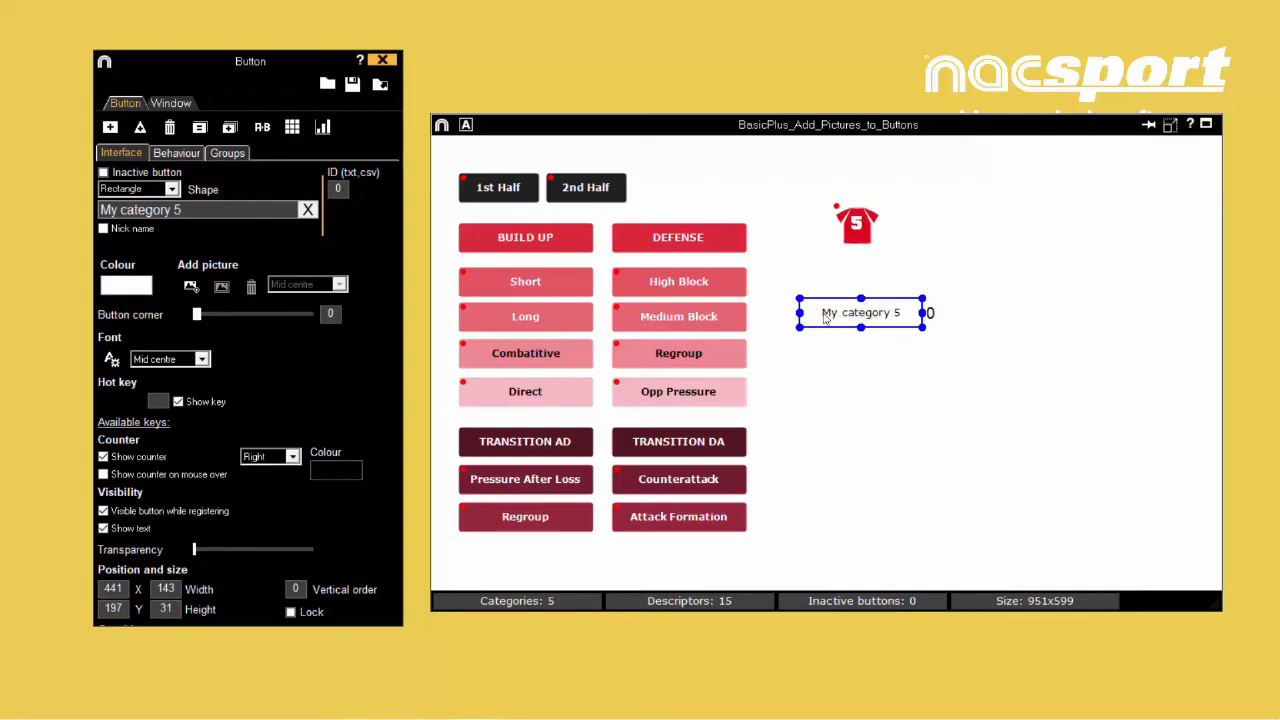
pyautogui.doubleClick(162, 589)
pyautogui.write('61')
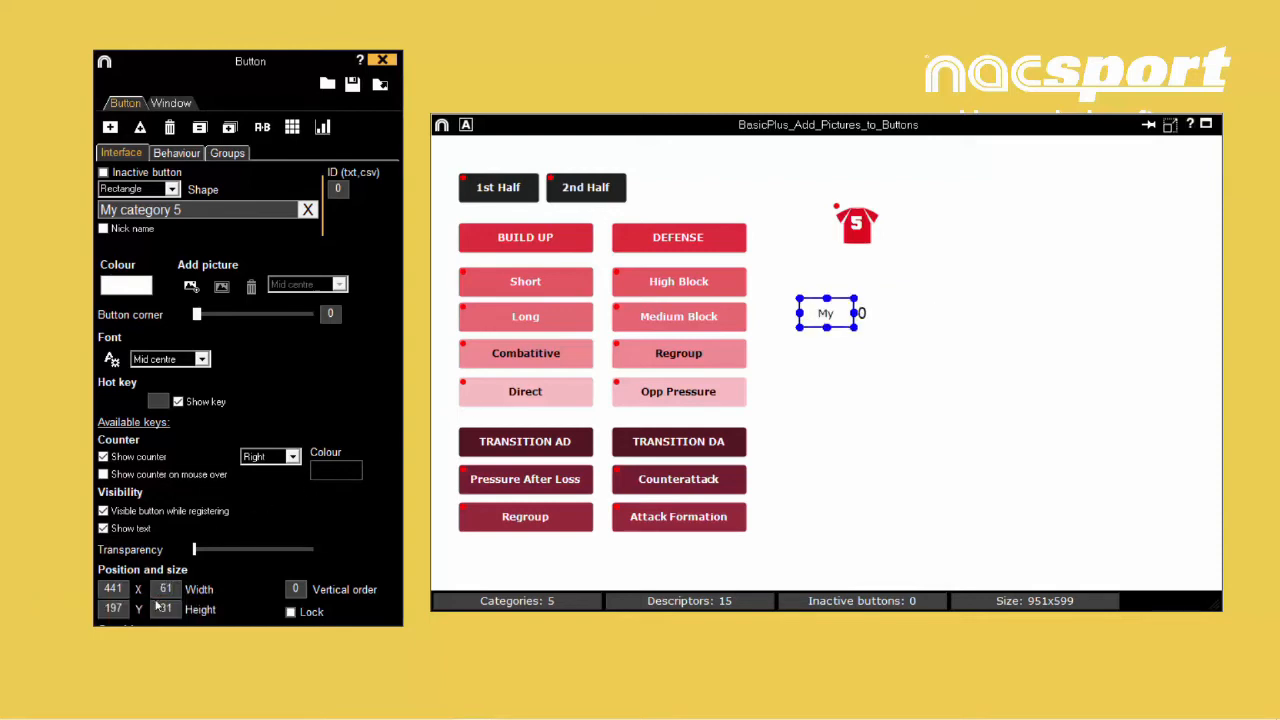
pyautogui.doubleClick(164, 608)
pyautogui.write('56')
# Add the red shirt picture Untitled.png from the Desktop to the new category button
pyautogui.click(190, 288)
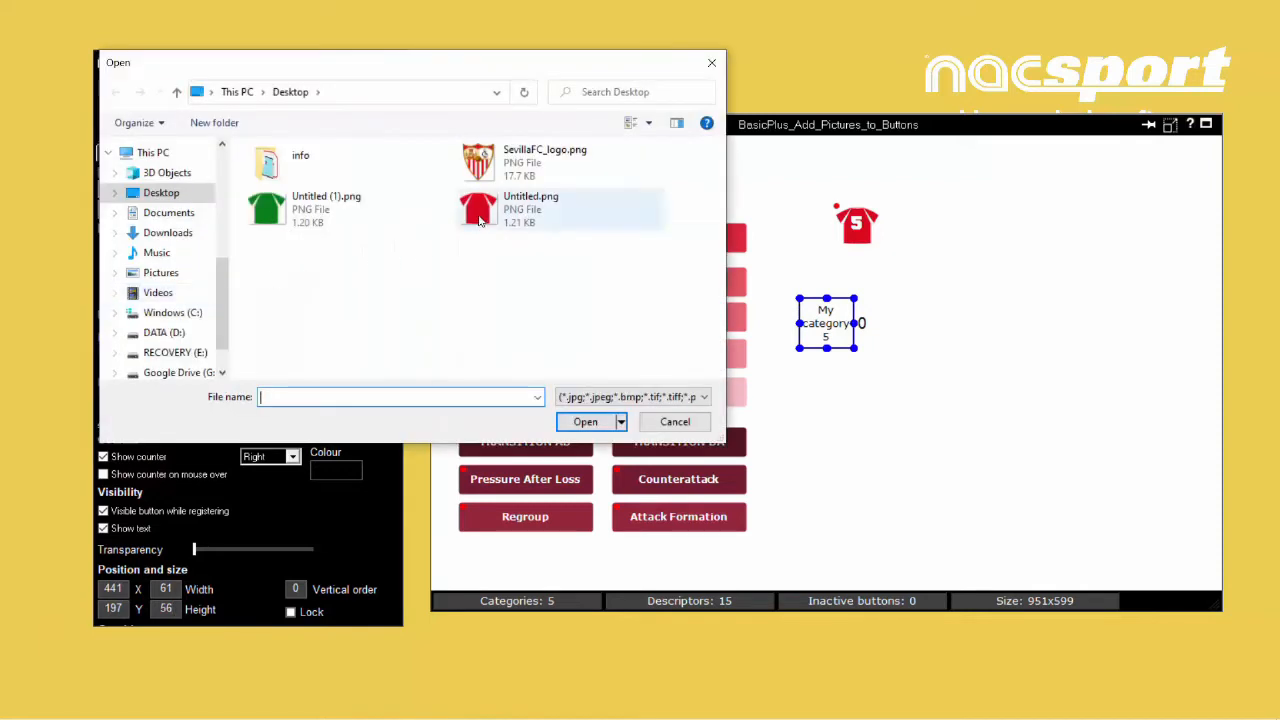
pyautogui.click(479, 220)
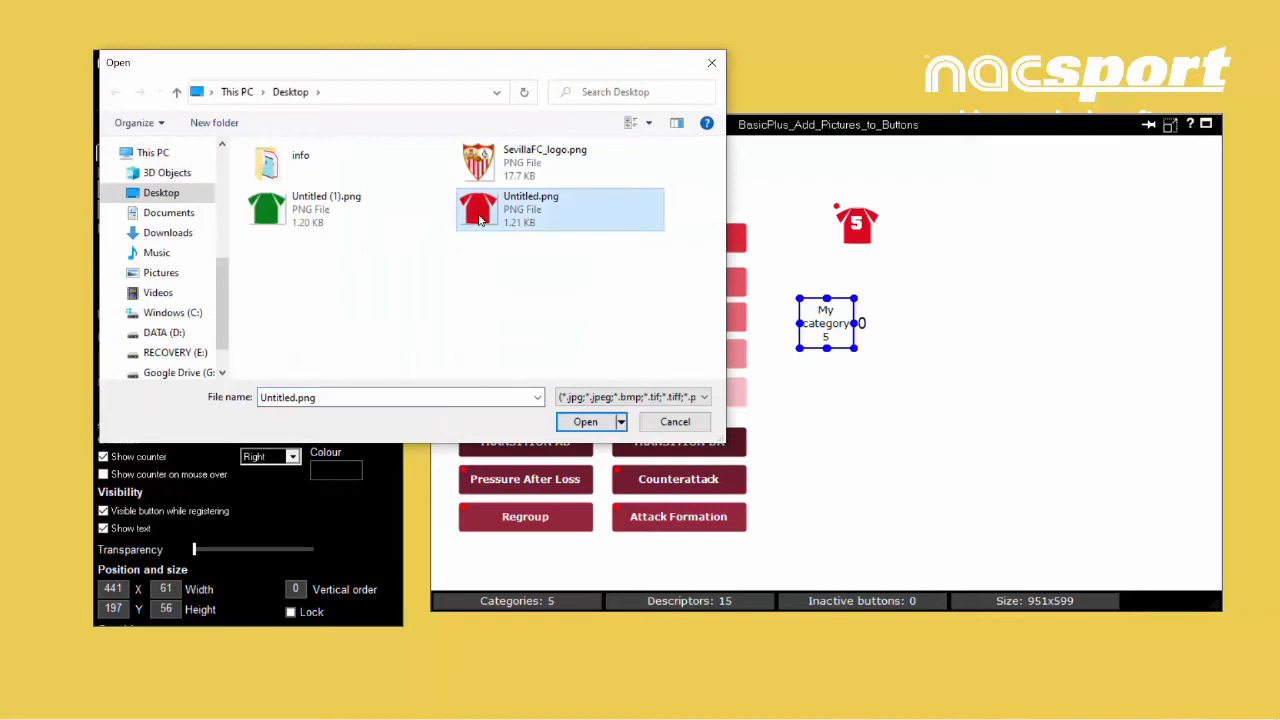
pyautogui.click(606, 421)
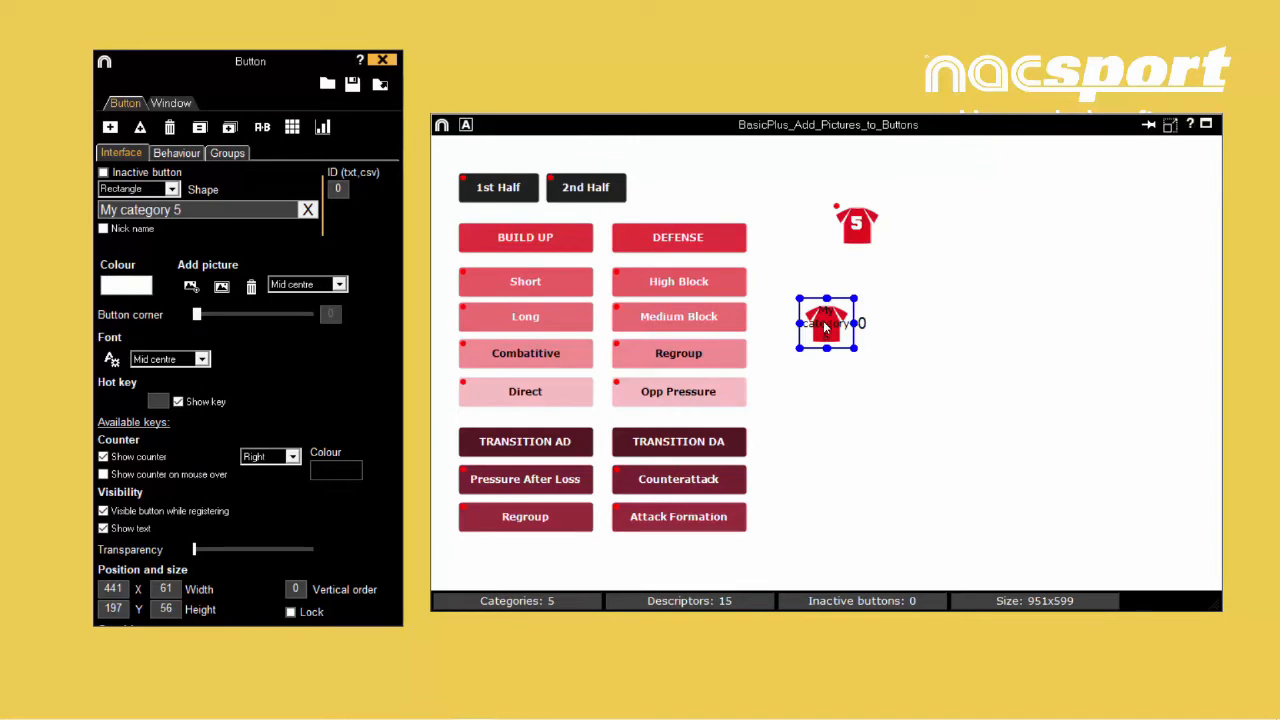
# Name the new shirt button "Number 6 Name" and enable a nick name of 6 for it
pyautogui.click(858, 228)
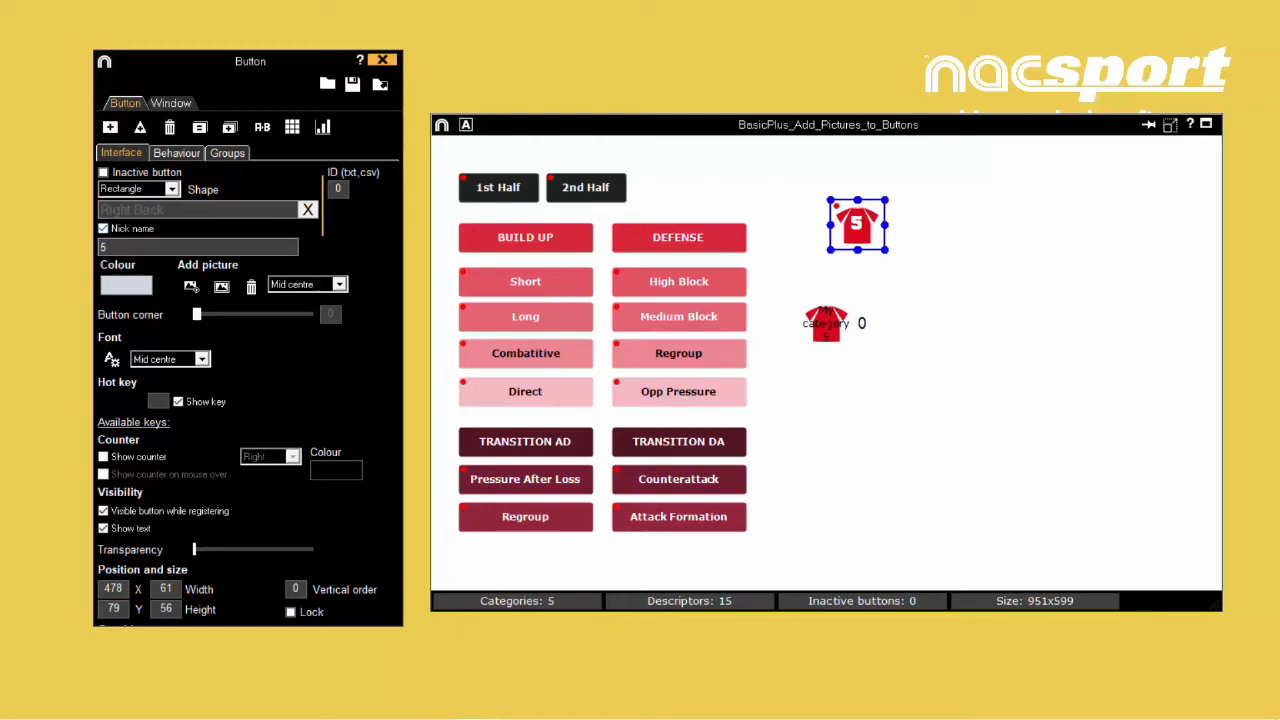
pyautogui.click(820, 323)
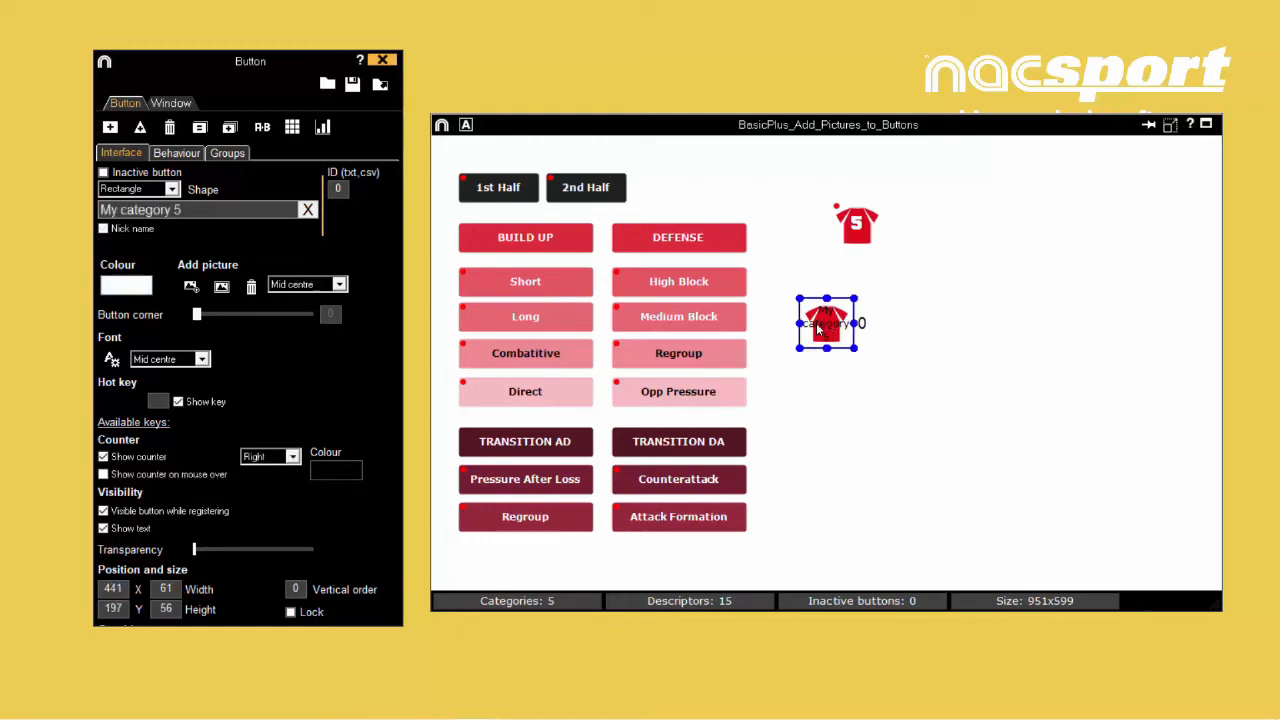
pyautogui.click(221, 211)
pyautogui.write('Number 6 Name')
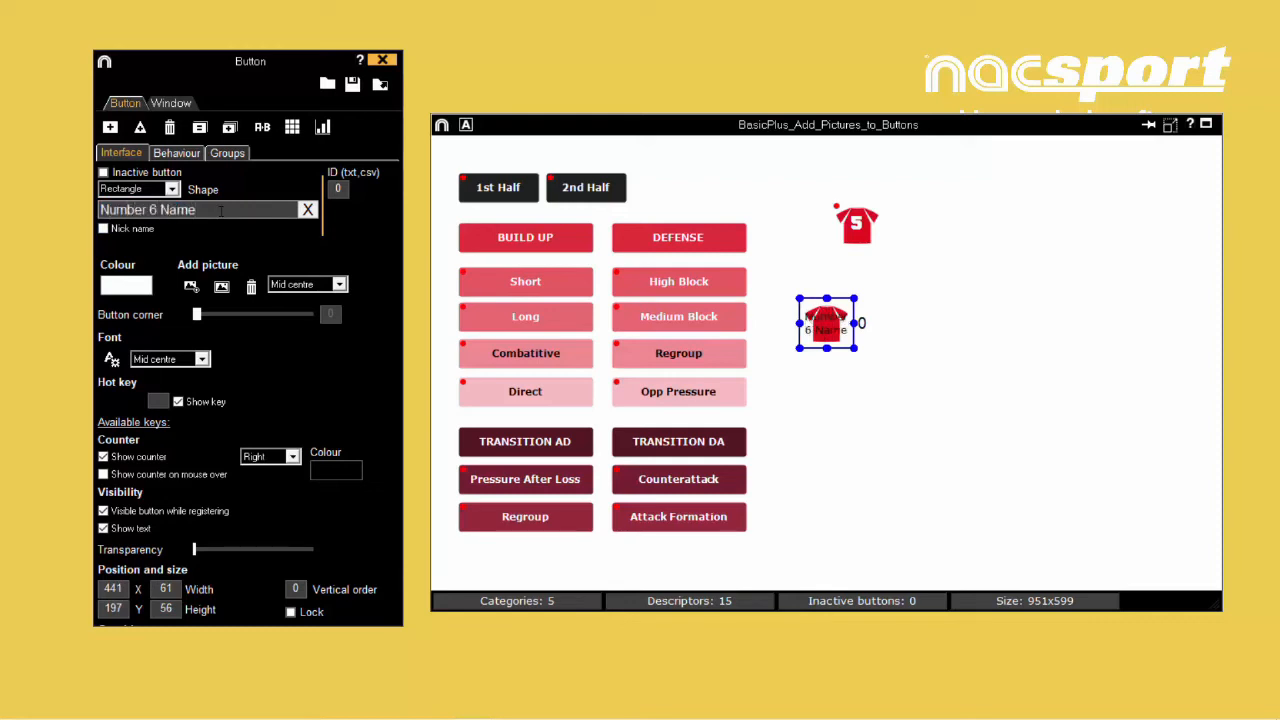
pyautogui.click(104, 229)
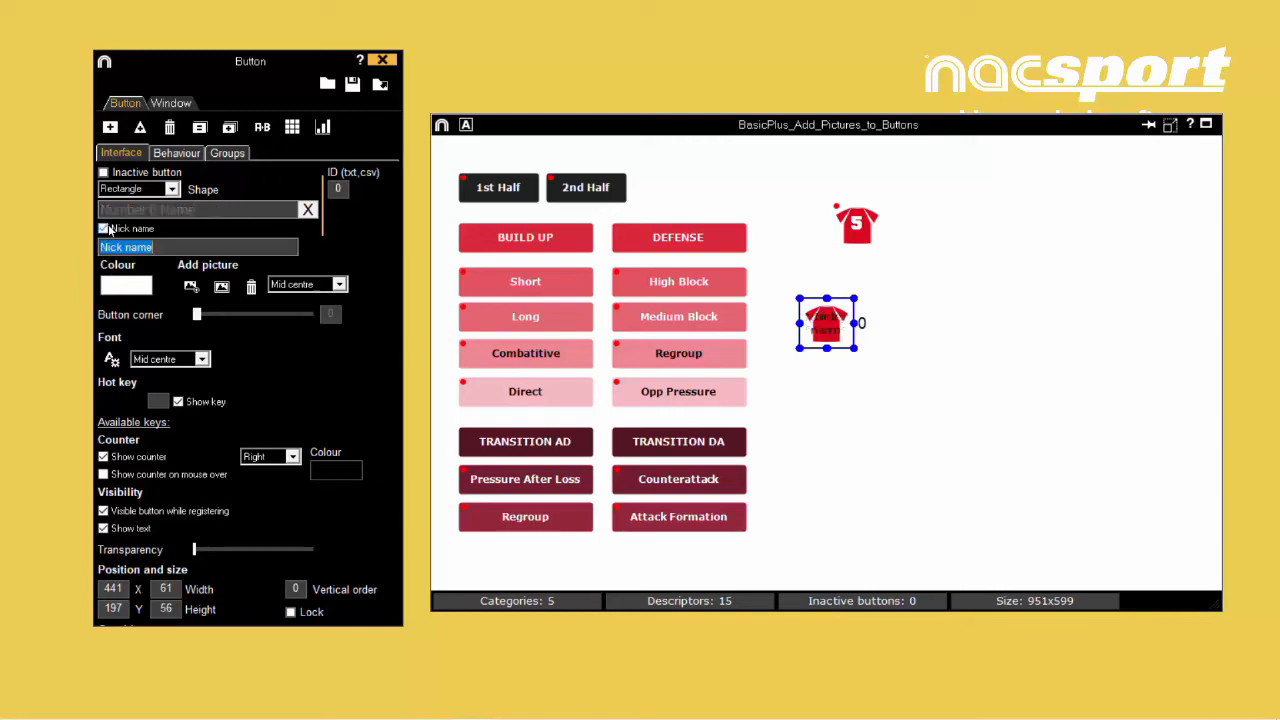
pyautogui.write('6')
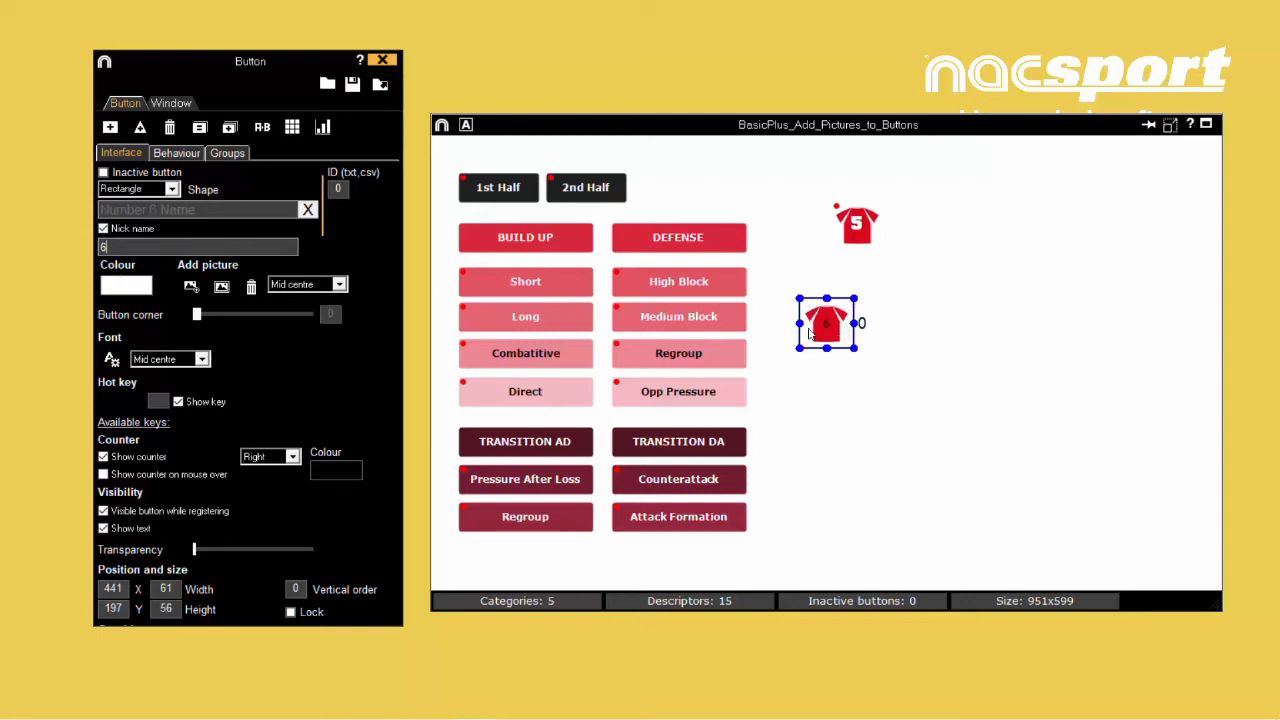
# Set the number 6 button's colour to the recently used light grey, CED7DC
pyautogui.click(123, 287)
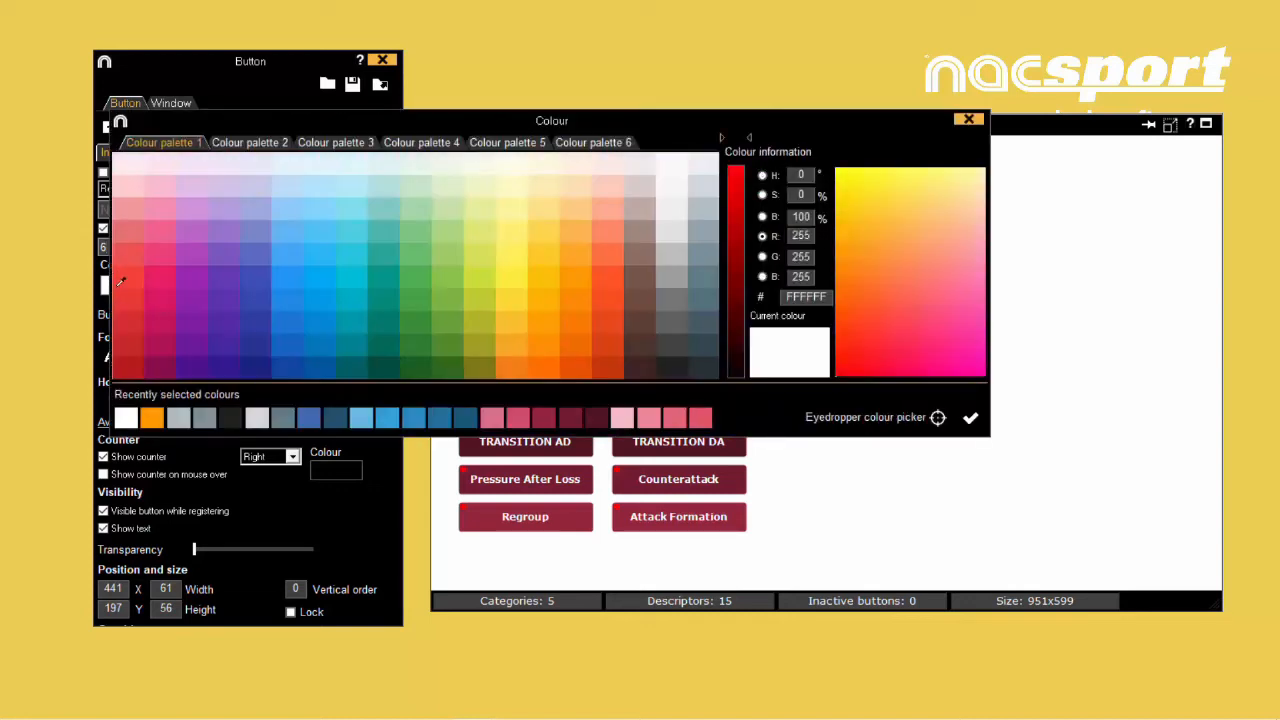
pyautogui.click(263, 420)
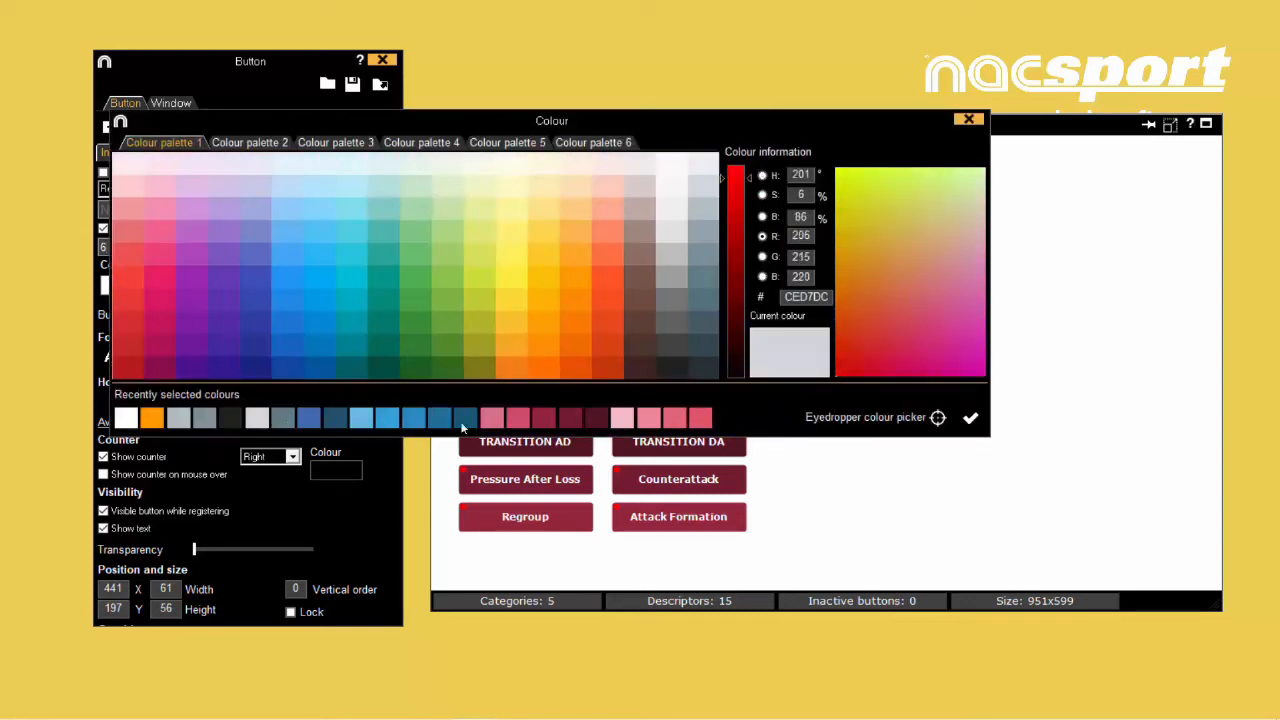
pyautogui.click(970, 418)
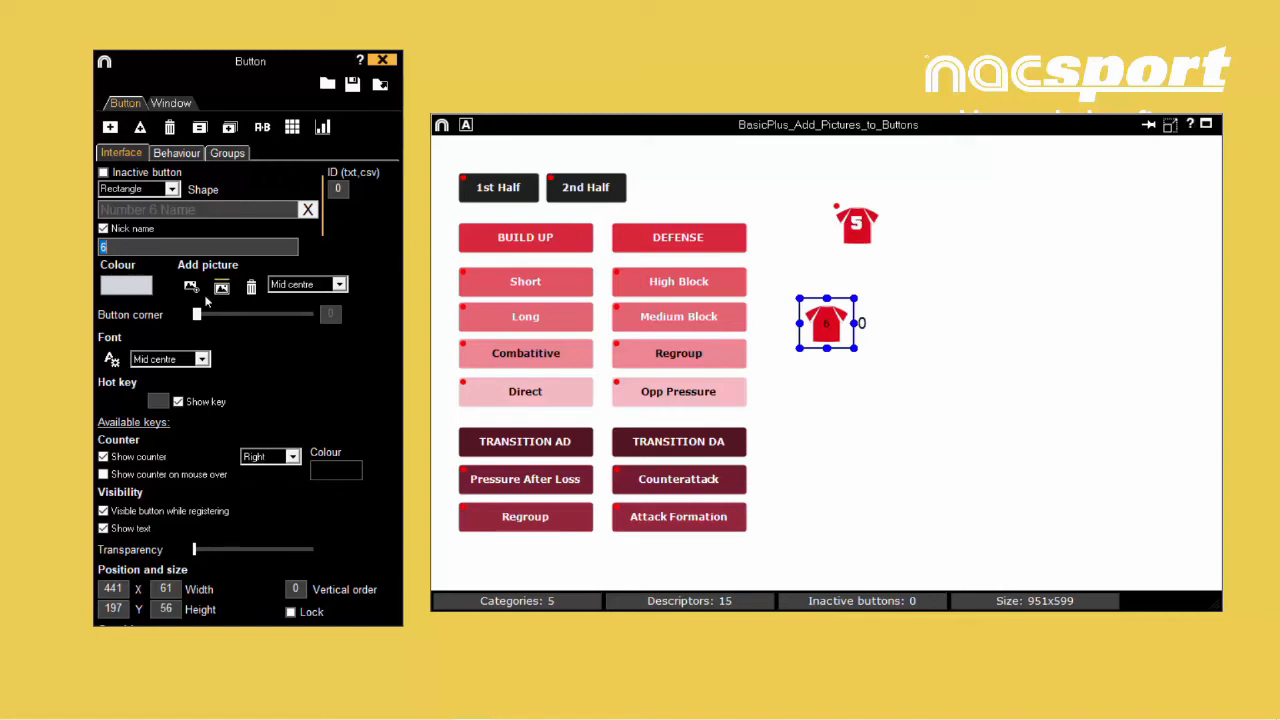
# Format the number 6 button's text in the Freshman font, Normal style, size 18, in white
pyautogui.click(111, 360)
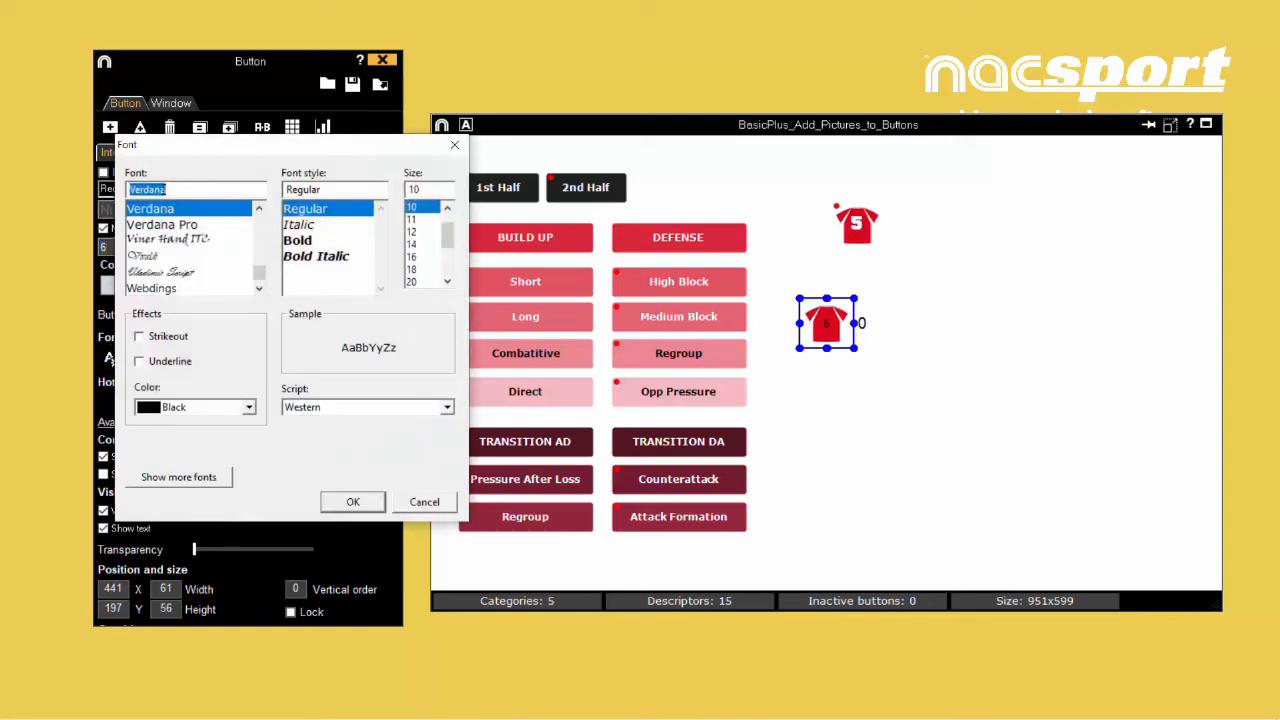
pyautogui.write('fresh')
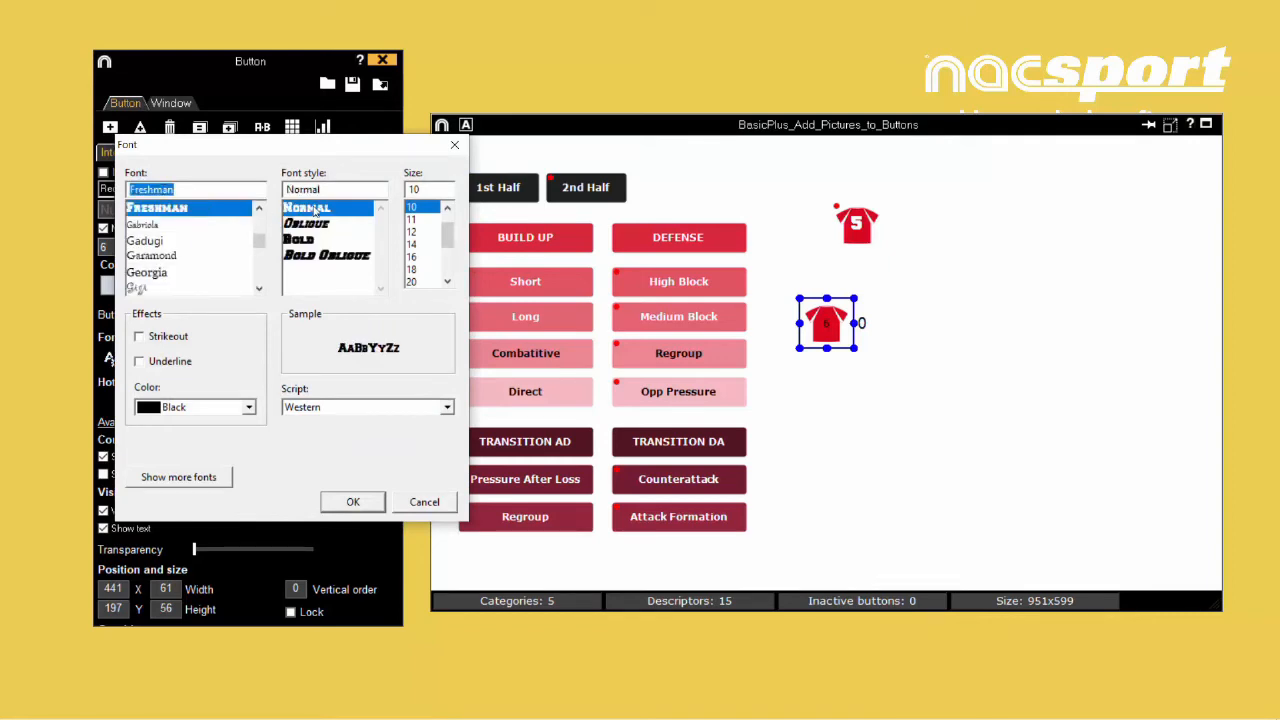
pyautogui.scroll(-2, 424, 270)
pyautogui.scroll(2, 424, 270)
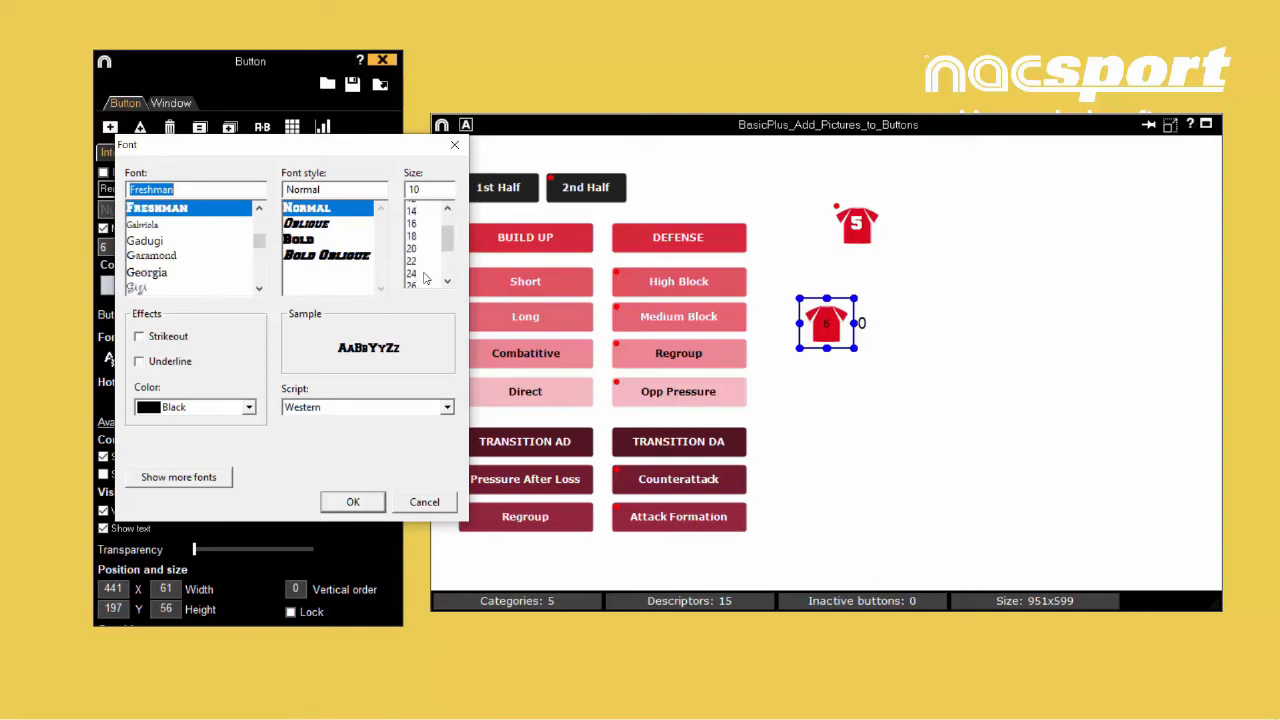
pyautogui.click(414, 258)
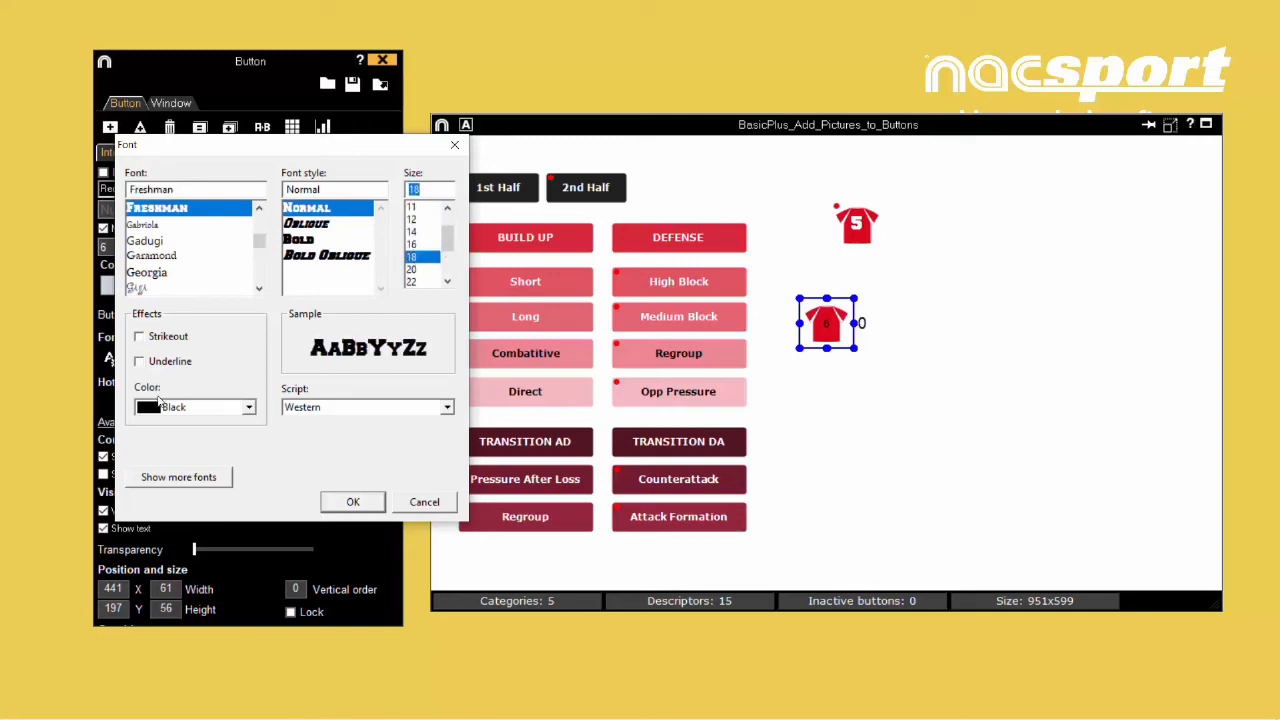
pyautogui.click(248, 407)
pyautogui.scroll(-2, 188, 500)
pyautogui.click(188, 537)
pyautogui.click(352, 503)
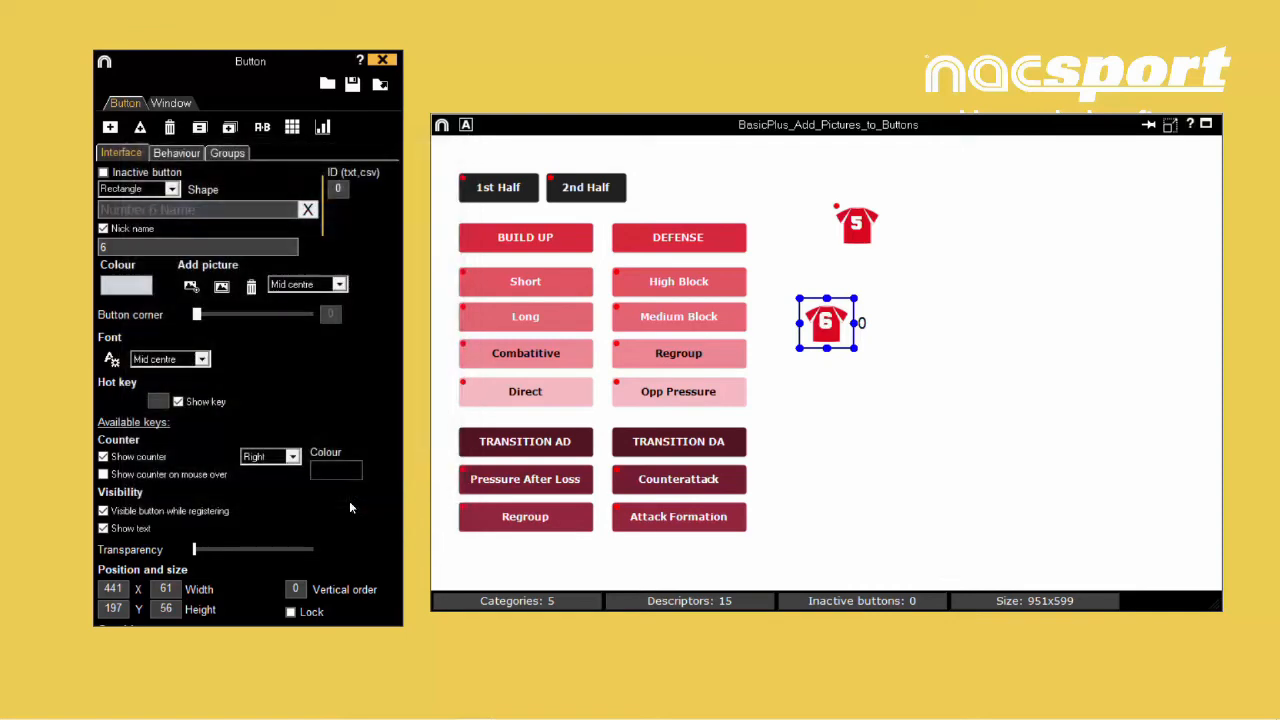
# Reduce the number 6 button's font size to 14
pyautogui.click(111, 360)
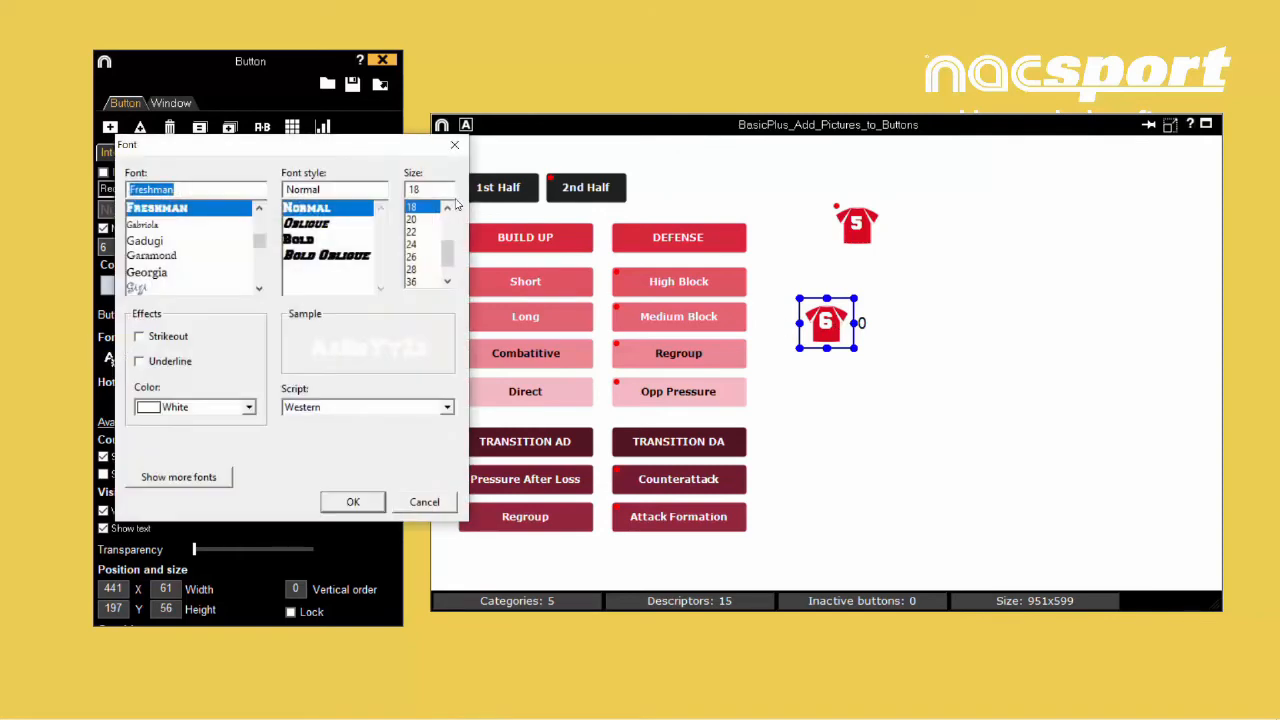
pyautogui.scroll(1, 418, 213)
pyautogui.click(416, 208)
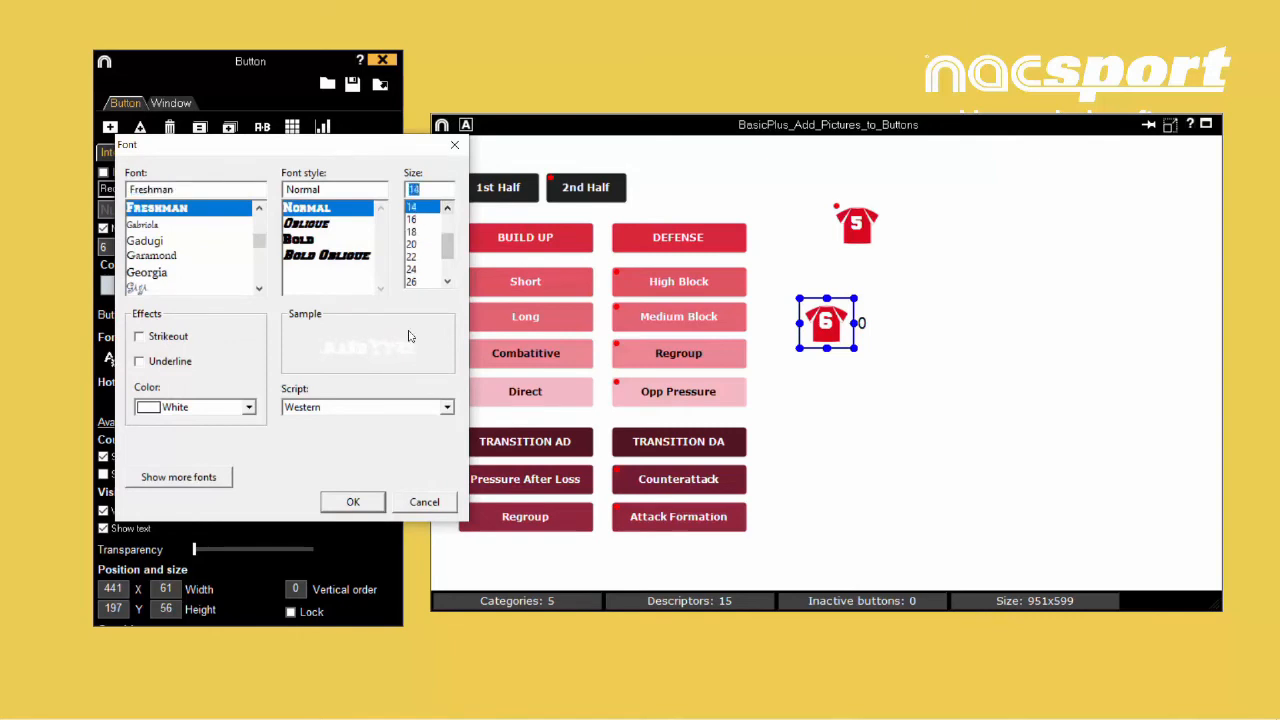
pyautogui.click(350, 502)
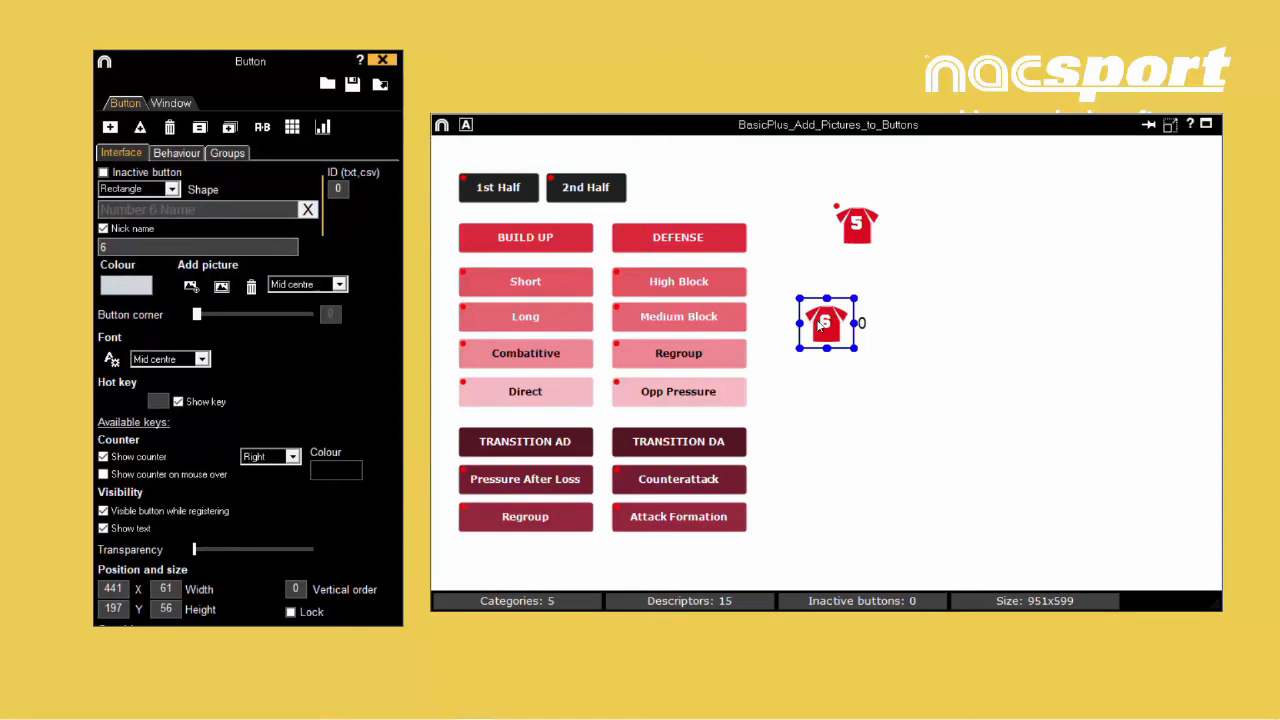
# Convert the number 6 button from a category to a descriptor and turn off its counter
pyautogui.rightClick(820, 322)
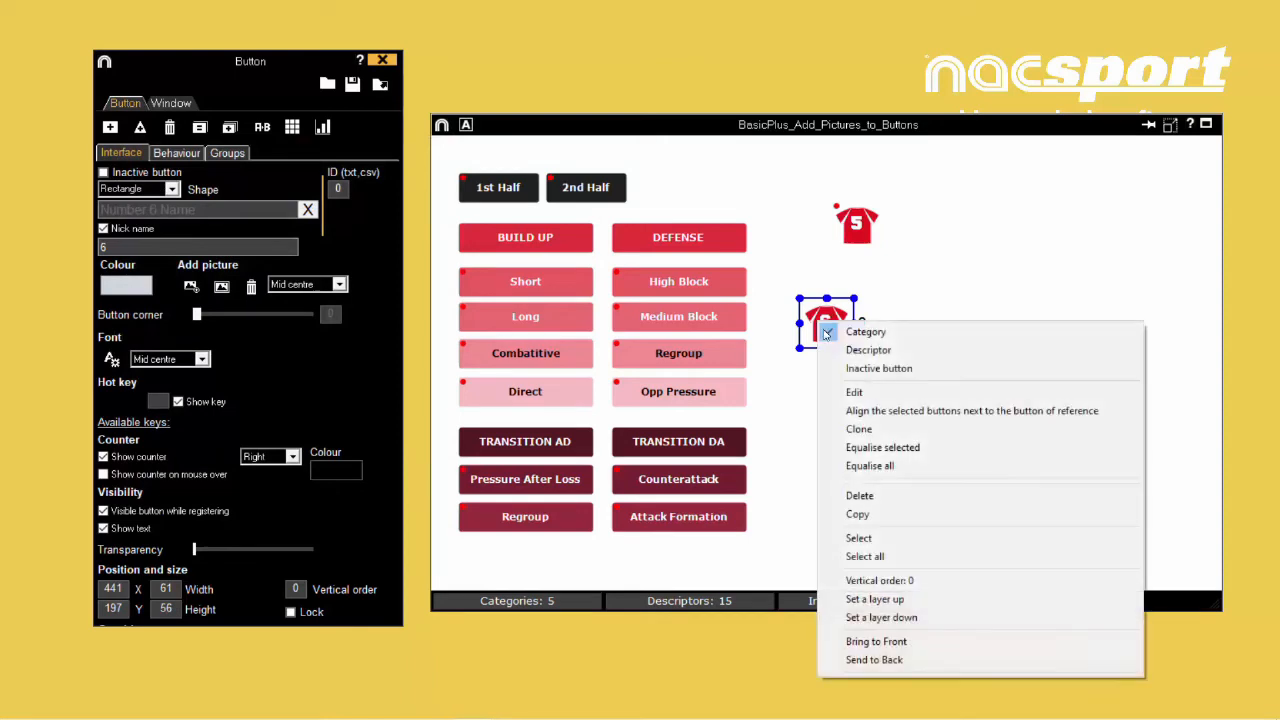
pyautogui.click(867, 349)
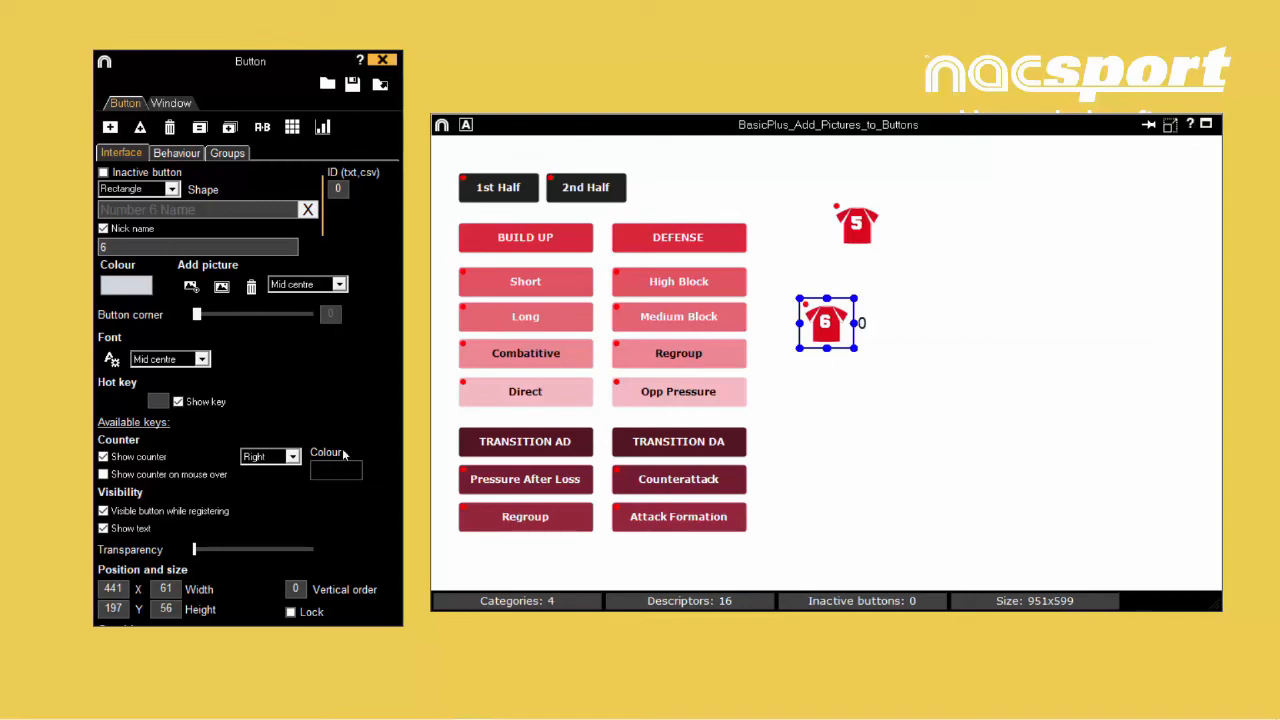
pyautogui.click(103, 457)
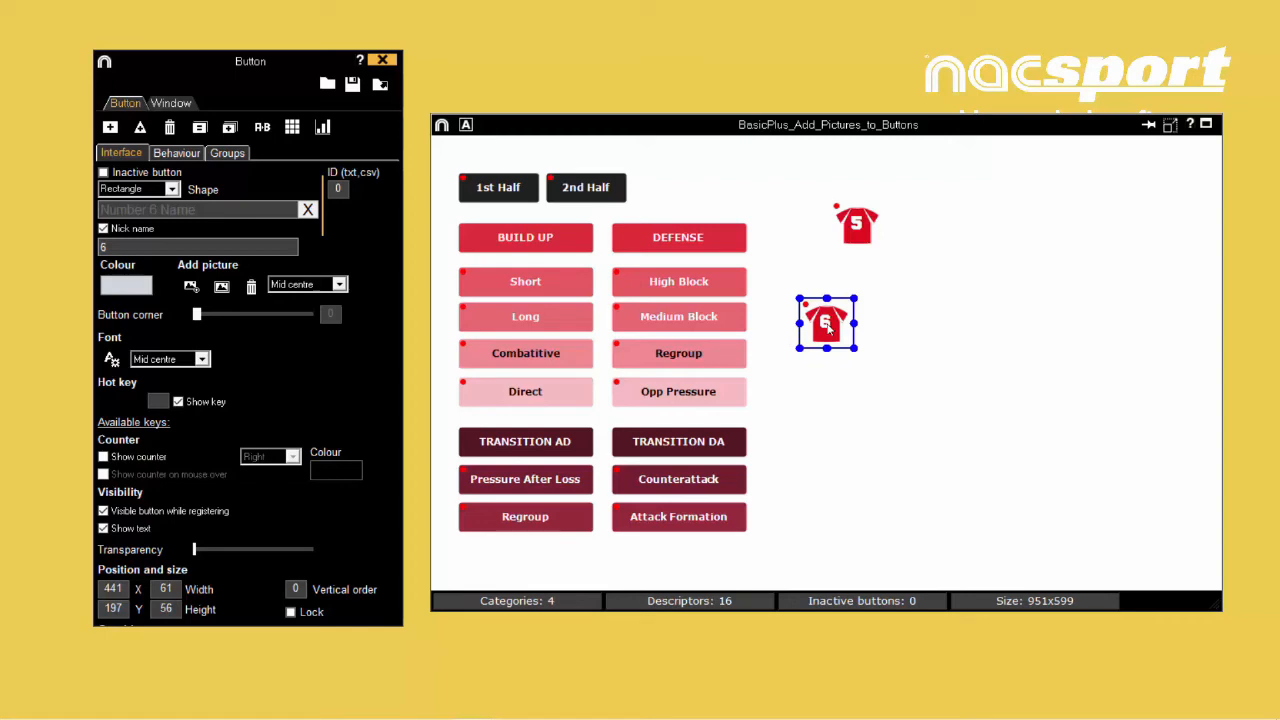
# Move the number 6 shirt beside the number 5 shirt and clone it 8 times
pyautogui.moveTo(828, 328); pyautogui.dragTo(908, 226)
pyautogui.rightClick(908, 222)
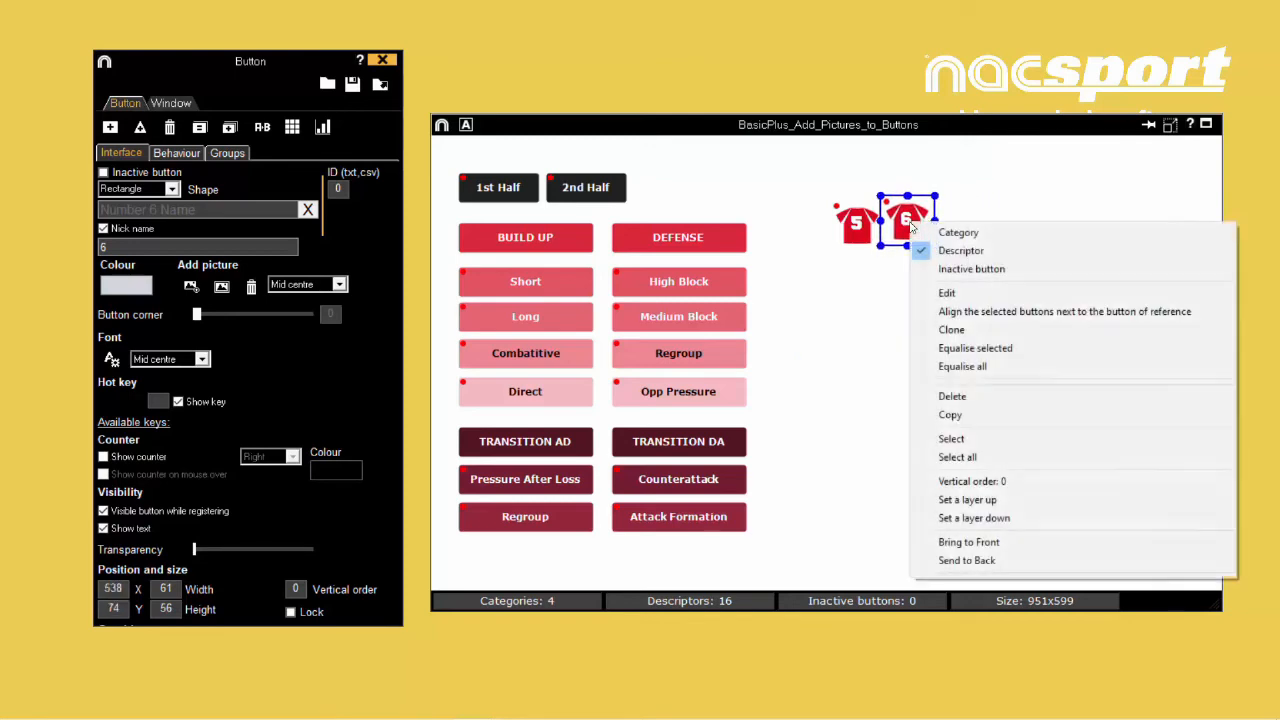
pyautogui.click(962, 329)
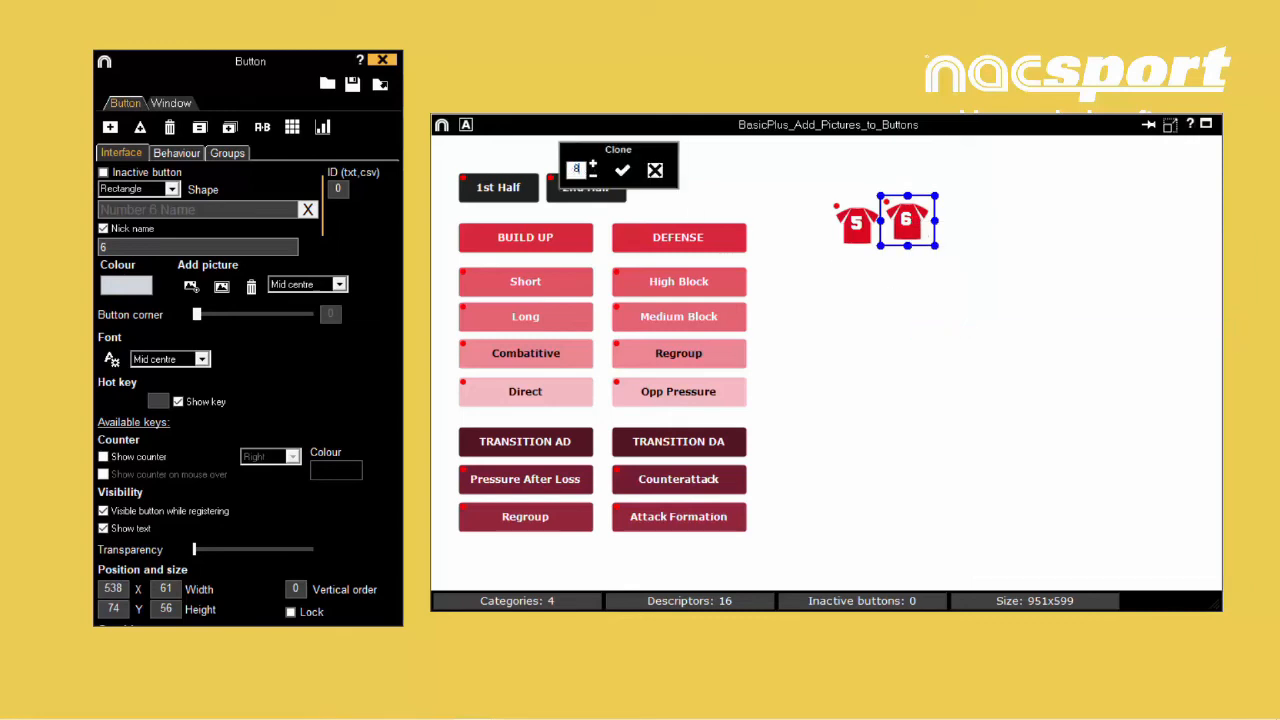
pyautogui.click(620, 170)
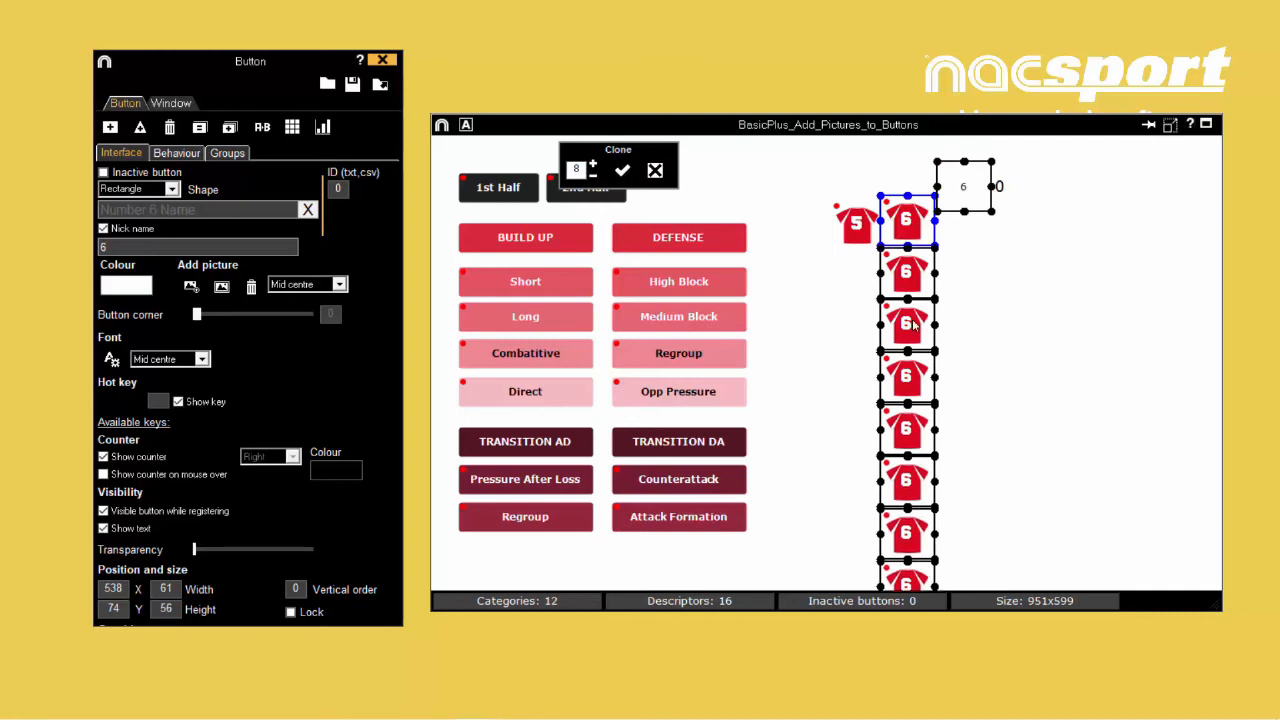
# Arrange the cloned shirts with the originals into two rows of four and a third row of two
pyautogui.click(948, 328)
pyautogui.moveTo(917, 288)
pyautogui.mouseDown()
pyautogui.moveTo(870, 290)
pyautogui.moveTo(911, 300)
pyautogui.moveTo(911, 281)
pyautogui.mouseUp()
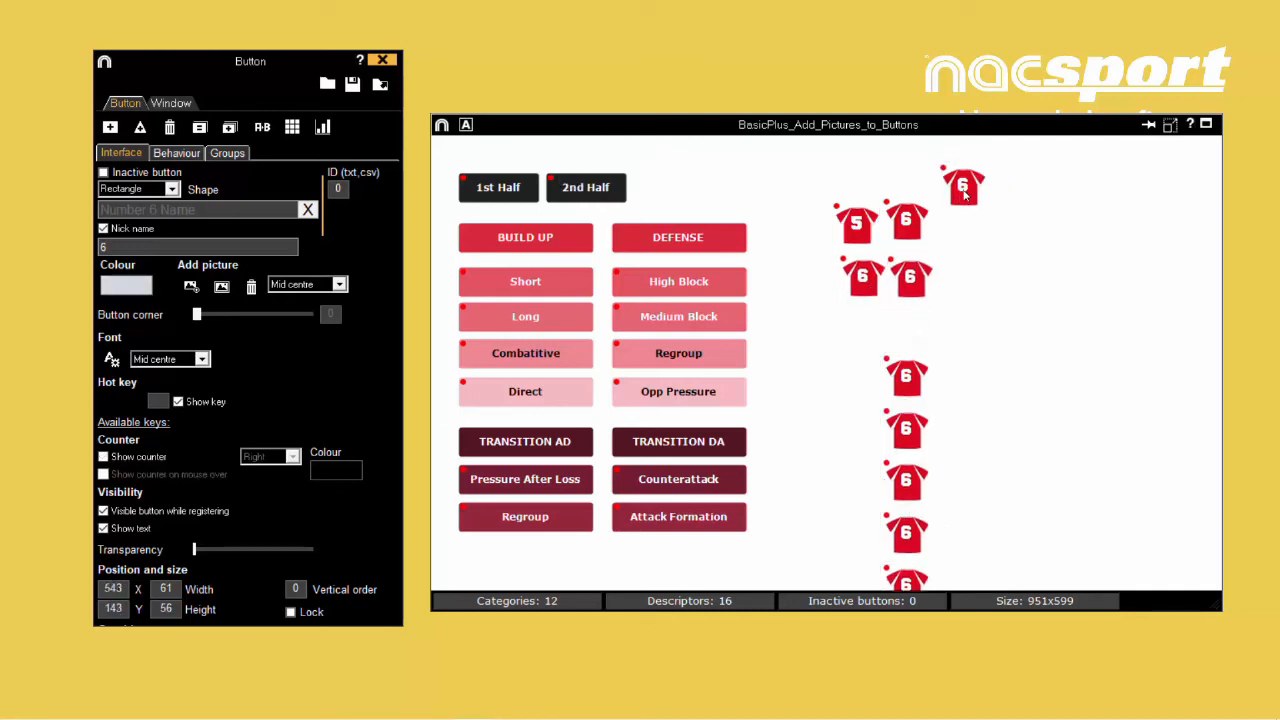
pyautogui.moveTo(963, 193); pyautogui.dragTo(955, 230)
pyautogui.moveTo(908, 376); pyautogui.dragTo(1003, 224)
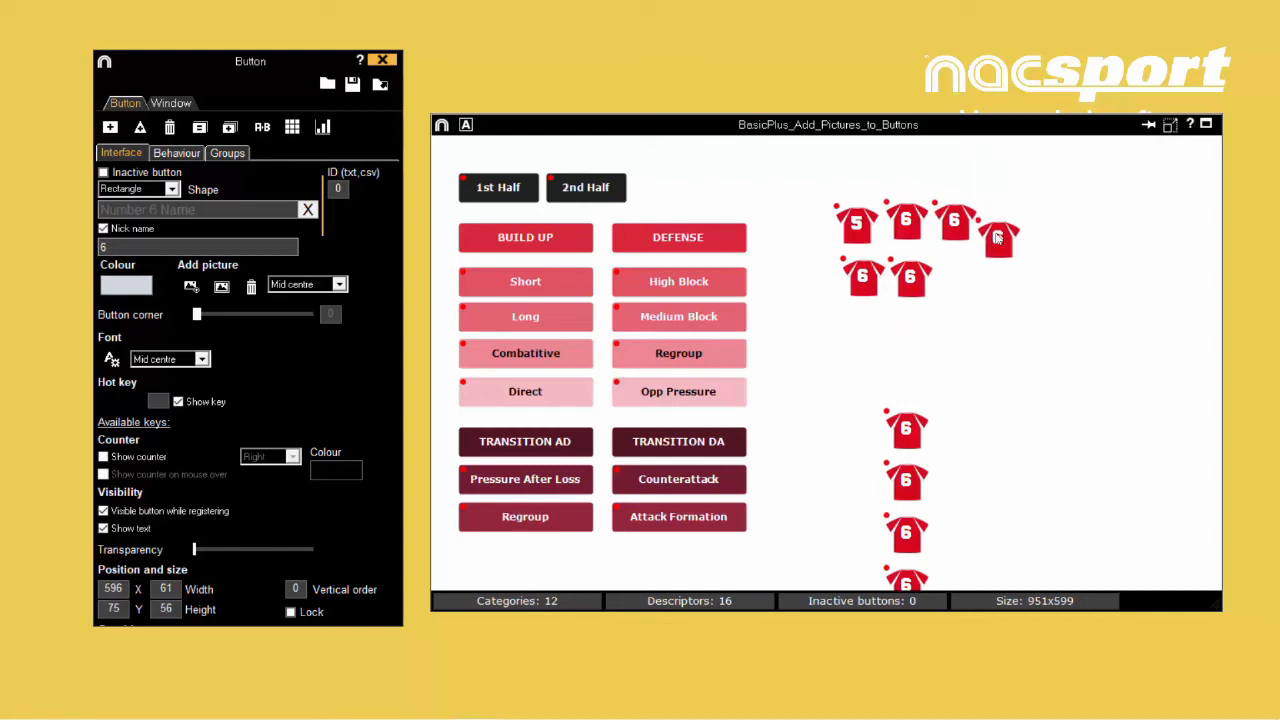
pyautogui.moveTo(907, 426); pyautogui.dragTo(958, 278)
pyautogui.moveTo(926, 466); pyautogui.dragTo(1022, 264)
pyautogui.moveTo(908, 530); pyautogui.dragTo(911, 330)
pyautogui.moveTo(907, 570); pyautogui.dragTo(962, 312)
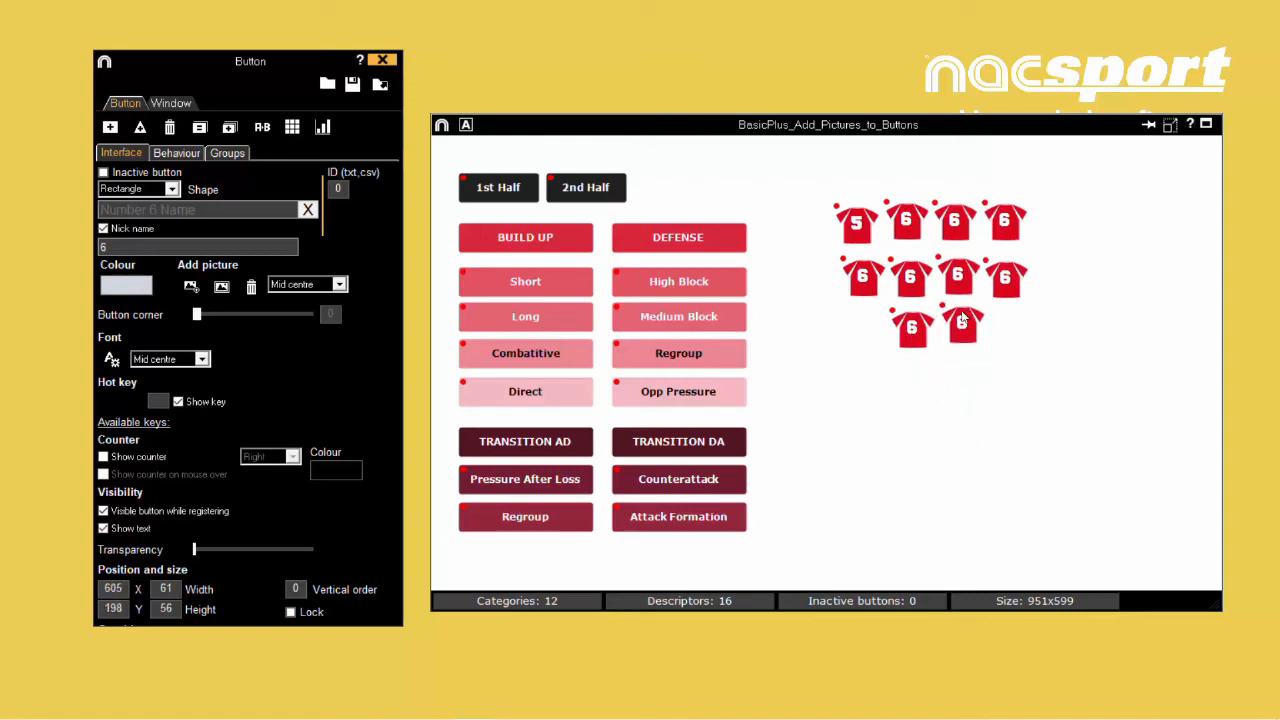
# Create a new category button below the red shirts and size it 61 wide by 56 high
pyautogui.doubleClick(852, 367)
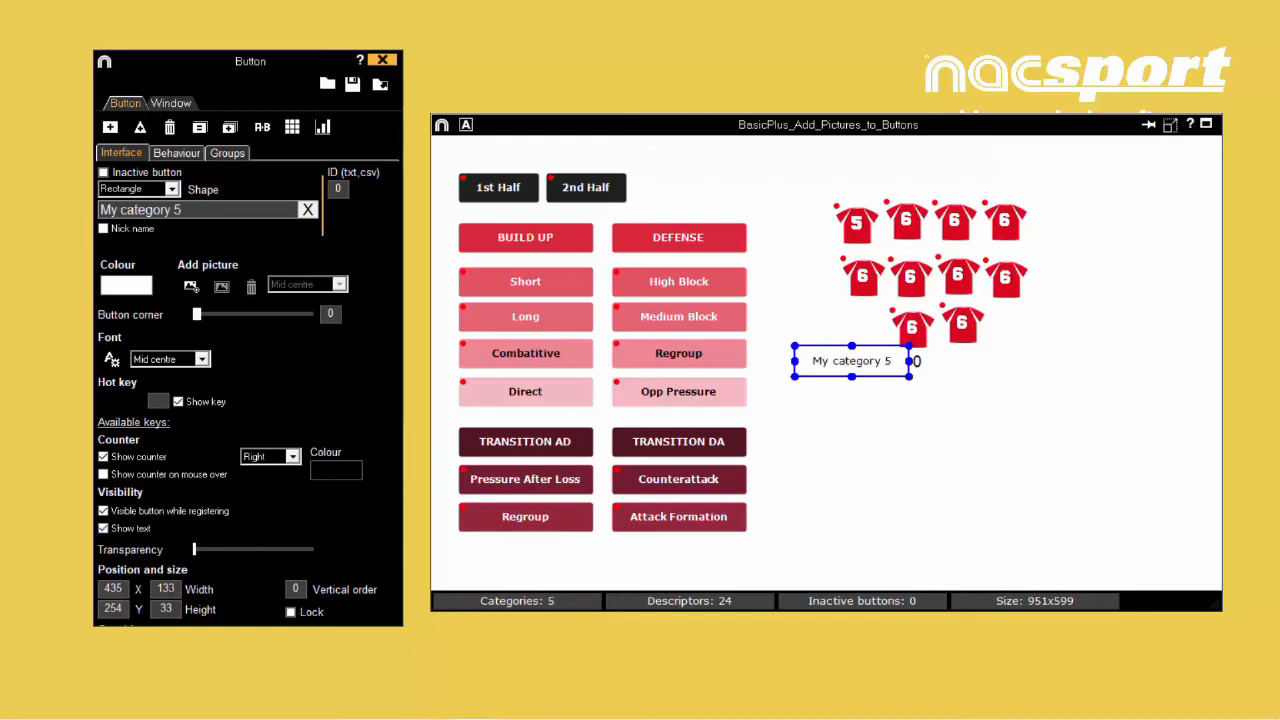
pyautogui.doubleClick(166, 589)
pyautogui.write('61')
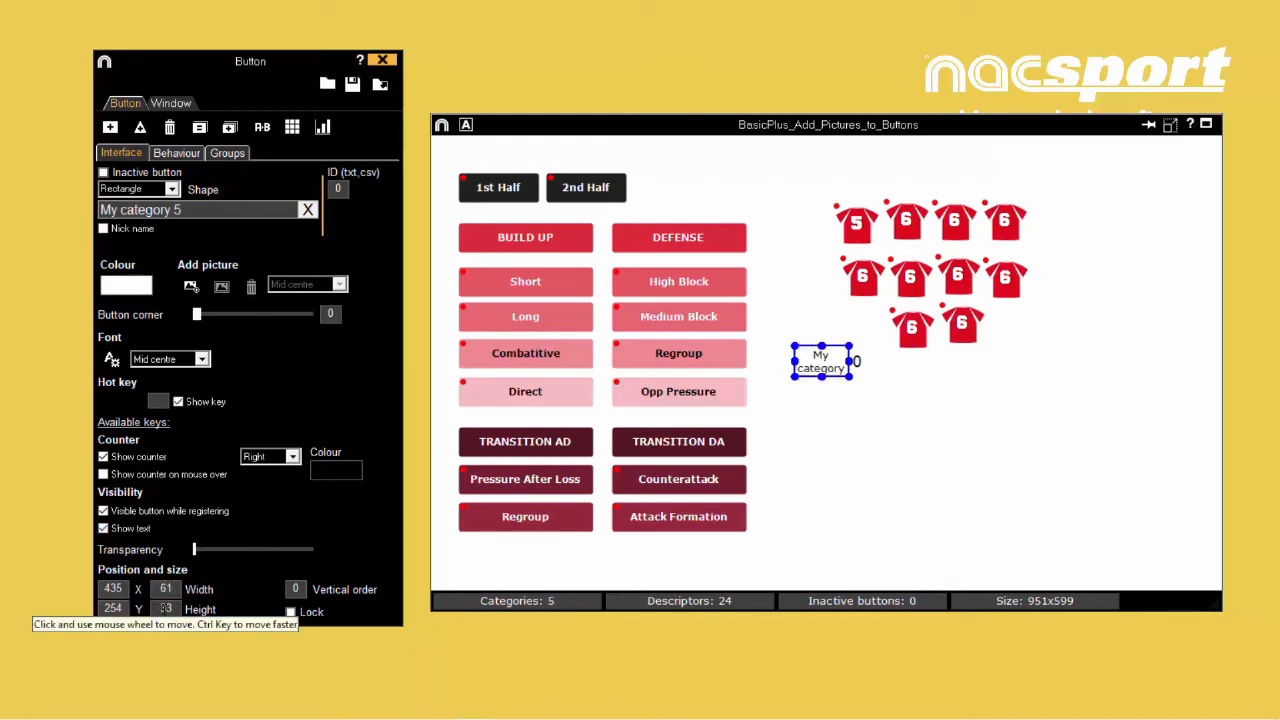
pyautogui.doubleClick(165, 609)
pyautogui.write('56')
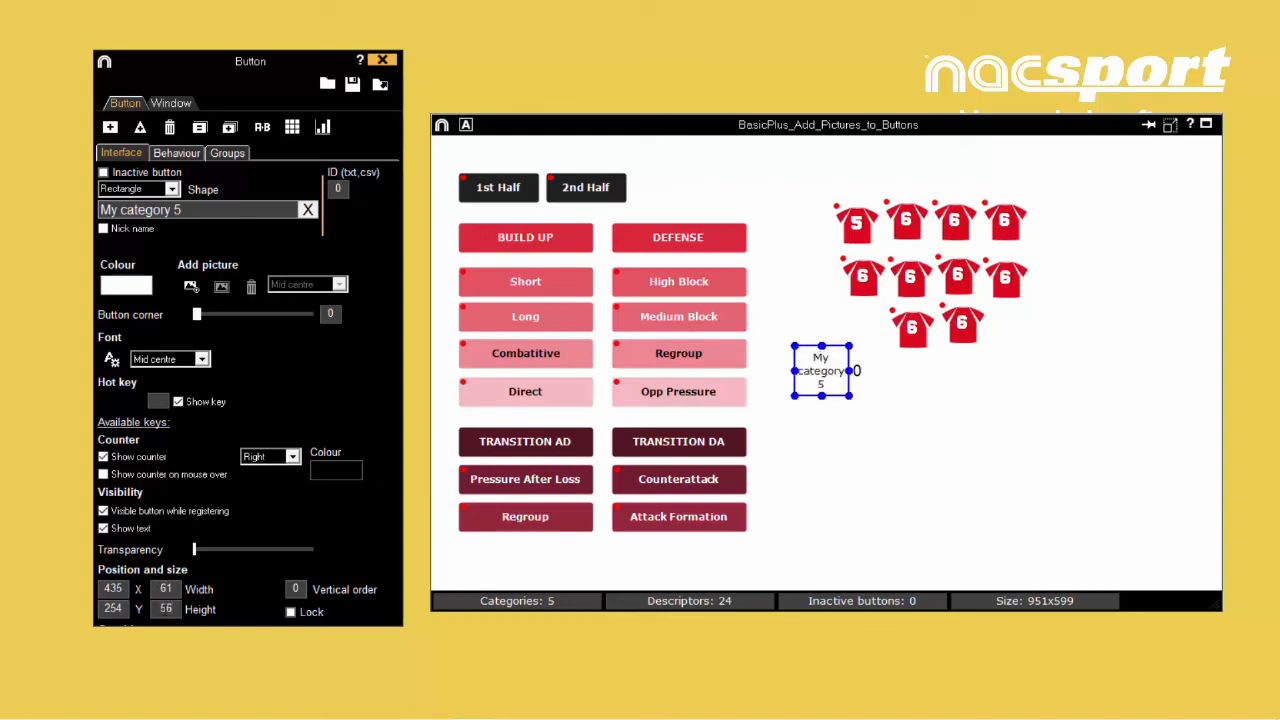
# Name the new button "Name Goalkeeper" with nick name 1 and colour it grey B0BFC6
pyautogui.doubleClick(138, 210)
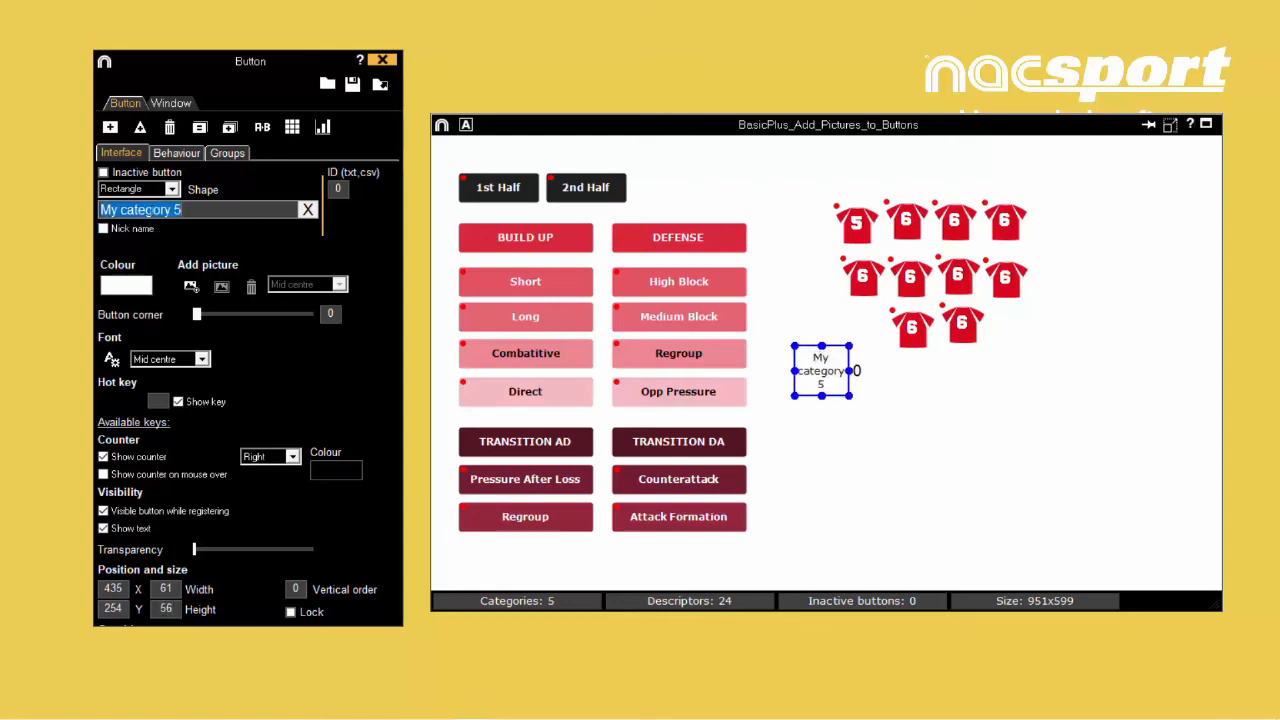
pyautogui.write('Name Goalkeeper')
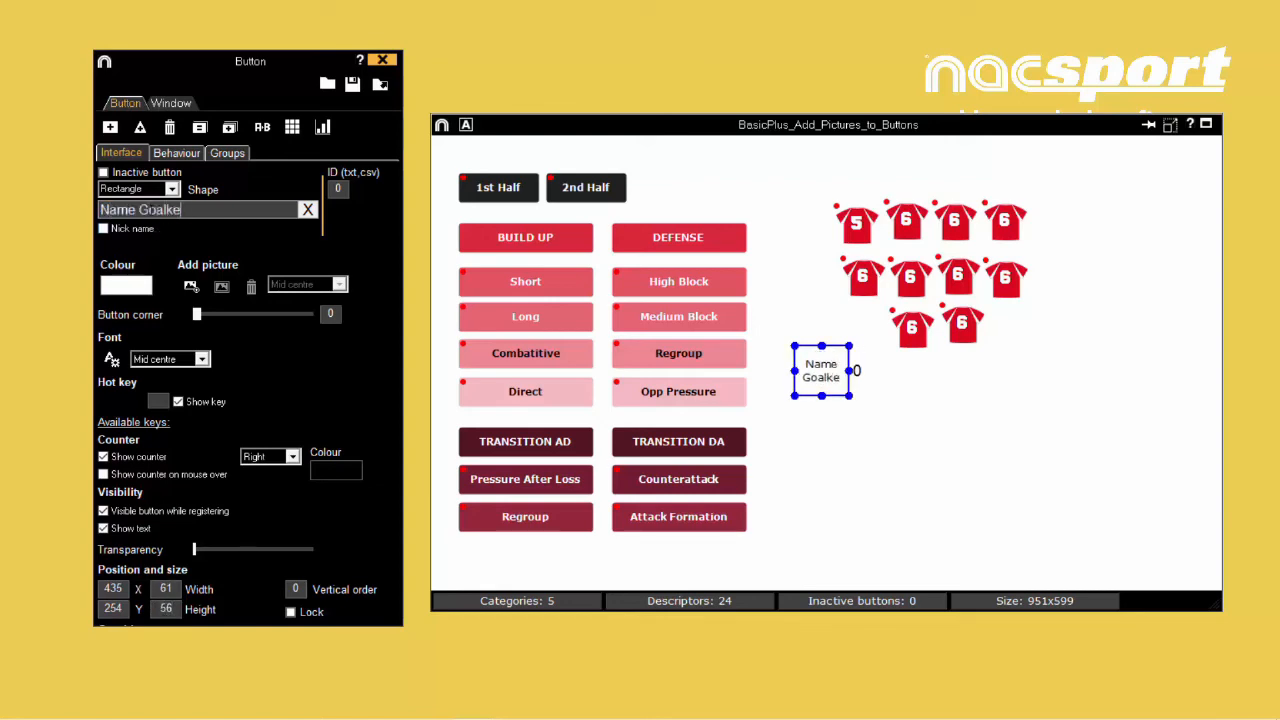
pyautogui.click(104, 229)
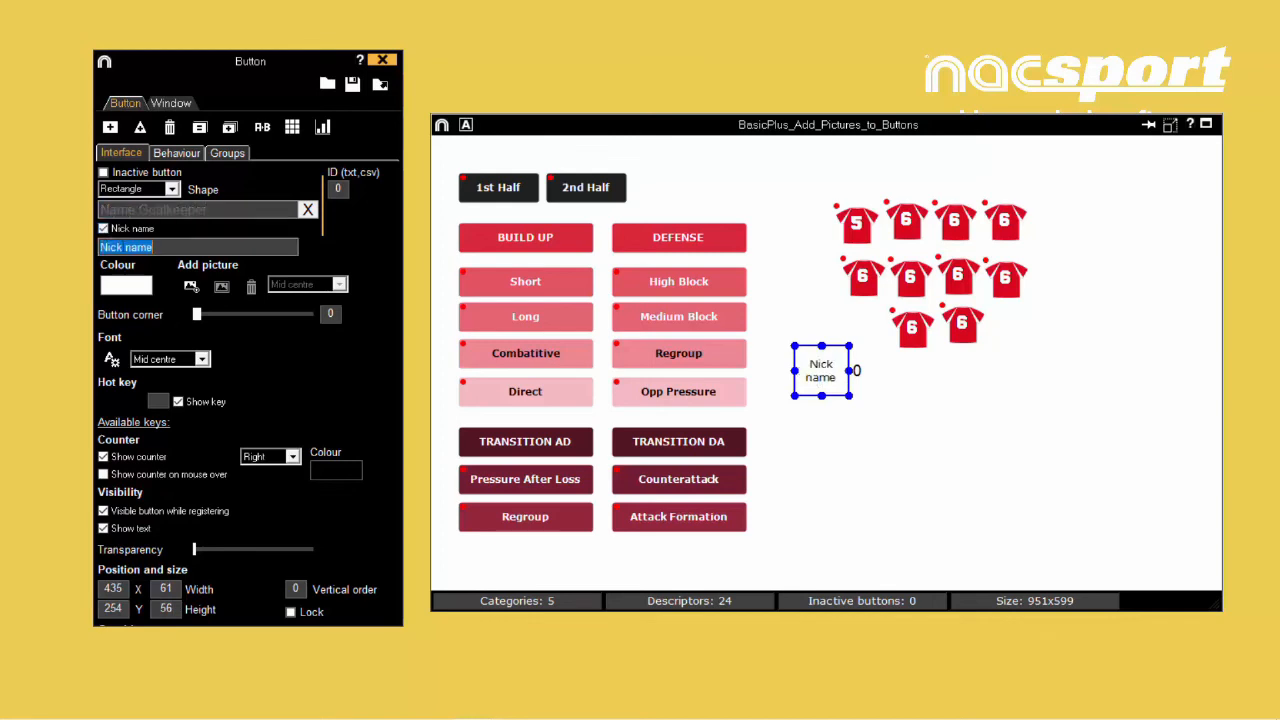
pyautogui.write('1')
pyautogui.click(140, 286)
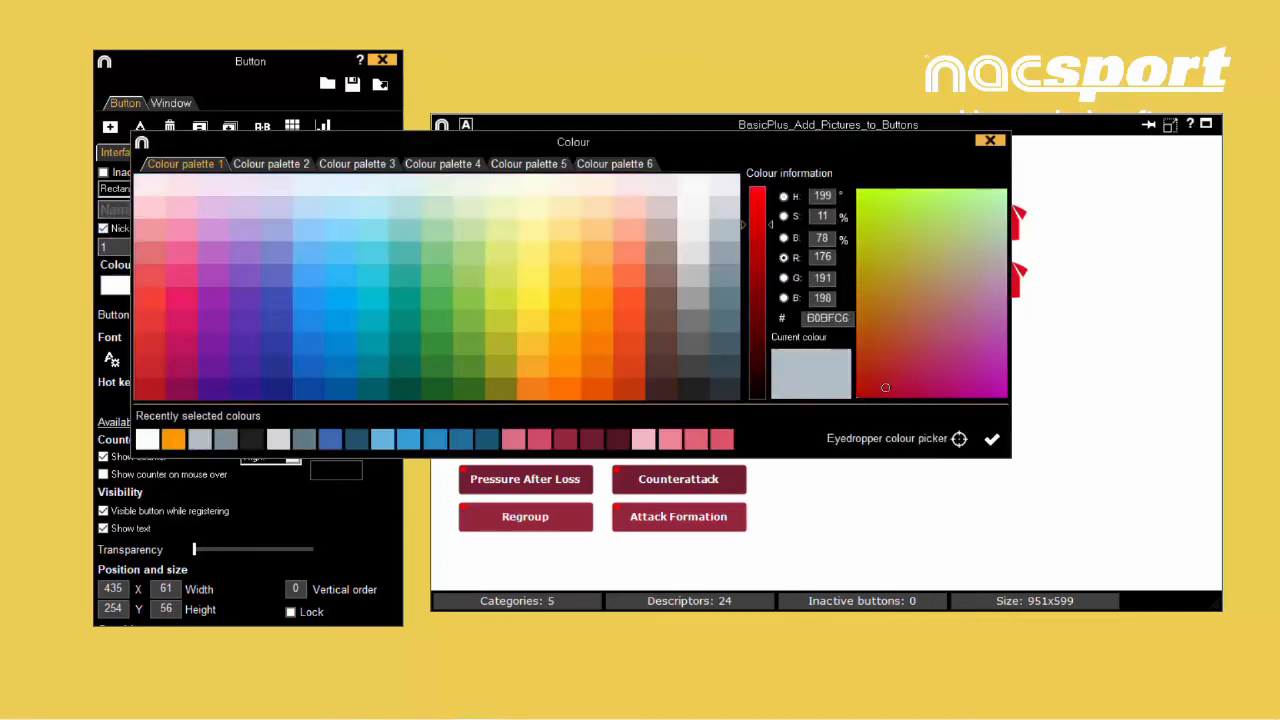
pyautogui.click(992, 441)
# Set the goalkeeper button's text to Freshman, Normal style, size 14, in white
pyautogui.click(111, 360)
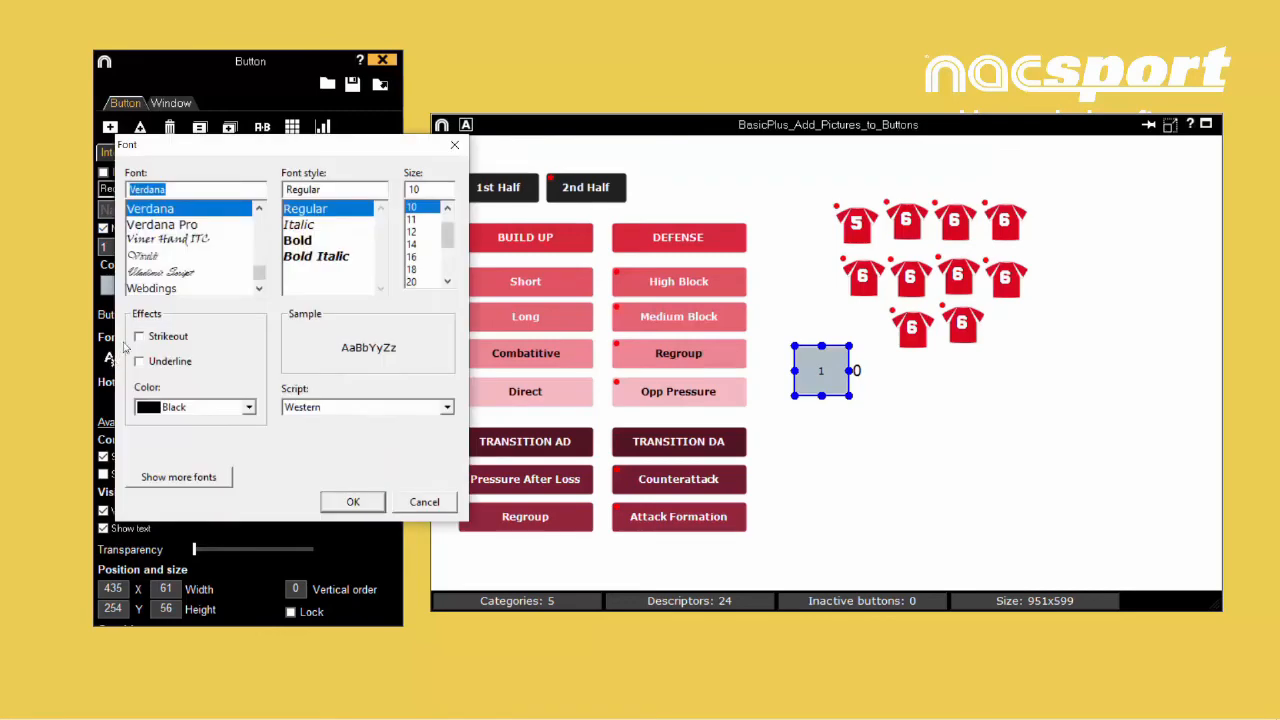
pyautogui.write('Fre')
pyautogui.click(166, 242)
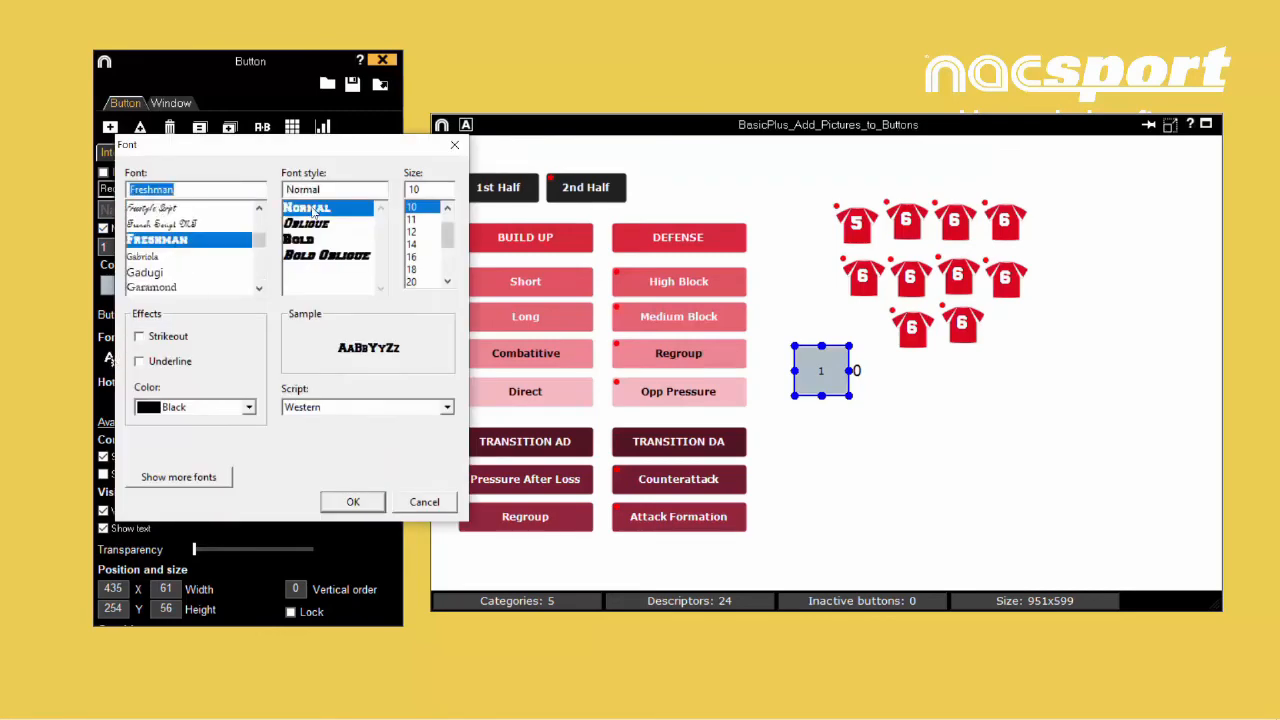
pyautogui.click(412, 244)
pyautogui.click(248, 407)
pyautogui.scroll(-3, 190, 480)
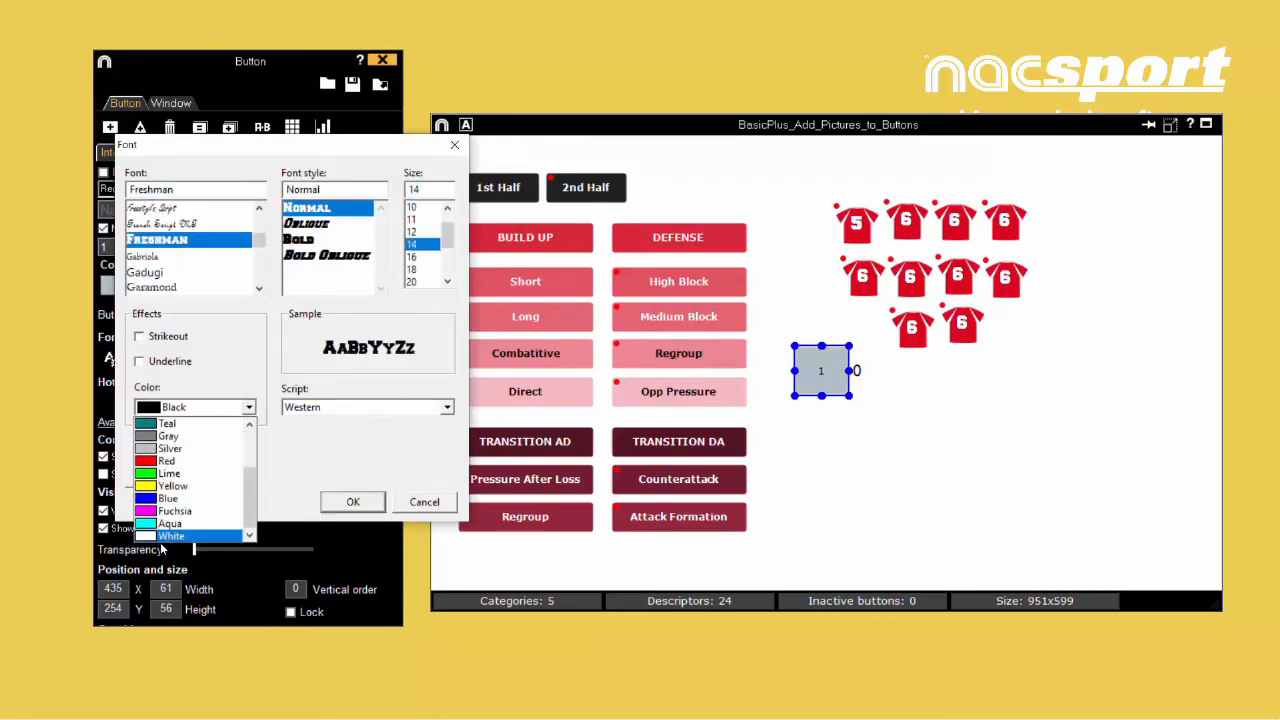
pyautogui.click(165, 550)
pyautogui.click(353, 502)
# Add the green shirt picture Untitled (1).png to the goalkeeper button and place it centred above the red shirts
pyautogui.click(192, 288)
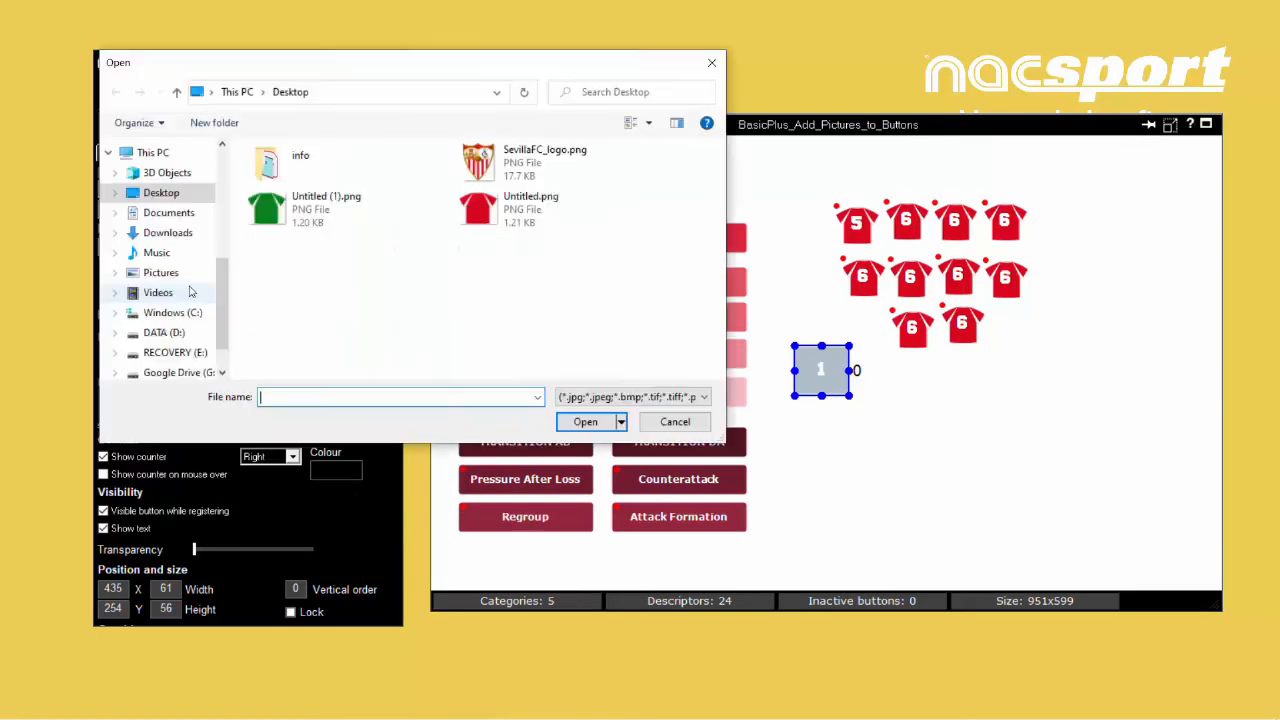
pyautogui.click(279, 219)
pyautogui.click(585, 421)
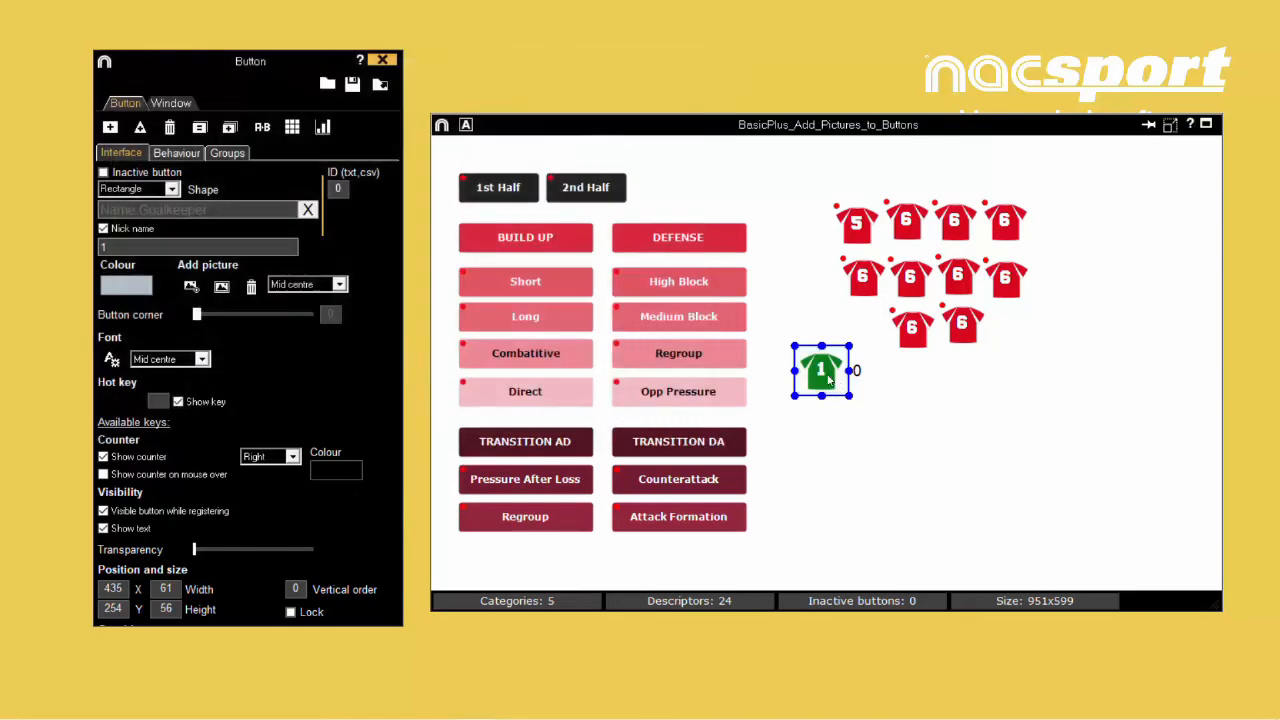
pyautogui.moveTo(826, 378); pyautogui.dragTo(930, 178)
# Convert the goalkeeper button to a descriptor and turn off its counter
pyautogui.rightClick(950, 162)
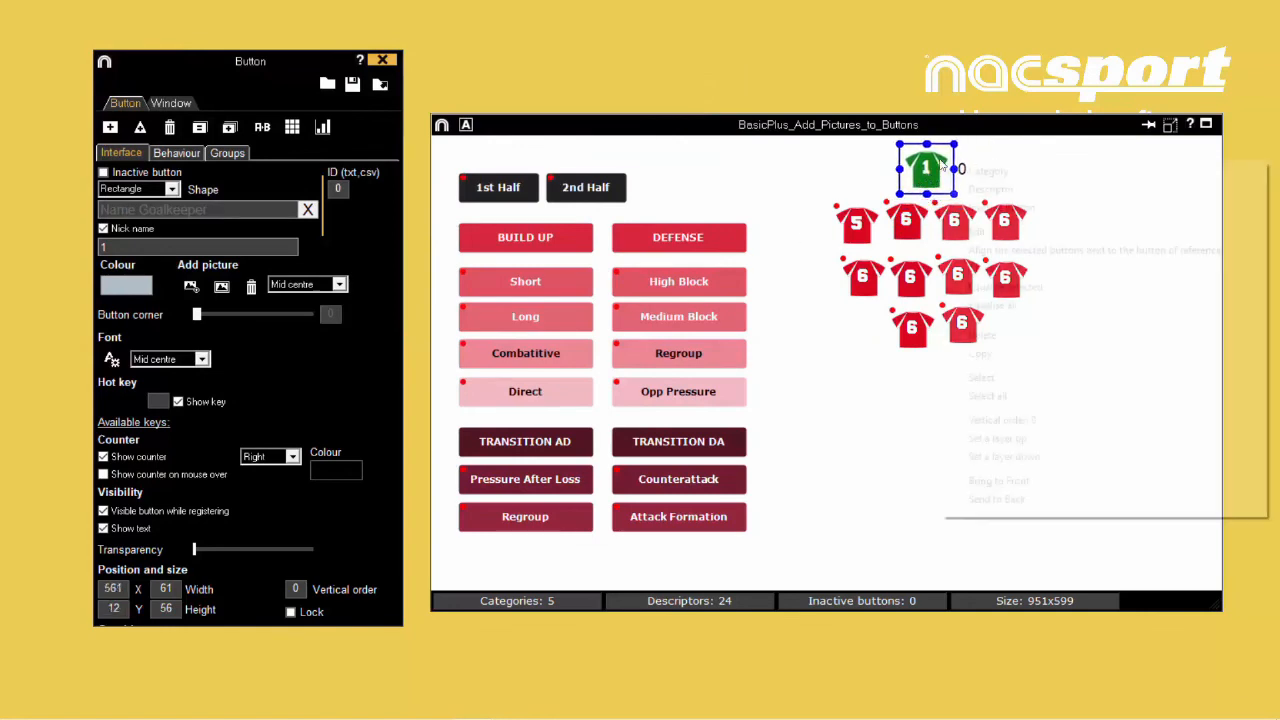
pyautogui.click(972, 189)
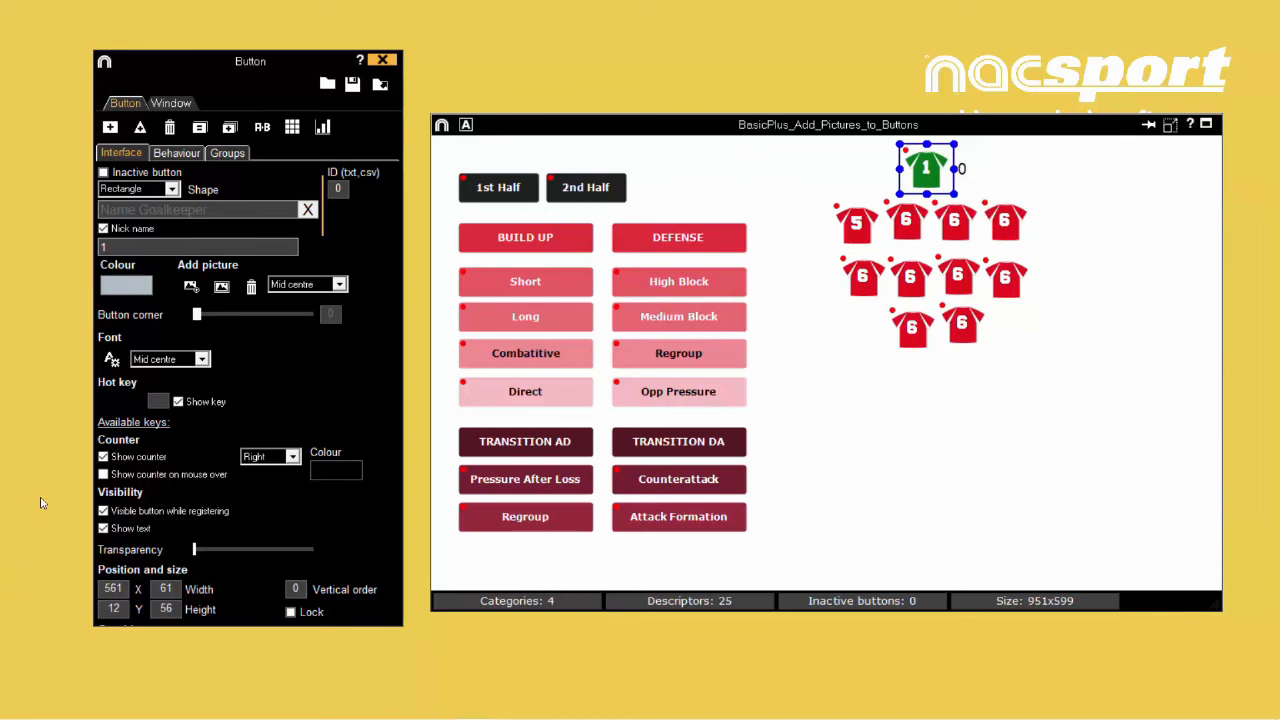
pyautogui.click(103, 457)
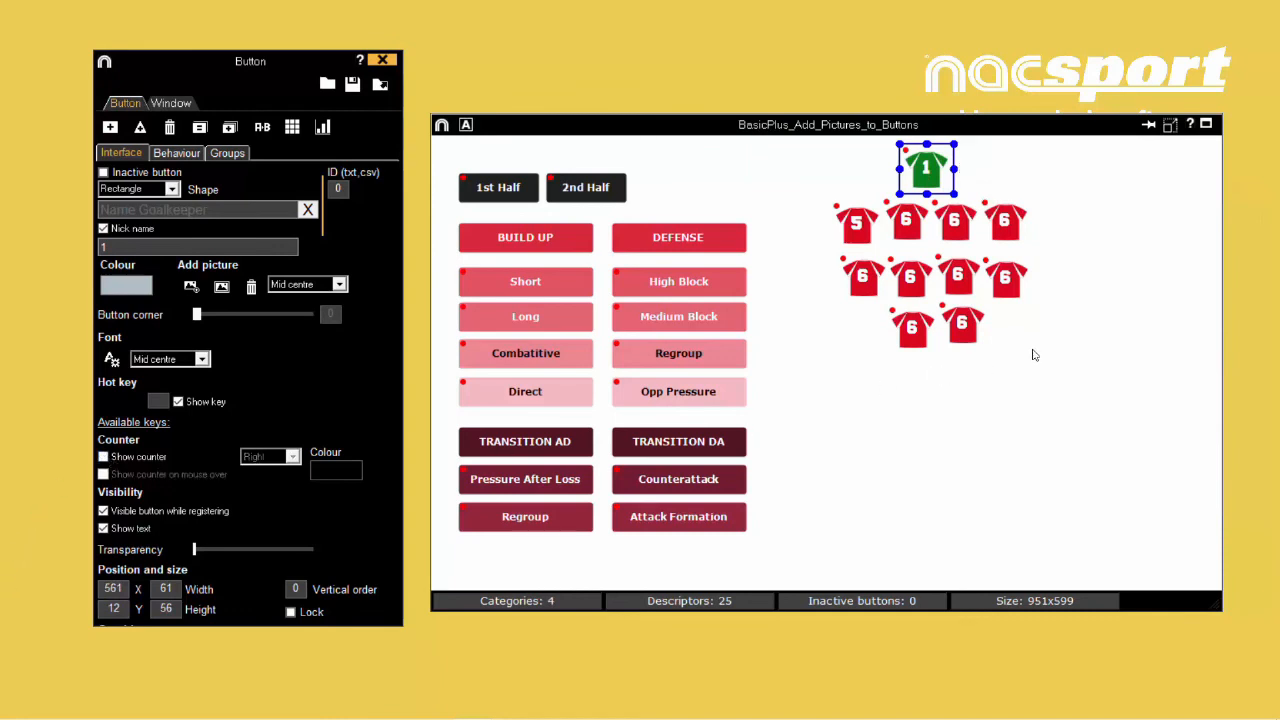
# Select all the shirt buttons and move them together down and slightly left, level with the coloured tactic buttons
pyautogui.moveTo(1034, 350); pyautogui.dragTo(838, 168)
pyautogui.moveTo(928, 167); pyautogui.dragTo(902, 245)
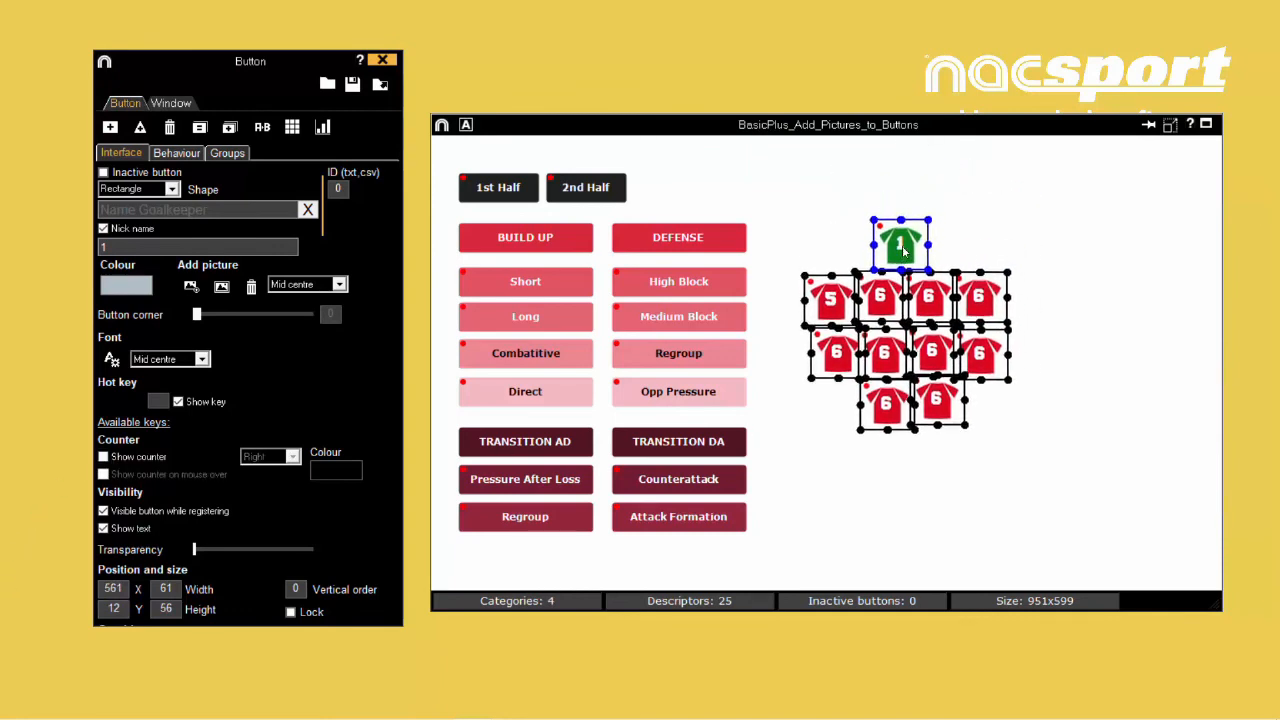
pyautogui.click(1047, 336)
# Align the shirts within each of the three red rows, at Y positions 170, 235 and 295
pyautogui.moveTo(1005, 300); pyautogui.dragTo(789, 311)
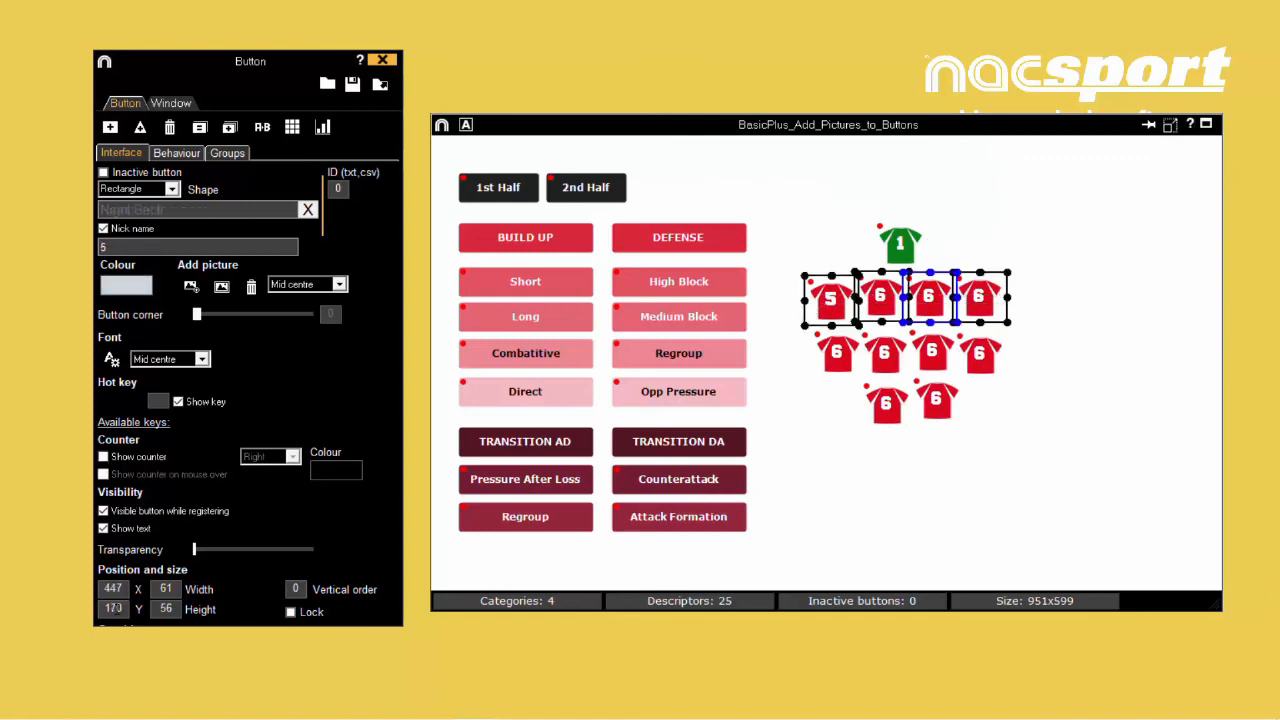
pyautogui.moveTo(1027, 362); pyautogui.dragTo(791, 370)
pyautogui.moveTo(996, 440); pyautogui.dragTo(876, 406)
pyautogui.click(879, 465)
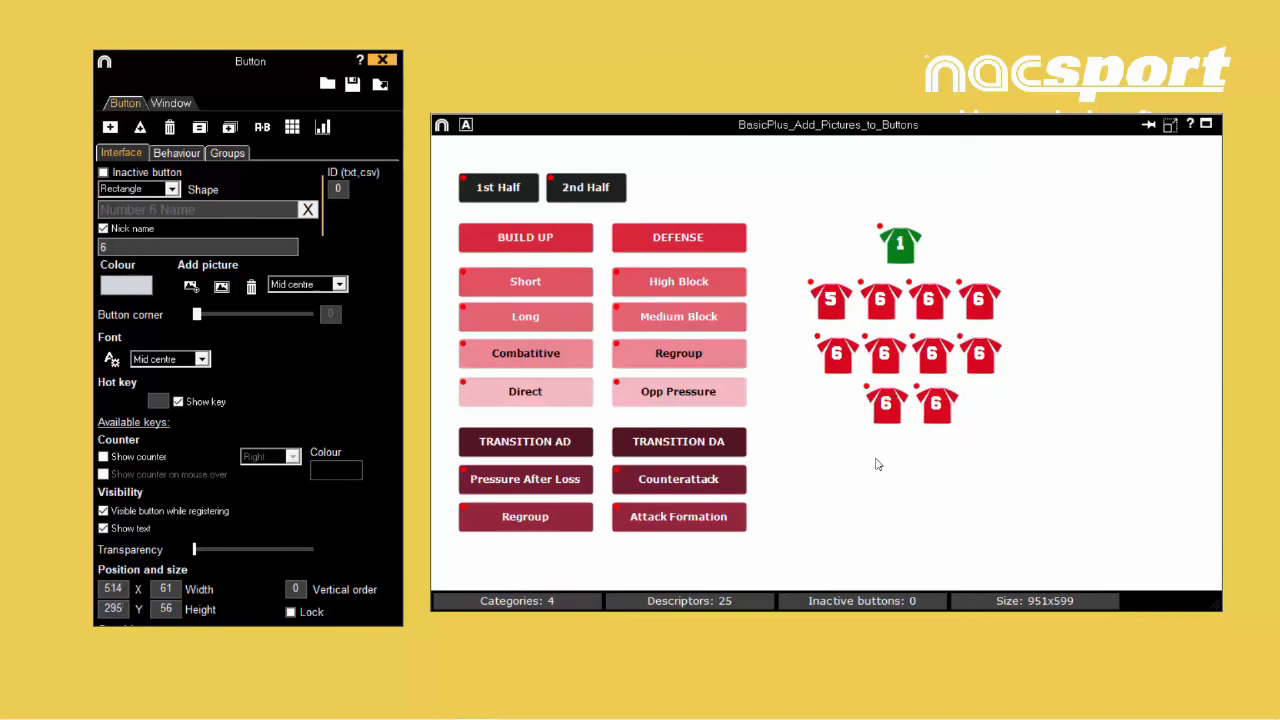
# Align the first column of red shirts to its second-row shirt and the second column to its third-row shirt
pyautogui.moveTo(805, 268); pyautogui.dragTo(848, 400)
pyautogui.rightClick(831, 346)
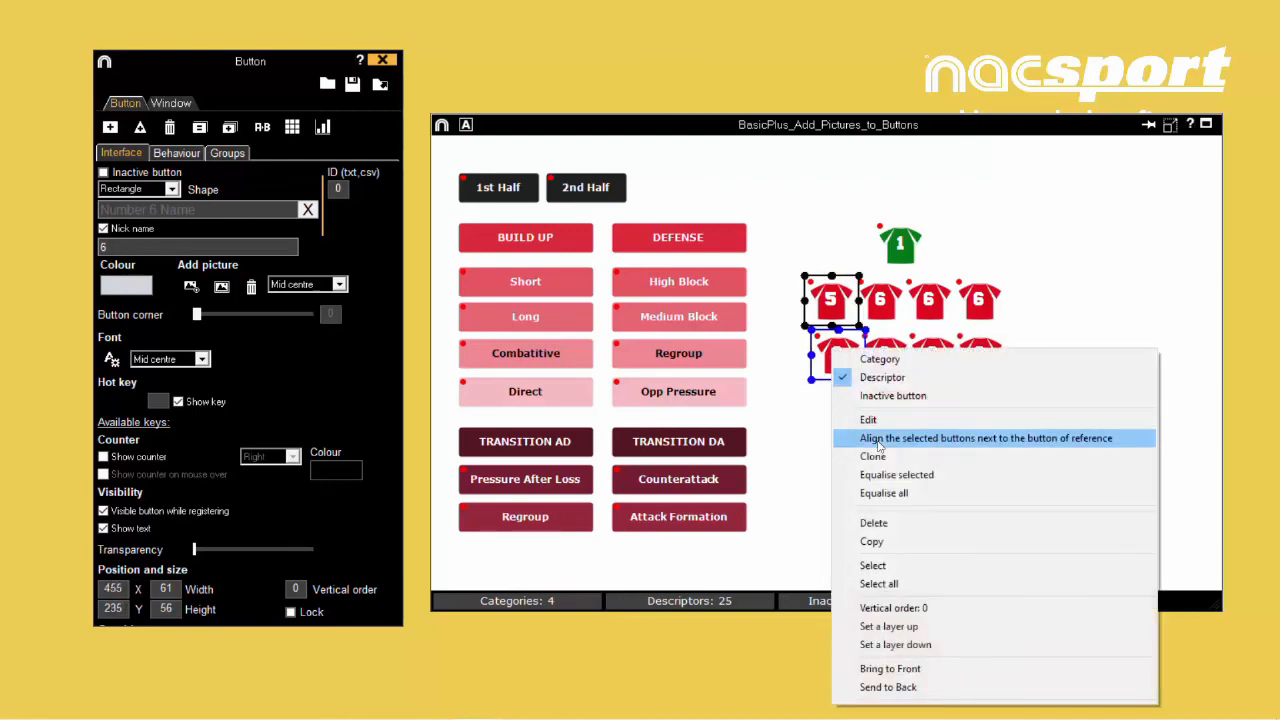
pyautogui.click(877, 442)
pyautogui.moveTo(870, 268); pyautogui.dragTo(900, 376)
pyautogui.rightClick(886, 424)
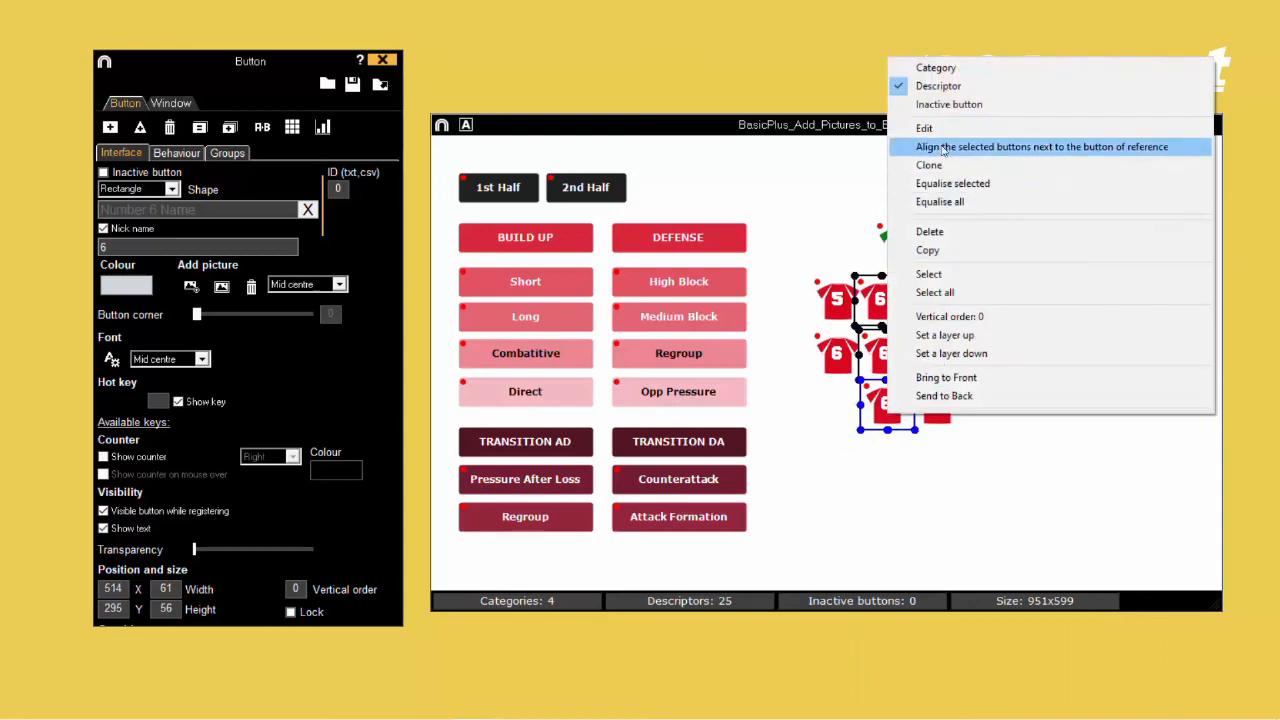
pyautogui.click(1030, 147)
# Align the shirts vertically in the third column at X 571 and in the fourth column at X 626
pyautogui.rightClick(932, 418)
pyautogui.click(1030, 148)
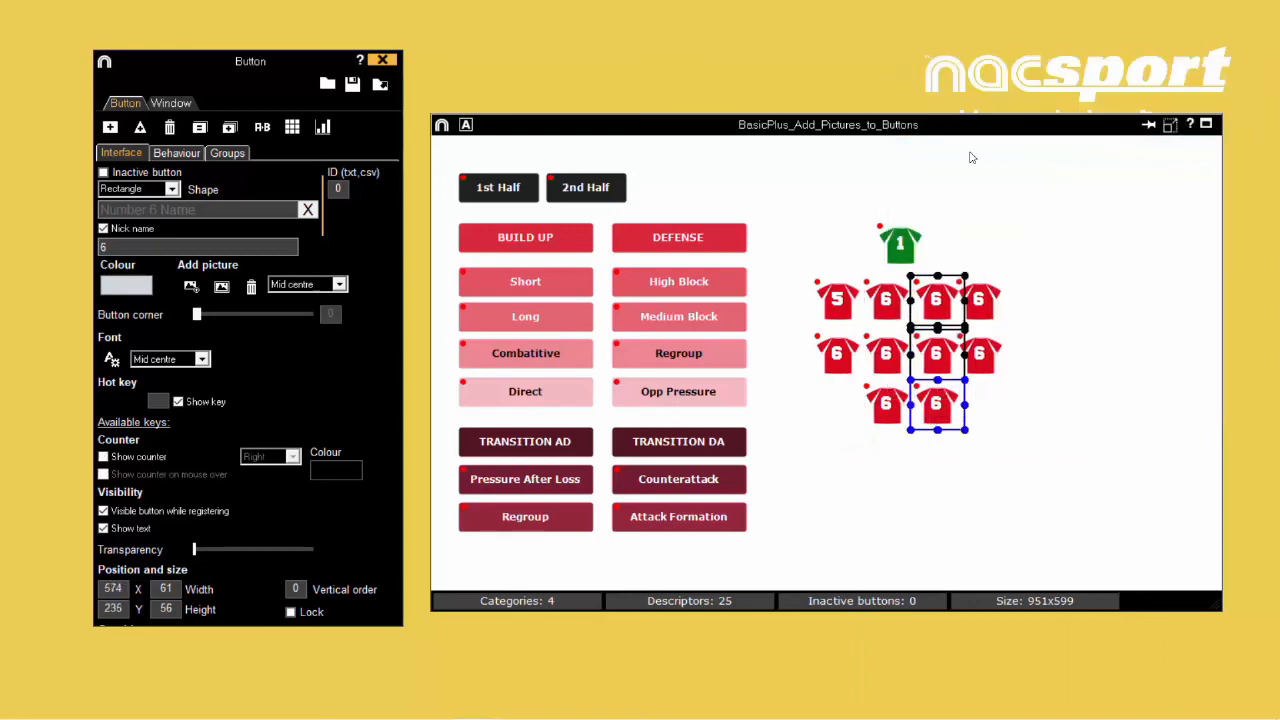
pyautogui.moveTo(1006, 271); pyautogui.dragTo(962, 318)
pyautogui.rightClick(984, 368)
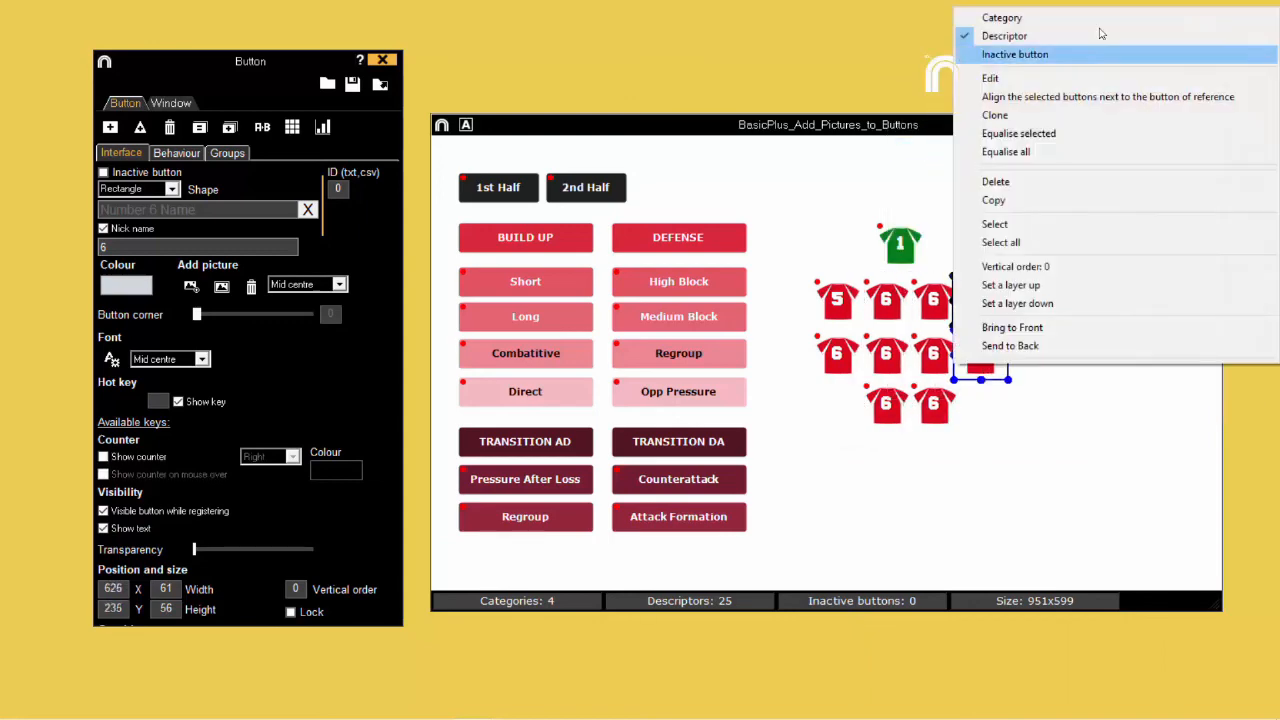
pyautogui.click(1030, 91)
pyautogui.click(1037, 361)
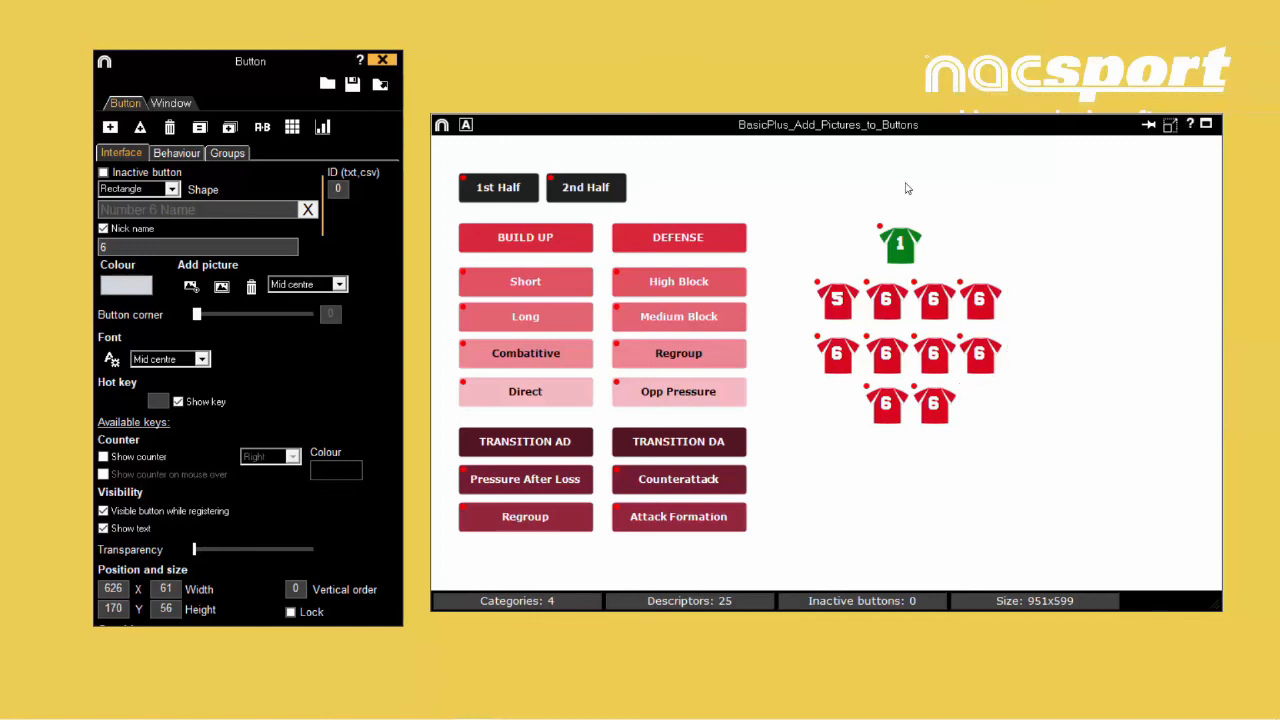
# Rename the third shirt in the first red row as "New Name" and set its nick name to 3
pyautogui.click(883, 312)
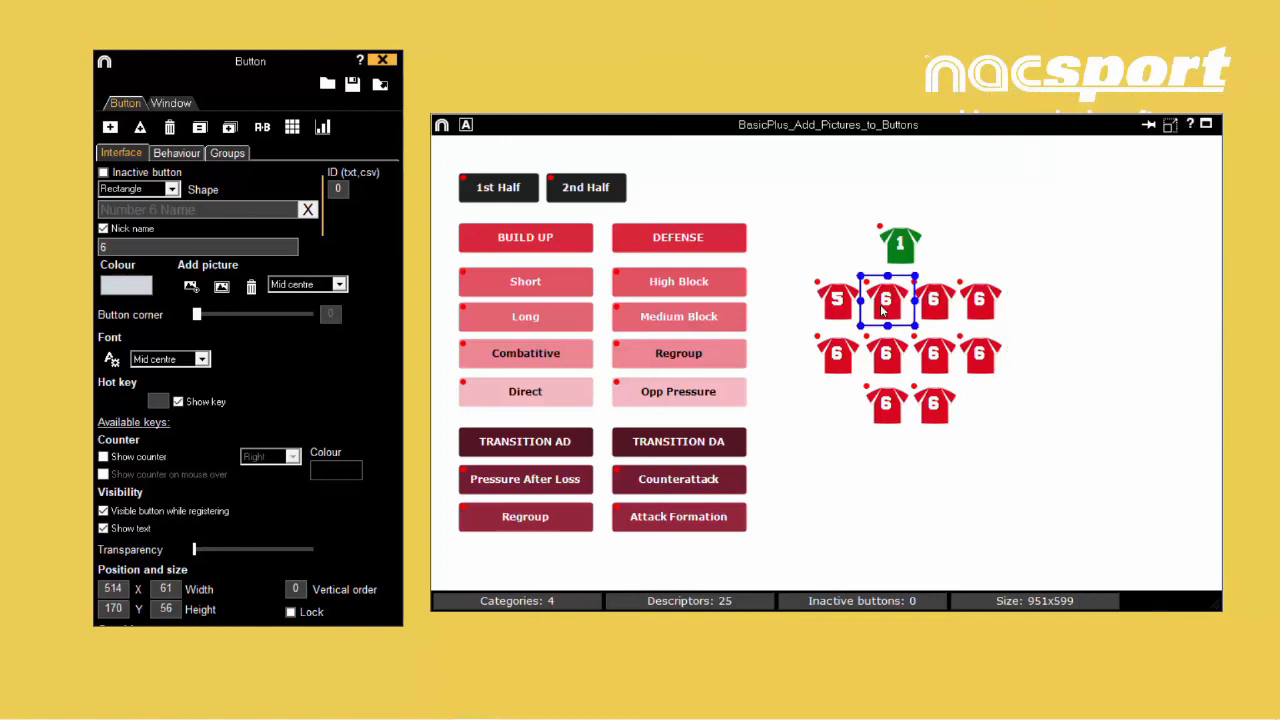
pyautogui.click(940, 310)
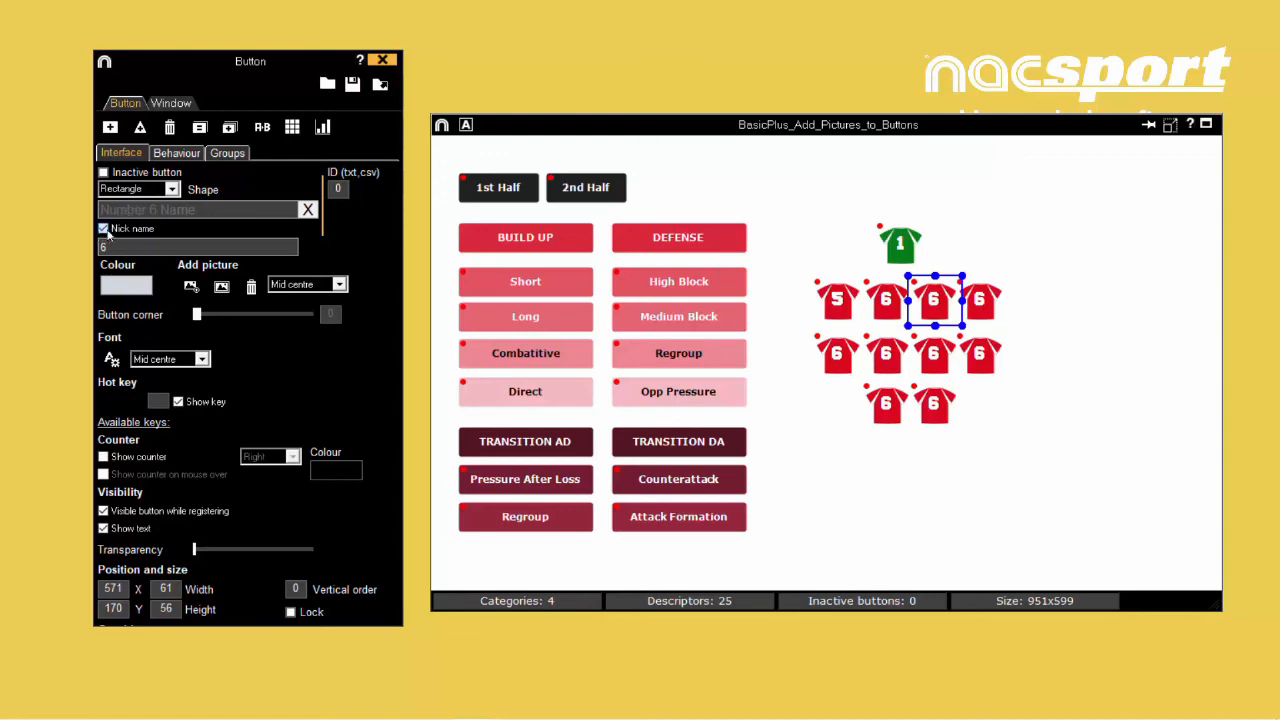
pyautogui.click(103, 229)
pyautogui.click(158, 210)
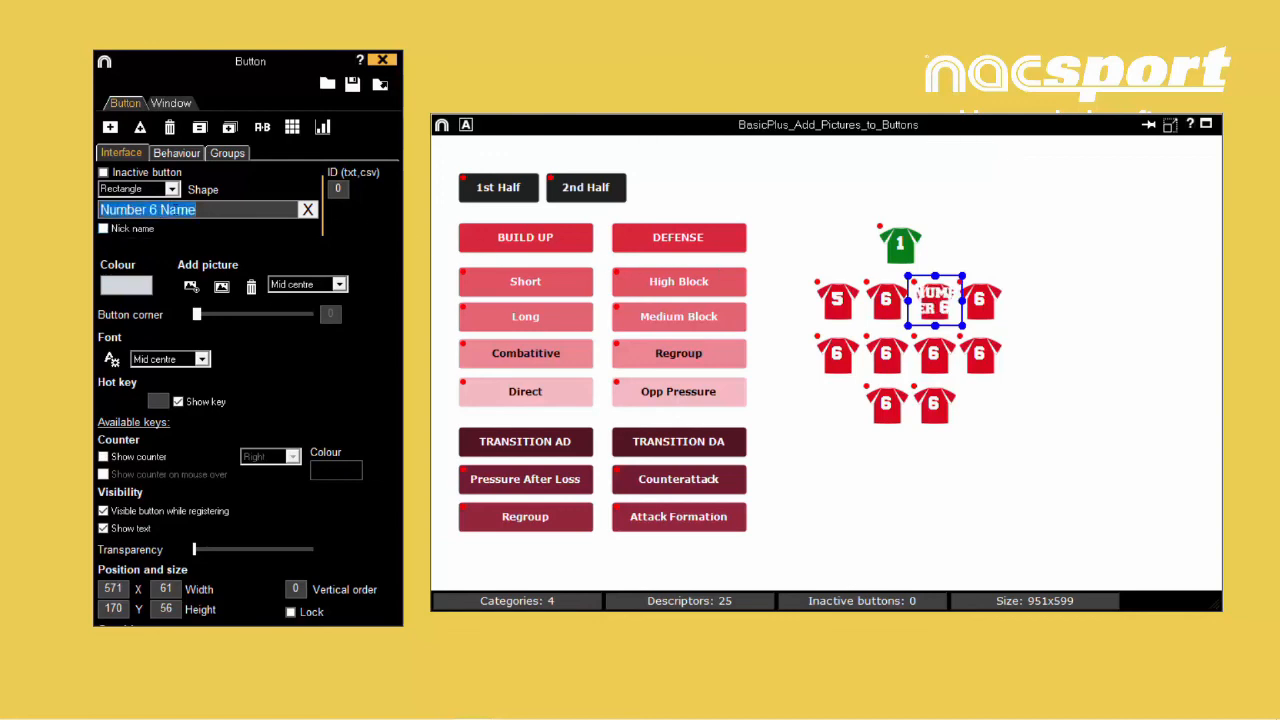
pyautogui.write('New')
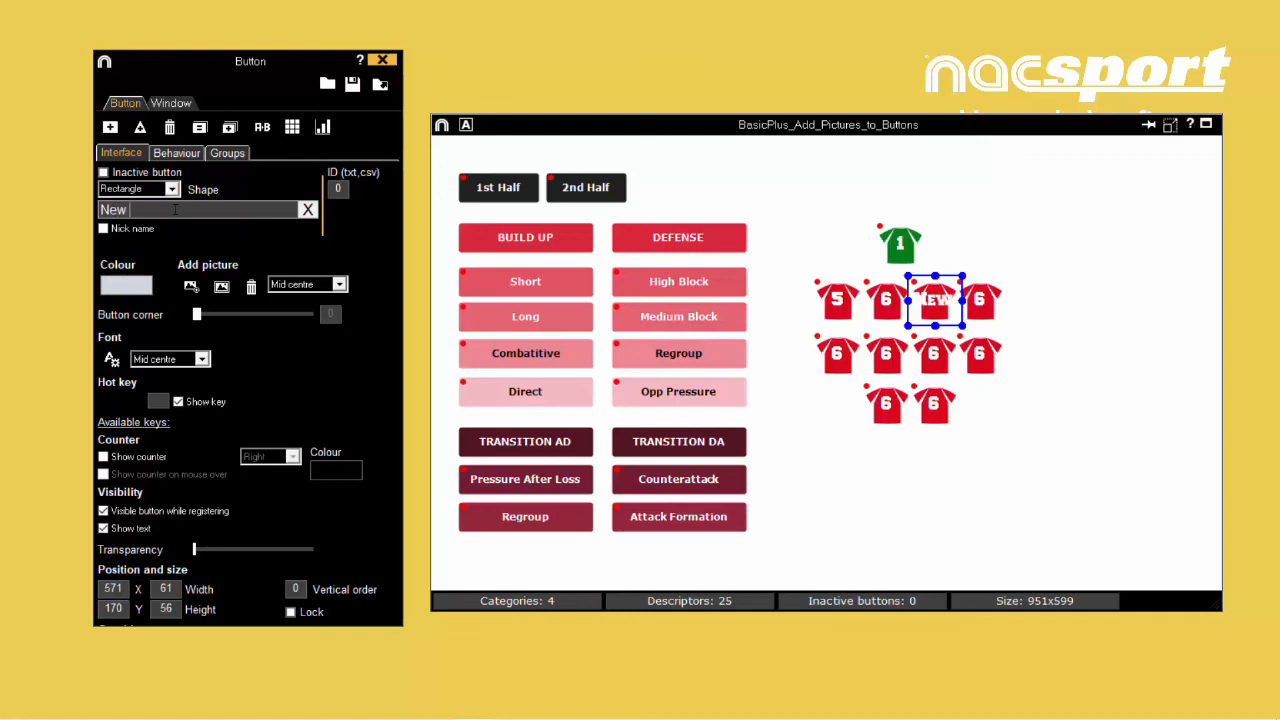
pyautogui.write(' Name')
pyautogui.click(104, 228)
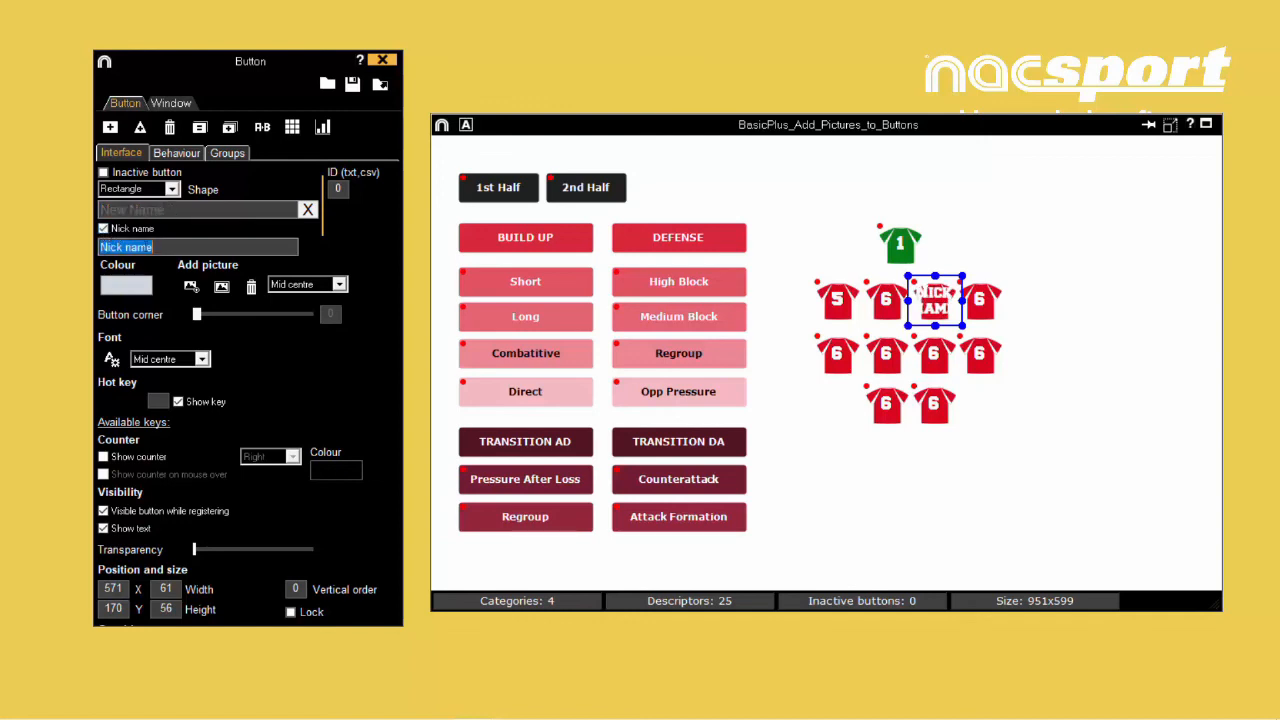
pyautogui.write('3')
pyautogui.click(823, 466)
# Set the nick name of the fourth shirt in the first red row to 2
pyautogui.click(980, 305)
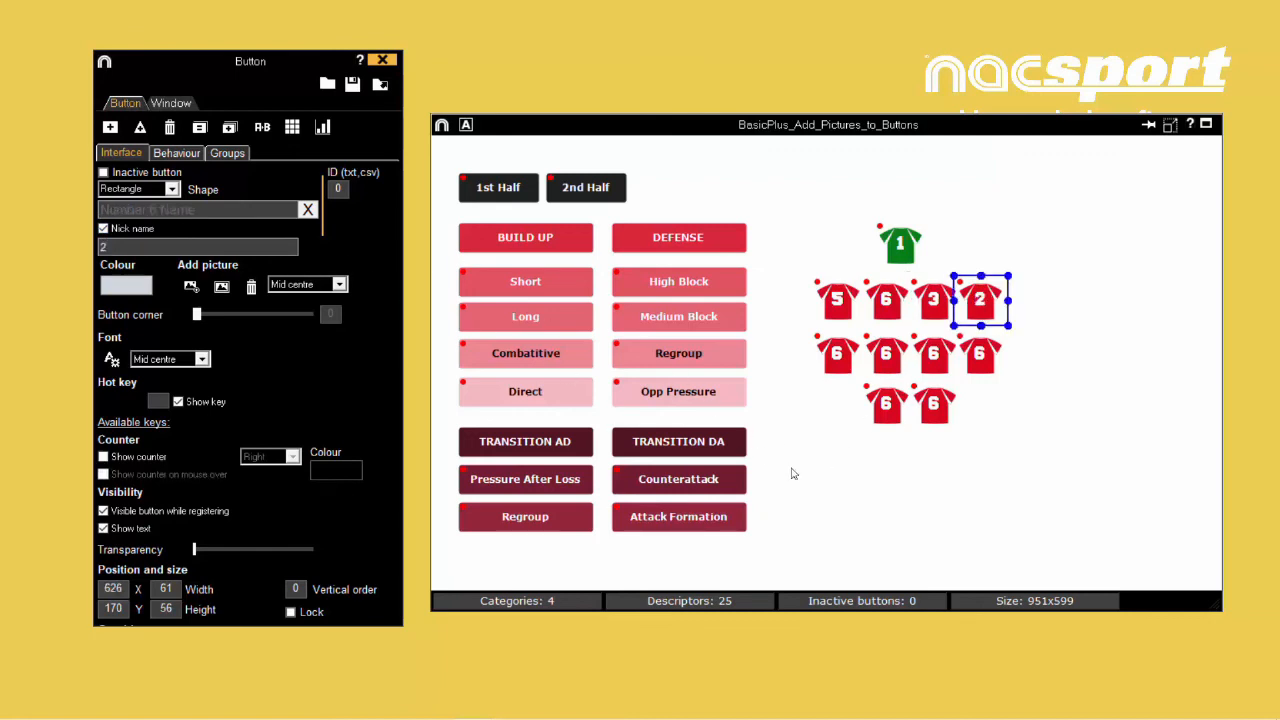
pyautogui.click(920, 479)
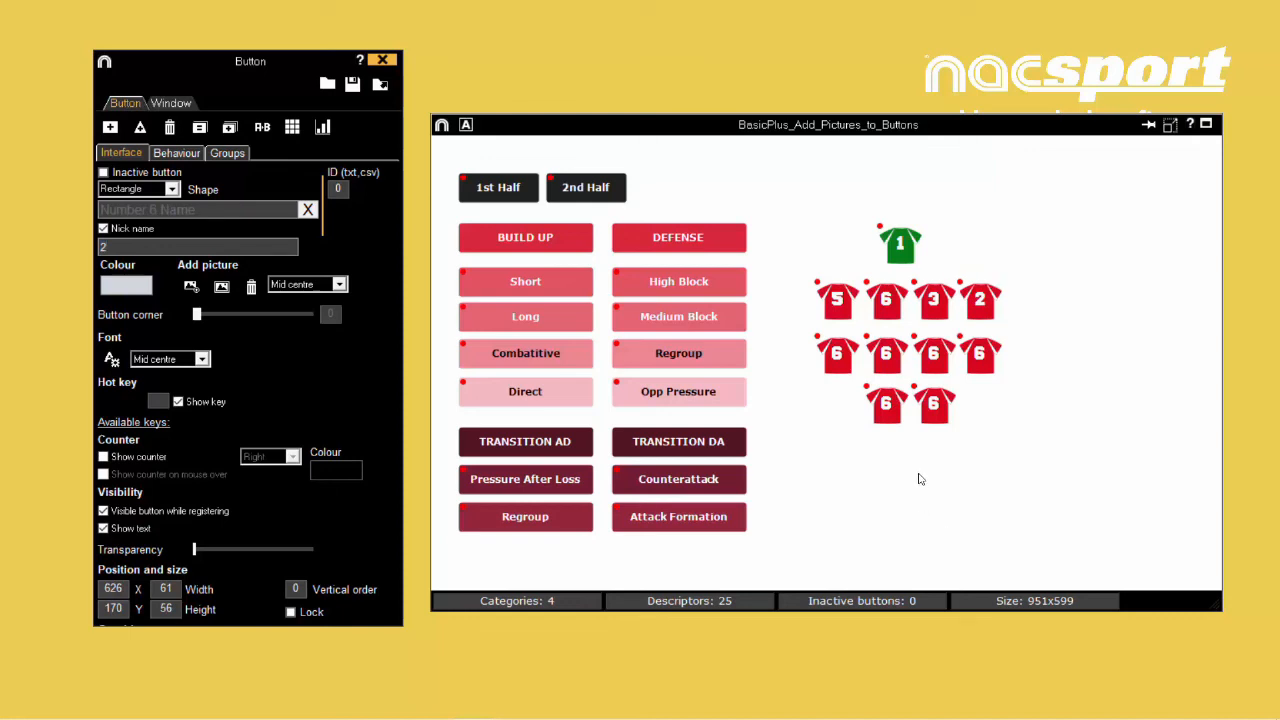